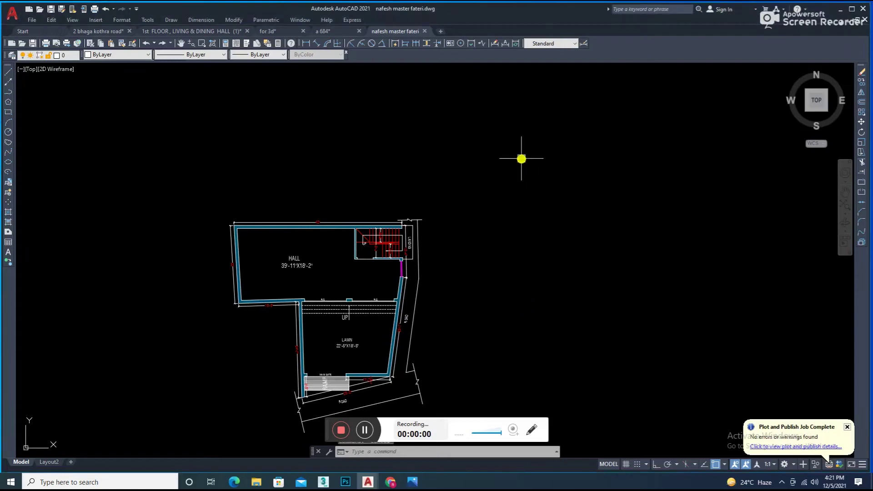
- Copy the whole floor plan straight to the right with Ortho on
{"action": "type", "text": "o"}
{"action": "key", "text": "Return"}
{"action": "left_click", "coordinate": [431, 352]}
{"action": "key", "text": "F8"}
{"action": "left_click", "coordinate": [605, 356]}
{"action": "scroll", "coordinate": [600, 273], "scroll_direction": "up", "scroll_amount": 3}
{"action": "scroll", "coordinate": [567, 197], "scroll_direction": "up", "scroll_amount": 2}
{"action": "scroll", "coordinate": [575, 232], "scroll_direction": "down", "scroll_amount": 1}
{"action": "scroll", "coordinate": [428, 102], "scroll_direction": "up", "scroll_amount": 4}
{"action": "scroll", "coordinate": [627, 131], "scroll_direction": "down", "scroll_amount": 2}
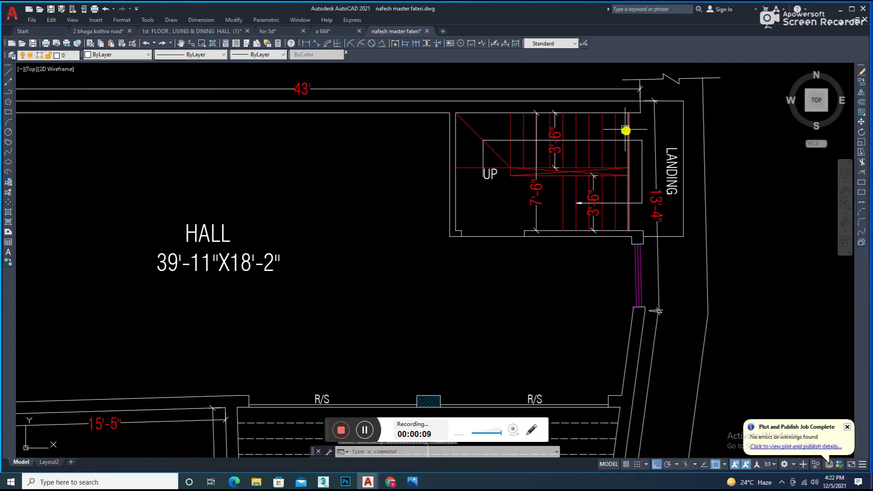
- Erase the stair and landing blocks from the copied plan
{"action": "left_click", "coordinate": [483, 228]}
{"action": "key", "text": "Delete"}
{"action": "middle_click_drag", "start_coordinate": [669, 183], "coordinate": [642, 216]}
{"action": "left_click", "coordinate": [630, 244]}
{"action": "key", "text": "Delete"}
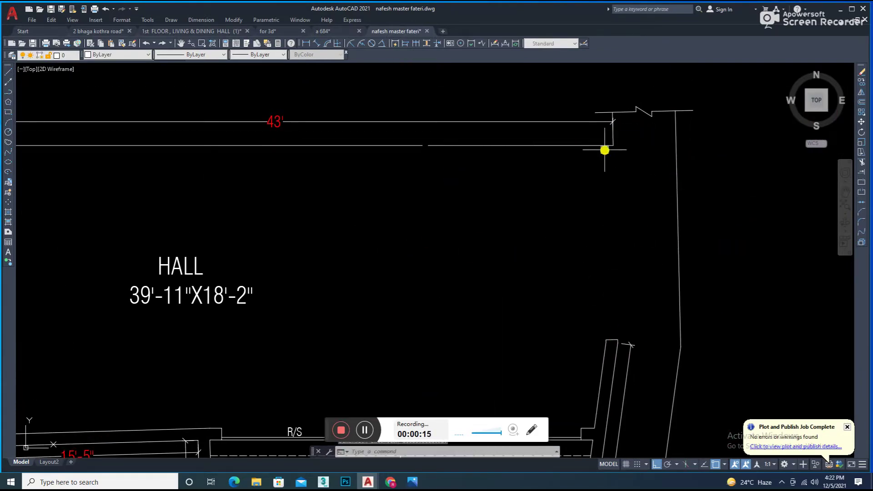
- Fillet the top wall line with the slanted wall to close the corner
{"action": "left_click", "coordinate": [481, 121]}
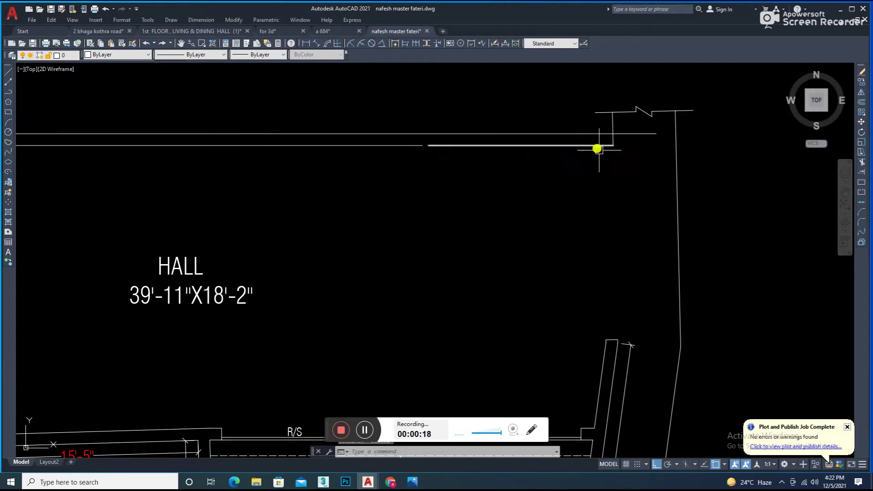
{"action": "type", "text": "f"}
{"action": "key", "text": "Return"}
{"action": "left_click", "coordinate": [599, 133]}
{"action": "left_click", "coordinate": [617, 352]}
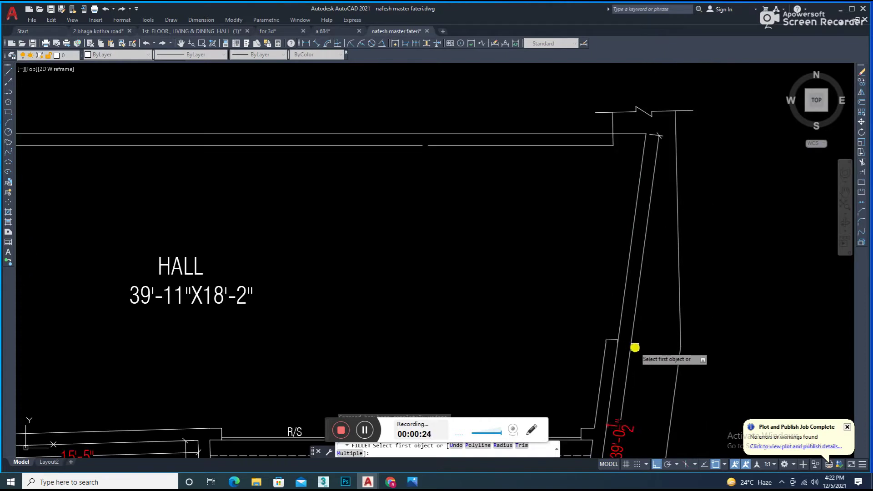
- Grip-stretch the hall's right inner wall line up to the top wall
{"action": "key", "text": "Escape"}
{"action": "scroll", "coordinate": [636, 336], "scroll_direction": "up", "scroll_amount": 4}
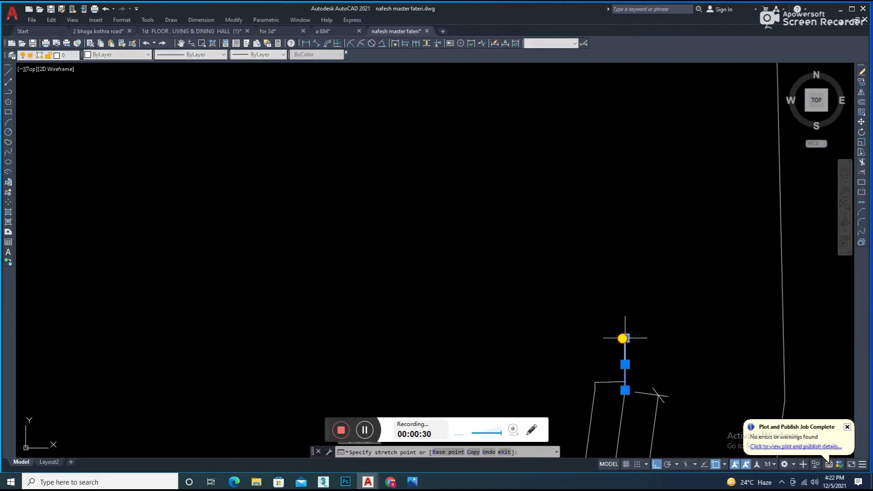
{"action": "scroll", "coordinate": [623, 338], "scroll_direction": "down", "scroll_amount": 3}
{"action": "scroll", "coordinate": [632, 394], "scroll_direction": "up", "scroll_amount": 3}
{"action": "key", "text": "Escape"}
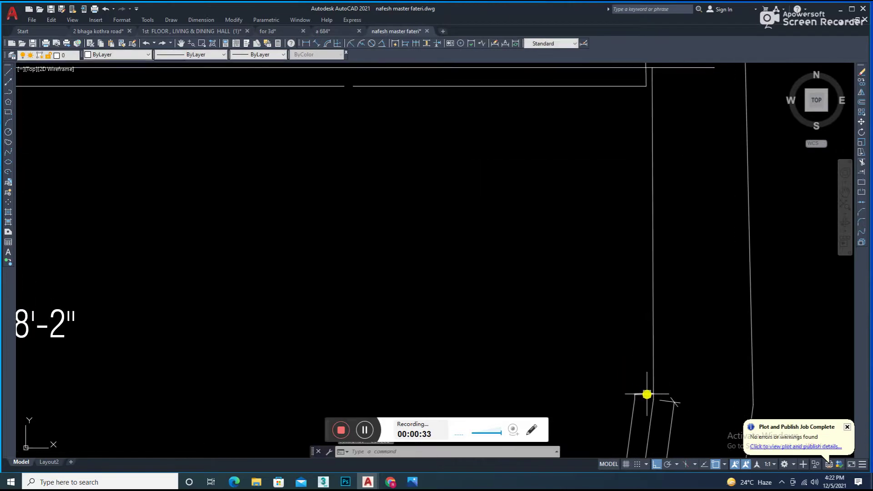
{"action": "scroll", "coordinate": [648, 396], "scroll_direction": "down", "scroll_amount": 1}
{"action": "type", "text": "e"}
{"action": "key", "text": "Return"}
{"action": "key", "text": "Escape"}
- Try EXTEND and JOIN on the top-right wall lines of the hall
{"action": "scroll", "coordinate": [655, 348], "scroll_direction": "down", "scroll_amount": 3}
{"action": "scroll", "coordinate": [660, 355], "scroll_direction": "up", "scroll_amount": 3}
{"action": "scroll", "coordinate": [663, 354], "scroll_direction": "down", "scroll_amount": 3}
{"action": "scroll", "coordinate": [665, 353], "scroll_direction": "up", "scroll_amount": 4}
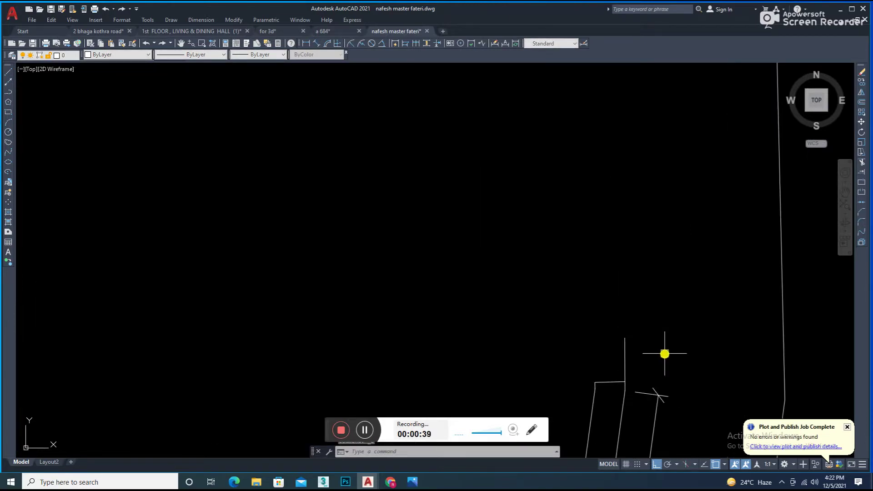
{"action": "scroll", "coordinate": [648, 346], "scroll_direction": "down", "scroll_amount": 3}
{"action": "type", "text": "x"}
{"action": "key", "text": "Return"}
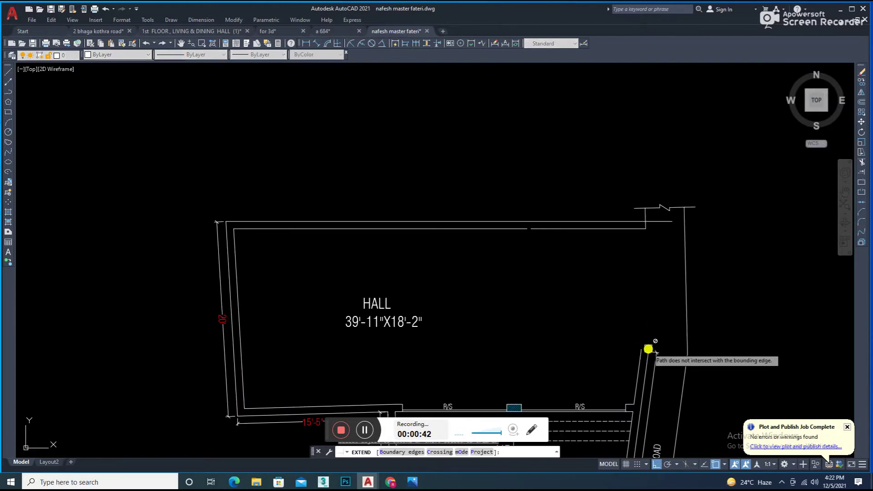
{"action": "scroll", "coordinate": [640, 347], "scroll_direction": "up", "scroll_amount": 3}
{"action": "key", "text": "Escape"}
{"action": "scroll", "coordinate": [473, 233], "scroll_direction": "up", "scroll_amount": 2}
{"action": "type", "text": "j"}
{"action": "key", "text": "Return"}
{"action": "key", "text": "Escape"}
- Zoom back out and select the small blue rectangle on the hall wall
{"action": "scroll", "coordinate": [329, 208], "scroll_direction": "down", "scroll_amount": 2}
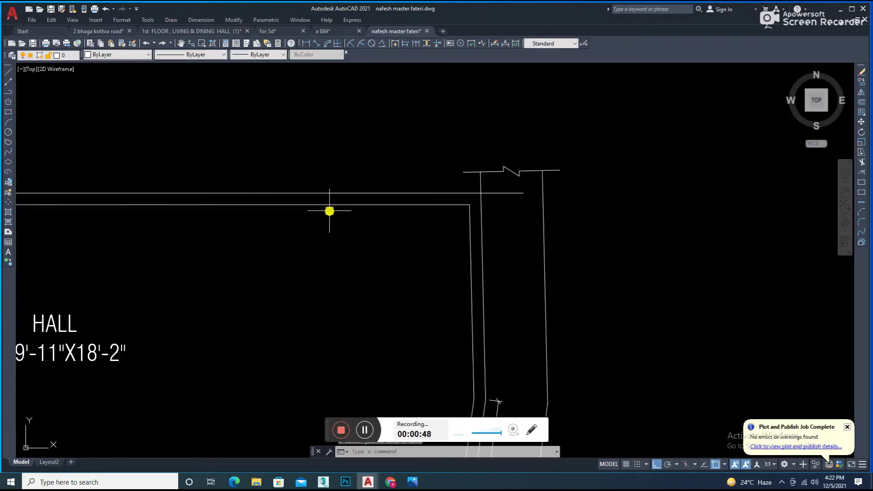
{"action": "scroll", "coordinate": [421, 230], "scroll_direction": "down", "scroll_amount": 2}
{"action": "scroll", "coordinate": [381, 263], "scroll_direction": "up", "scroll_amount": 3}
{"action": "scroll", "coordinate": [381, 263], "scroll_direction": "down", "scroll_amount": 3}
{"action": "scroll", "coordinate": [292, 287], "scroll_direction": "up", "scroll_amount": 1}
{"action": "scroll", "coordinate": [359, 244], "scroll_direction": "up", "scroll_amount": 3}
{"action": "scroll", "coordinate": [233, 234], "scroll_direction": "down", "scroll_amount": 3}
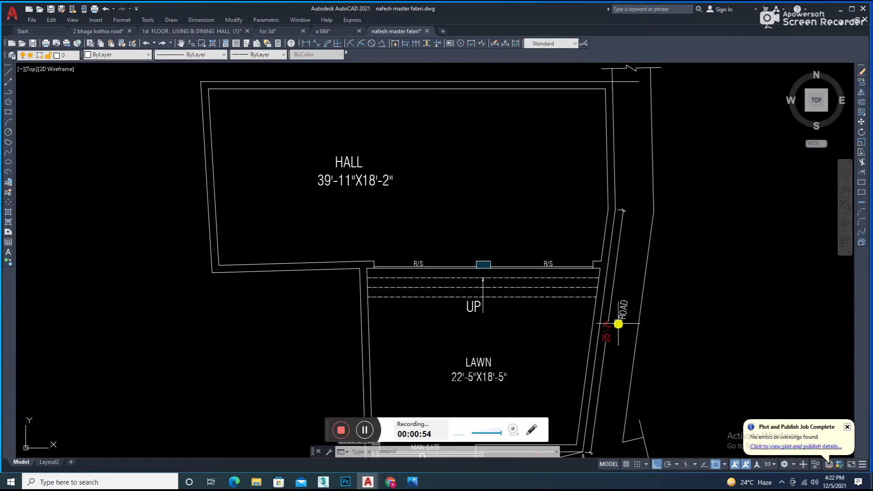
{"action": "scroll", "coordinate": [483, 266], "scroll_direction": "up", "scroll_amount": 2}
{"action": "left_click", "coordinate": [484, 266]}
- Crossing-select and remove the R/S labels and blue rectangle on the hall wall
{"action": "mouse_move", "coordinate": [601, 246]}
{"action": "middle_mouse_down"}
{"action": "mouse_move", "coordinate": [593, 269]}
{"action": "mouse_move", "coordinate": [501, 258]}
{"action": "middle_mouse_up"}
{"action": "left_click", "coordinate": [582, 213]}
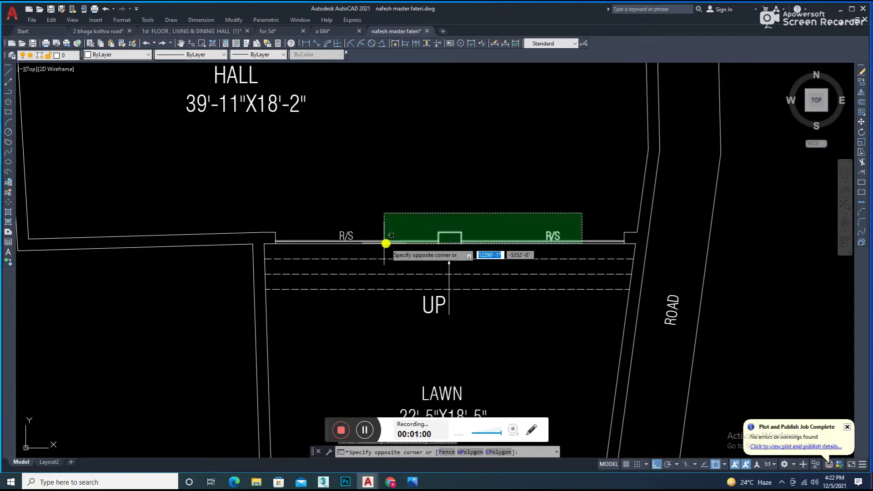
{"action": "left_click", "coordinate": [323, 238]}
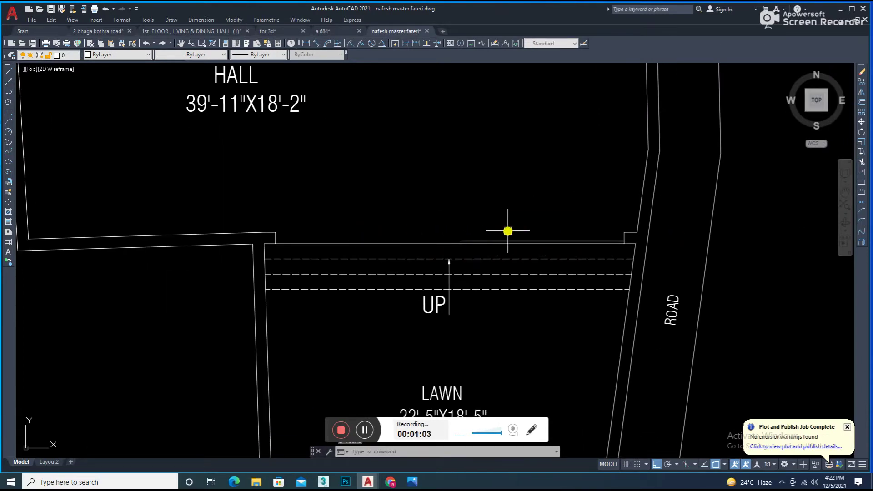
{"action": "scroll", "coordinate": [321, 269], "scroll_direction": "up", "scroll_amount": 2}
{"action": "scroll", "coordinate": [298, 267], "scroll_direction": "up", "scroll_amount": 2}
- Attempt TRIM and JOIN on the wall lines near the stair corner
{"action": "type", "text": "tr"}
{"action": "key", "text": "Return"}
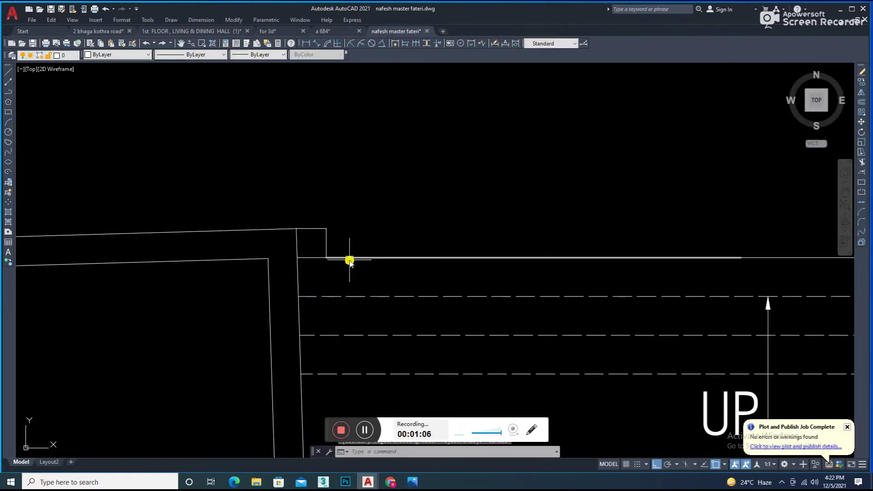
{"action": "scroll", "coordinate": [325, 228], "scroll_direction": "down", "scroll_amount": 3}
{"action": "scroll", "coordinate": [524, 272], "scroll_direction": "up", "scroll_amount": 3}
{"action": "key", "text": "Escape"}
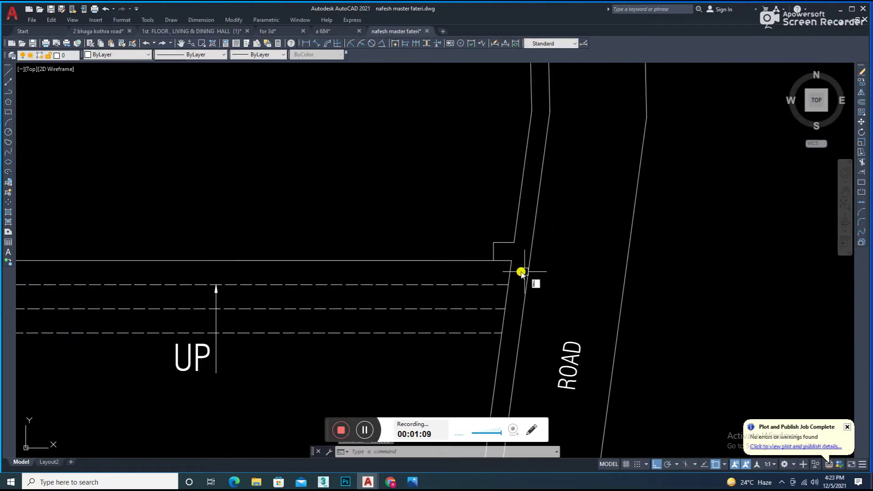
{"action": "left_click", "coordinate": [513, 260]}
{"action": "left_click", "coordinate": [503, 248]}
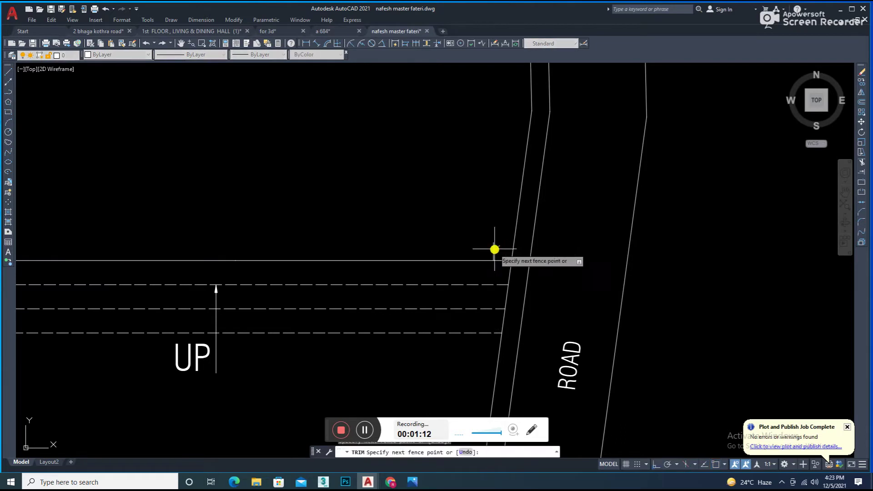
{"action": "key", "text": "Escape"}
{"action": "scroll", "coordinate": [531, 265], "scroll_direction": "down", "scroll_amount": 4}
- Try selecting the lawn stair lines, then clear the selection
{"action": "middle_click_drag", "start_coordinate": [519, 272], "coordinate": [532, 282]}
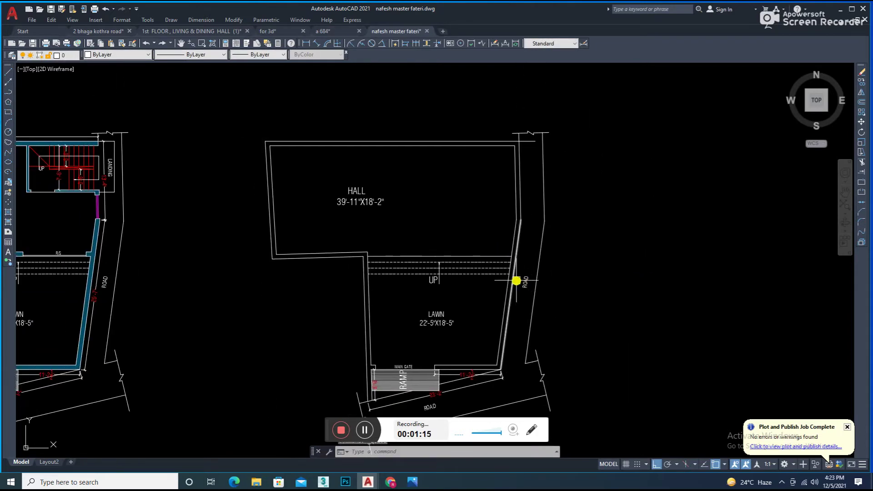
{"action": "scroll", "coordinate": [476, 250], "scroll_direction": "up", "scroll_amount": 2}
{"action": "left_click", "coordinate": [361, 296]}
{"action": "key", "text": "Escape"}
{"action": "scroll", "coordinate": [344, 251], "scroll_direction": "up", "scroll_amount": 4}
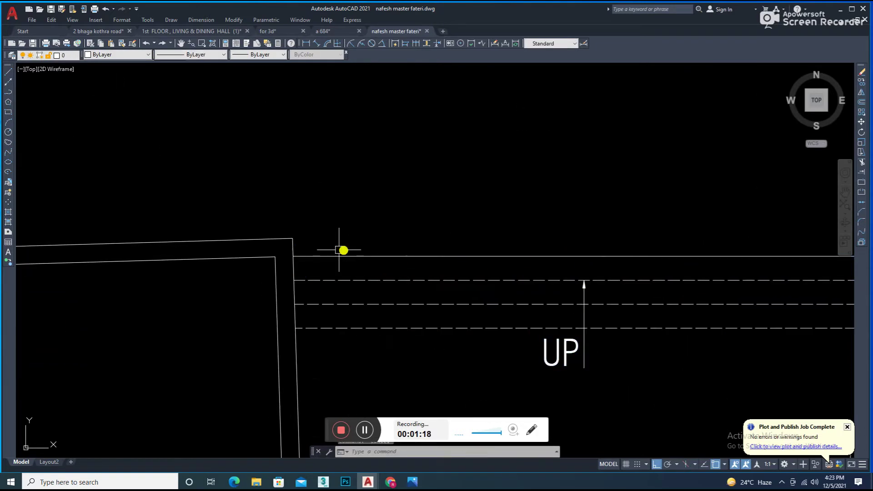
{"action": "key", "text": "Return"}
{"action": "scroll", "coordinate": [380, 270], "scroll_direction": "down", "scroll_amount": 5}
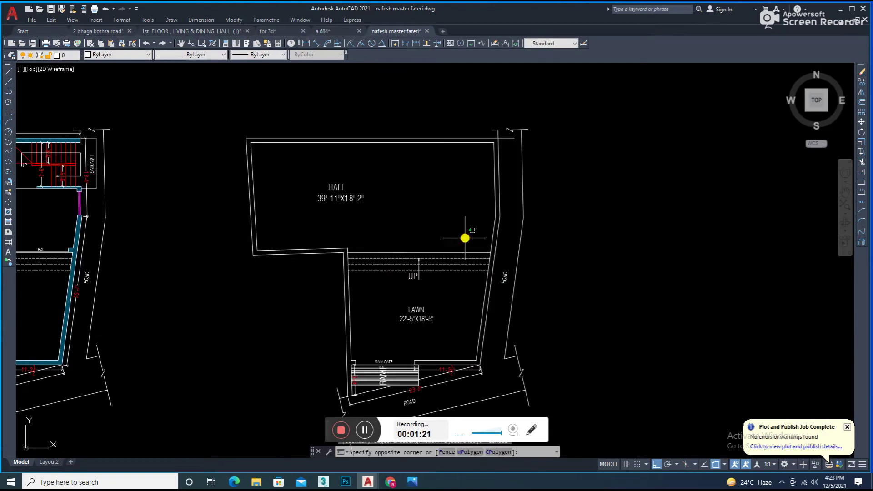
- Move the UP stair lines so they sit against the hall's lower wall
{"action": "left_click", "coordinate": [496, 257]}
{"action": "left_click", "coordinate": [398, 250]}
{"action": "left_click_drag", "start_coordinate": [459, 230], "coordinate": [390, 290]}
{"action": "scroll", "coordinate": [364, 257], "scroll_direction": "up", "scroll_amount": 3}
{"action": "type", "text": "m"}
{"action": "key", "text": "Return"}
{"action": "left_click", "coordinate": [343, 255]}
{"action": "left_click", "coordinate": [476, 286]}
- Zoom to the main gate and select the ramp hatch and its labels
{"action": "scroll", "coordinate": [697, 260], "scroll_direction": "up", "scroll_amount": 2}
{"action": "scroll", "coordinate": [649, 349], "scroll_direction": "down", "scroll_amount": 2}
{"action": "scroll", "coordinate": [690, 278], "scroll_direction": "up", "scroll_amount": 3}
{"action": "scroll", "coordinate": [293, 283], "scroll_direction": "down", "scroll_amount": 2}
{"action": "scroll", "coordinate": [294, 283], "scroll_direction": "down", "scroll_amount": 1}
{"action": "scroll", "coordinate": [364, 271], "scroll_direction": "down", "scroll_amount": 2}
{"action": "scroll", "coordinate": [511, 228], "scroll_direction": "down", "scroll_amount": 2}
{"action": "scroll", "coordinate": [503, 244], "scroll_direction": "up", "scroll_amount": 3}
{"action": "left_click", "coordinate": [459, 335]}
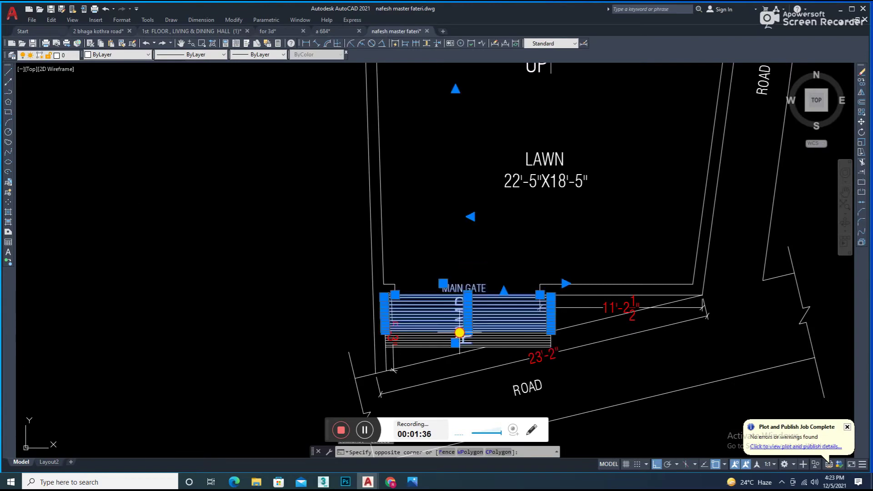
- Delete the ramp hatch with its RAMP and MAIN GATE labels and dimensions
{"action": "key", "text": "Delete"}
{"action": "key", "text": "Delete"}
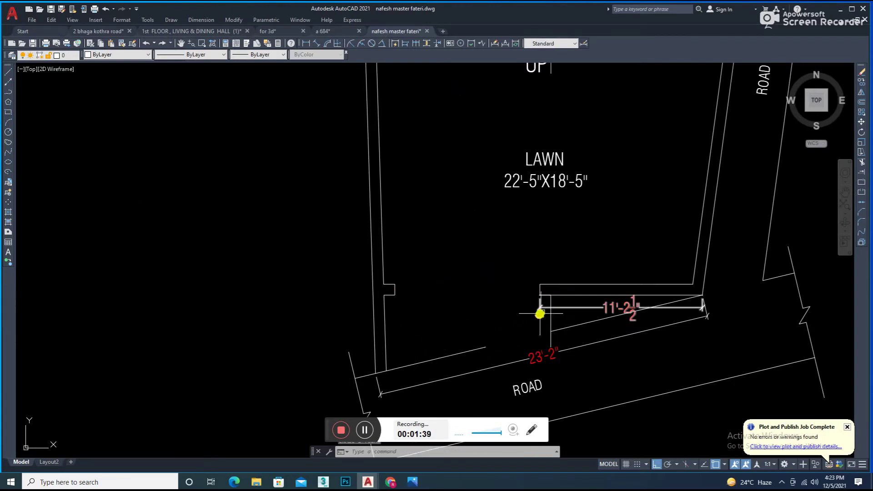
{"action": "type", "text": "j"}
{"action": "key", "text": "Return"}
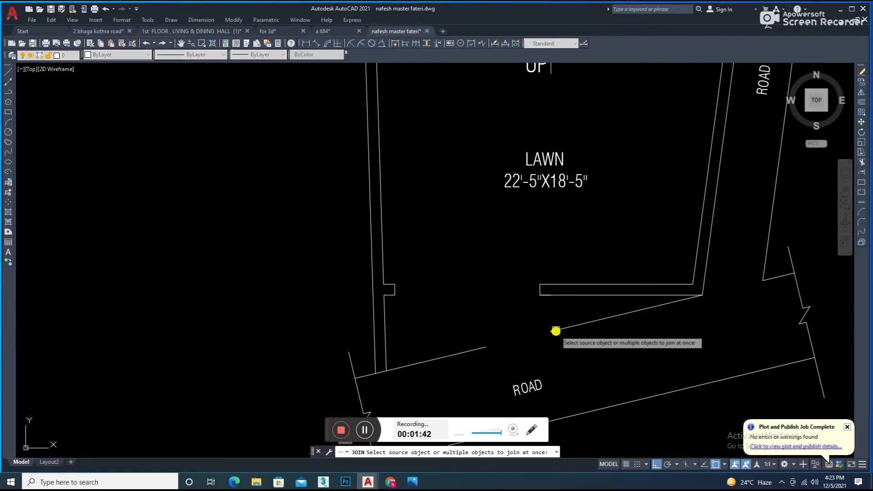
{"action": "key", "text": "Return"}
- Join the broken lawn front wall pieces into one line, then enter 9
{"action": "left_click_drag", "start_coordinate": [439, 263], "coordinate": [578, 316]}
{"action": "key", "text": "Delete"}
{"action": "type", "text": "j"}
{"action": "key", "text": "Return"}
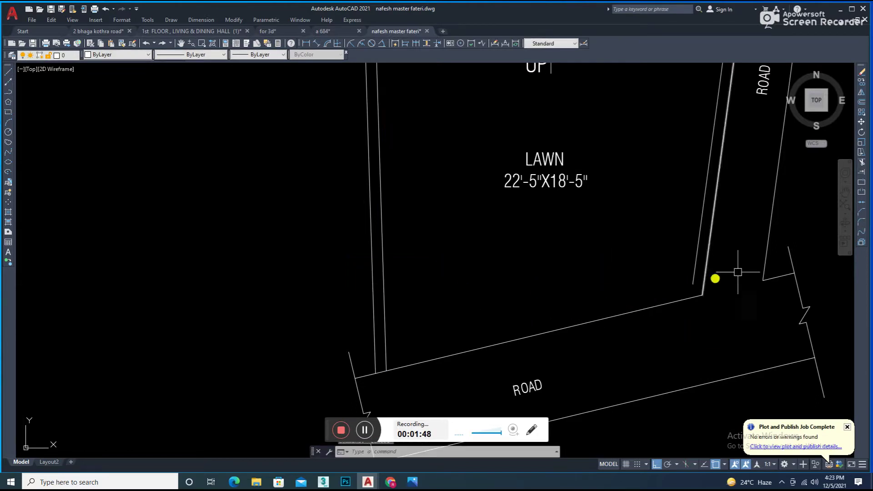
{"action": "type", "text": "9"}
{"action": "scroll", "coordinate": [384, 276], "scroll_direction": "down", "scroll_amount": 3}
{"action": "scroll", "coordinate": [455, 256], "scroll_direction": "up", "scroll_amount": 1}
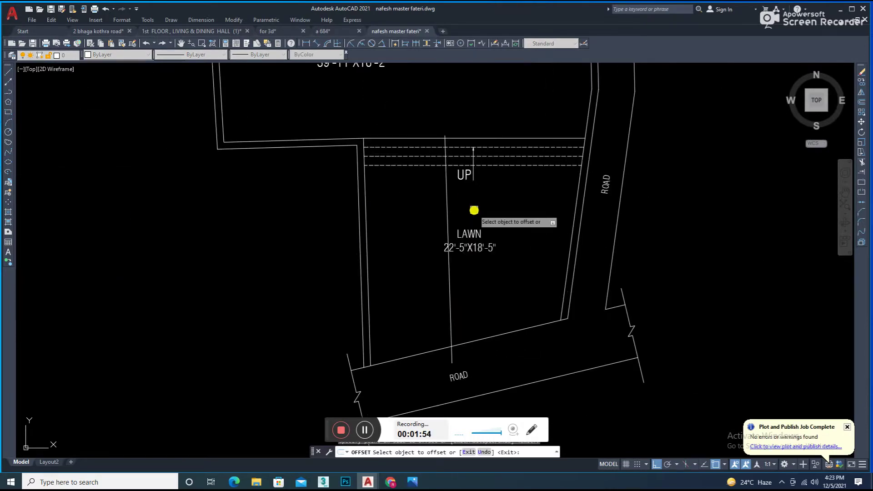
- Trim away the lines crossed by a fence around the lawn area
{"action": "left_click", "coordinate": [477, 222]}
{"action": "scroll", "coordinate": [473, 192], "scroll_direction": "down", "scroll_amount": 1}
{"action": "scroll", "coordinate": [438, 332], "scroll_direction": "up", "scroll_amount": 2}
{"action": "scroll", "coordinate": [469, 204], "scroll_direction": "down", "scroll_amount": 3}
{"action": "scroll", "coordinate": [441, 214], "scroll_direction": "up", "scroll_amount": 4}
{"action": "scroll", "coordinate": [455, 218], "scroll_direction": "down", "scroll_amount": 3}
{"action": "left_click", "coordinate": [389, 222]}
{"action": "key", "text": "Return"}
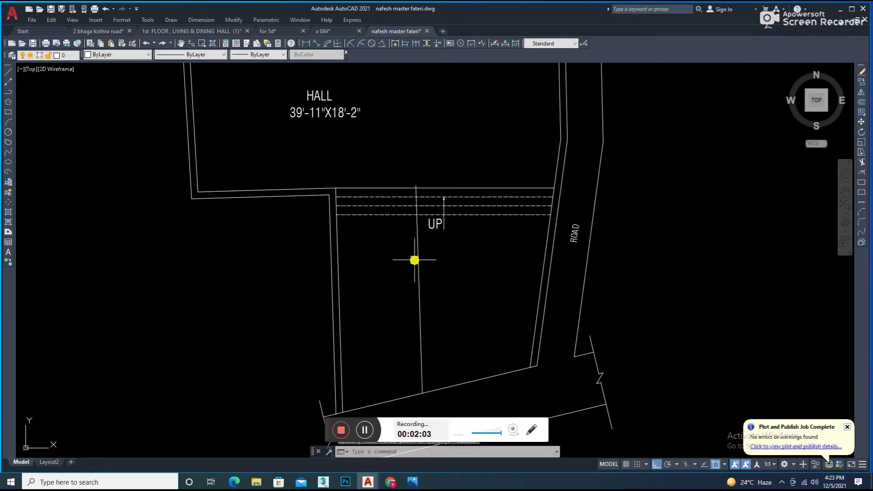
{"action": "scroll", "coordinate": [414, 228], "scroll_direction": "up", "scroll_amount": 4}
{"action": "scroll", "coordinate": [423, 197], "scroll_direction": "up", "scroll_amount": 2}
{"action": "key", "text": "Escape"}
{"action": "scroll", "coordinate": [425, 174], "scroll_direction": "down", "scroll_amount": 5}
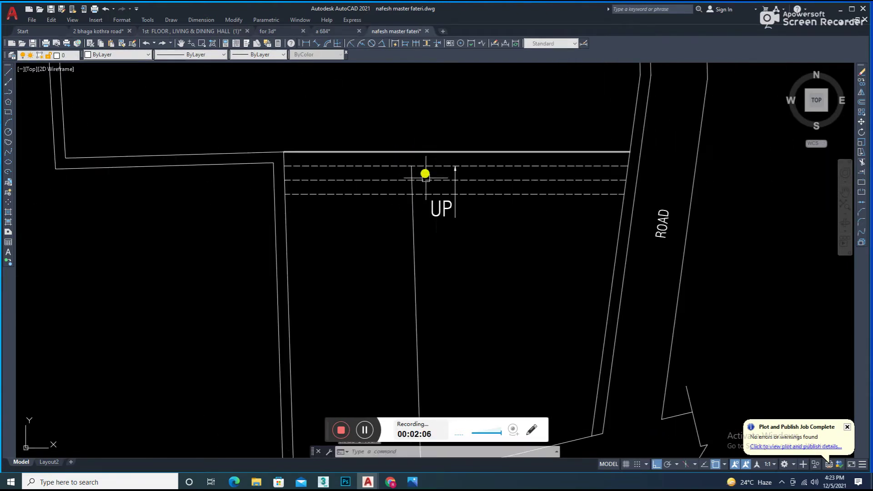
{"action": "scroll", "coordinate": [442, 173], "scroll_direction": "up", "scroll_amount": 1}
- Offset the stair line to create a parallel tread line
{"action": "type", "text": "o"}
{"action": "key", "text": "Return"}
{"action": "key", "text": "Return"}
{"action": "left_click", "coordinate": [414, 236]}
{"action": "left_click", "coordinate": [455, 268]}
{"action": "key", "text": "Escape"}
{"action": "scroll", "coordinate": [413, 371], "scroll_direction": "up", "scroll_amount": 4}
- Draw a line along the lawn's front edge beside the road
{"action": "type", "text": "tr"}
{"action": "scroll", "coordinate": [410, 379], "scroll_direction": "down", "scroll_amount": 2}
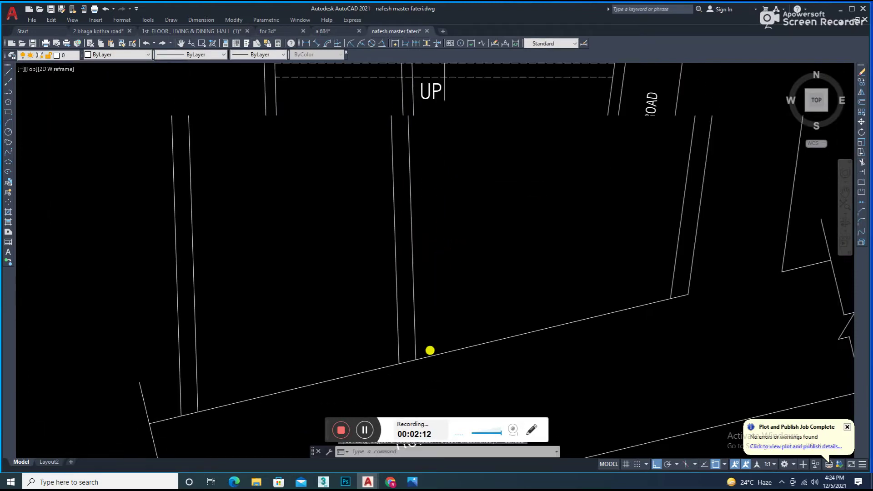
{"action": "scroll", "coordinate": [429, 352], "scroll_direction": "down", "scroll_amount": 1}
{"action": "type", "text": "l"}
{"action": "key", "text": "Return"}
{"action": "left_click", "coordinate": [422, 355]}
{"action": "left_click", "coordinate": [286, 356]}
{"action": "key", "text": "Escape"}
- Start a trim on the new edge line, then cancel it
{"action": "type", "text": "tr"}
{"action": "key", "text": "Return"}
{"action": "scroll", "coordinate": [392, 359], "scroll_direction": "up", "scroll_amount": 3}
{"action": "scroll", "coordinate": [406, 353], "scroll_direction": "up", "scroll_amount": 2}
{"action": "scroll", "coordinate": [410, 336], "scroll_direction": "down", "scroll_amount": 2}
{"action": "key", "text": "Escape"}
- Enter an offset distance of 2, cancel, and pan the stair flight into view
{"action": "type", "text": "o"}
{"action": "key", "text": "Return"}
{"action": "type", "text": "2"}
{"action": "key", "text": "Return"}
{"action": "scroll", "coordinate": [364, 284], "scroll_direction": "down", "scroll_amount": 3}
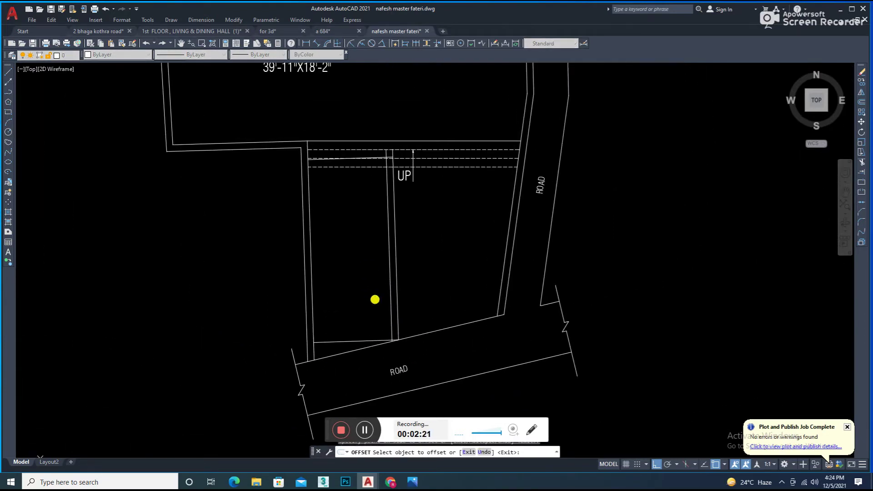
{"action": "scroll", "coordinate": [374, 298], "scroll_direction": "up", "scroll_amount": 4}
{"action": "key", "text": "Escape"}
{"action": "scroll", "coordinate": [386, 161], "scroll_direction": "down", "scroll_amount": 5}
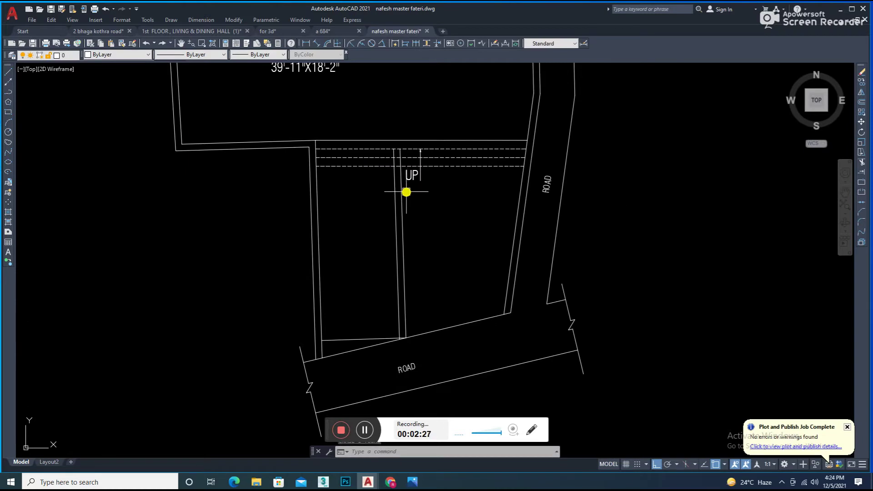
{"action": "scroll", "coordinate": [337, 152], "scroll_direction": "up", "scroll_amount": 2}
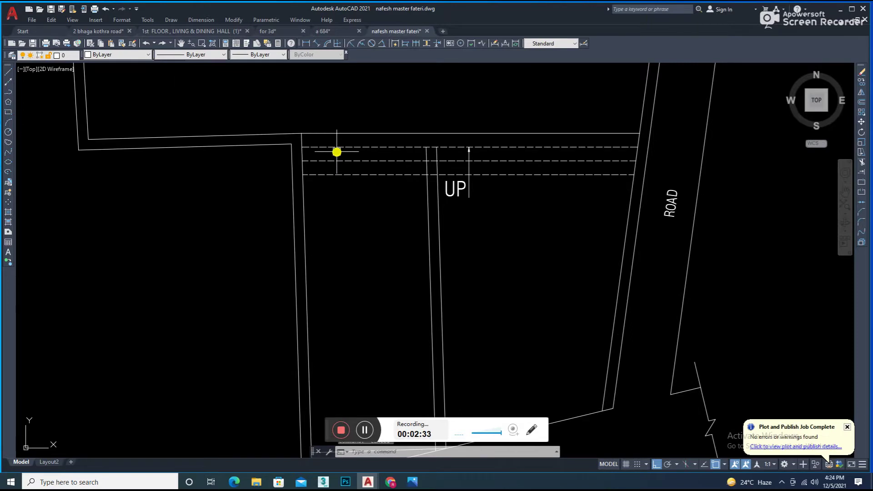
{"action": "middle_click_drag", "start_coordinate": [352, 180], "coordinate": [364, 203]}
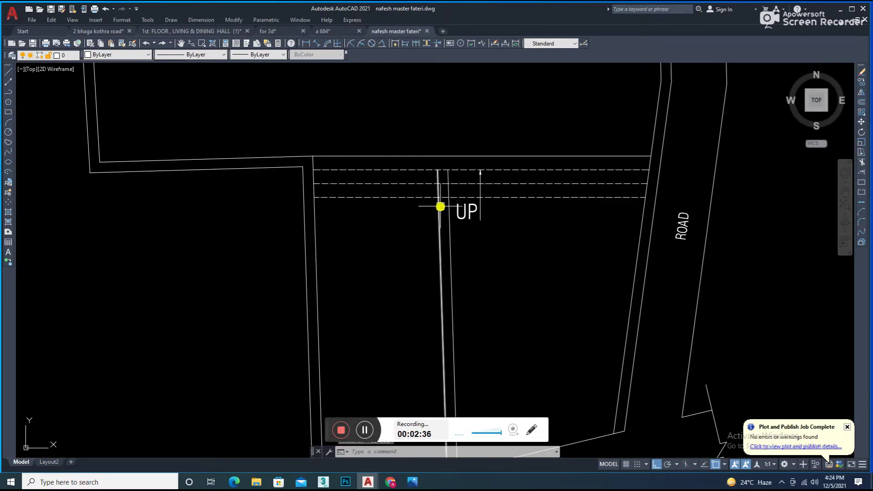
- Start and cancel offset, trim and fillet commands on the stair lines
{"action": "scroll", "coordinate": [440, 206], "scroll_direction": "up", "scroll_amount": 2}
{"action": "type", "text": "o"}
{"action": "key", "text": "Return"}
{"action": "key", "text": "Escape"}
{"action": "type", "text": "tr"}
{"action": "key", "text": "Return"}
{"action": "scroll", "coordinate": [273, 145], "scroll_direction": "up", "scroll_amount": 4}
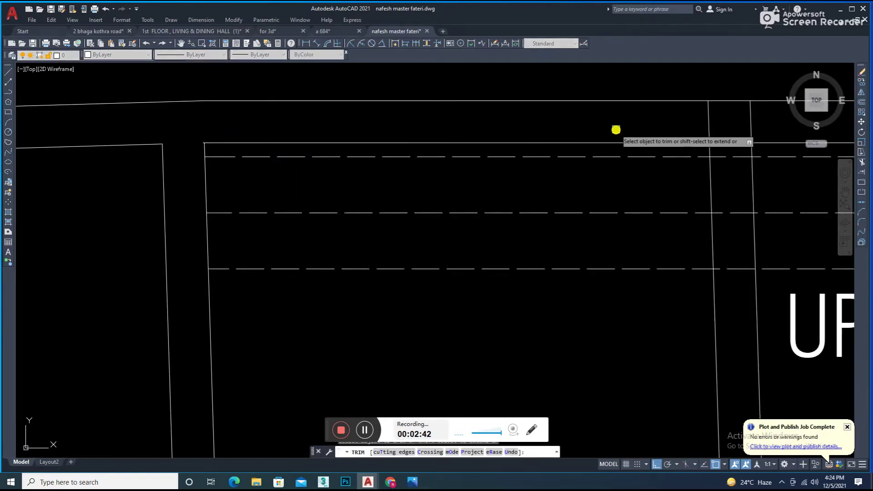
{"action": "scroll", "coordinate": [614, 131], "scroll_direction": "down", "scroll_amount": 2}
{"action": "key", "text": "Escape"}
{"action": "type", "text": "f"}
{"action": "key", "text": "Return"}
{"action": "key", "text": "Escape"}
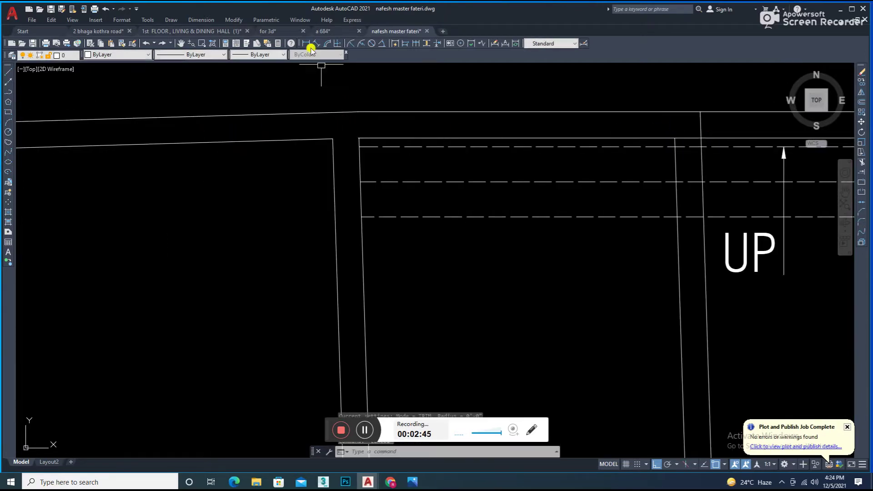
- Try a radius dimension and an angular dimension between wall lines, then cancel both
{"action": "left_click", "coordinate": [327, 43]}
{"action": "left_click", "coordinate": [312, 140]}
{"action": "key", "text": "Escape"}
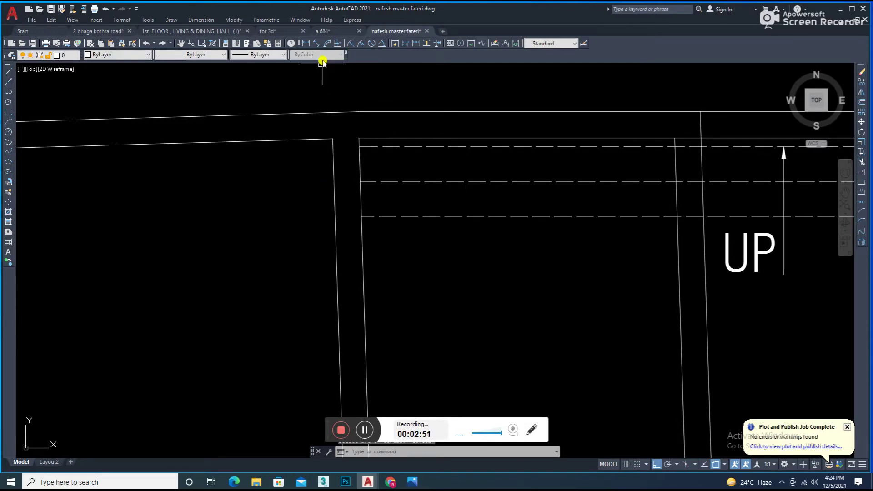
{"action": "left_click", "coordinate": [361, 44]}
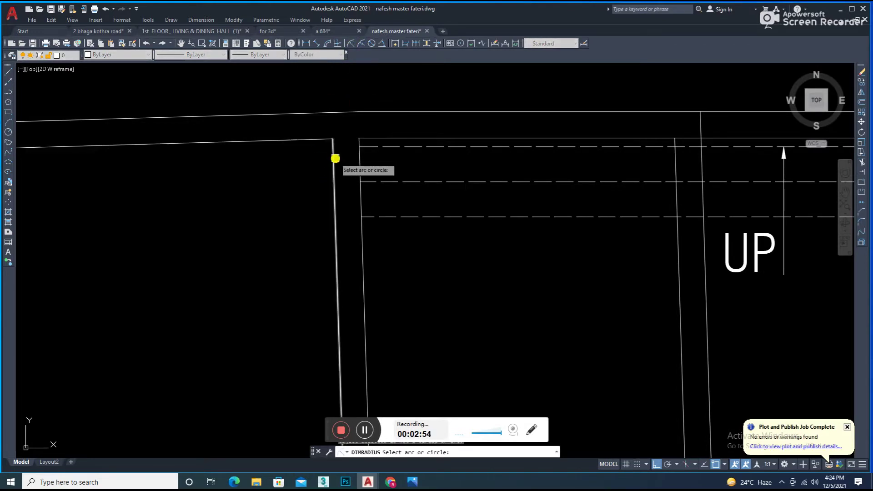
{"action": "left_click", "coordinate": [383, 43]}
{"action": "left_click", "coordinate": [328, 142]}
{"action": "left_click", "coordinate": [331, 151]}
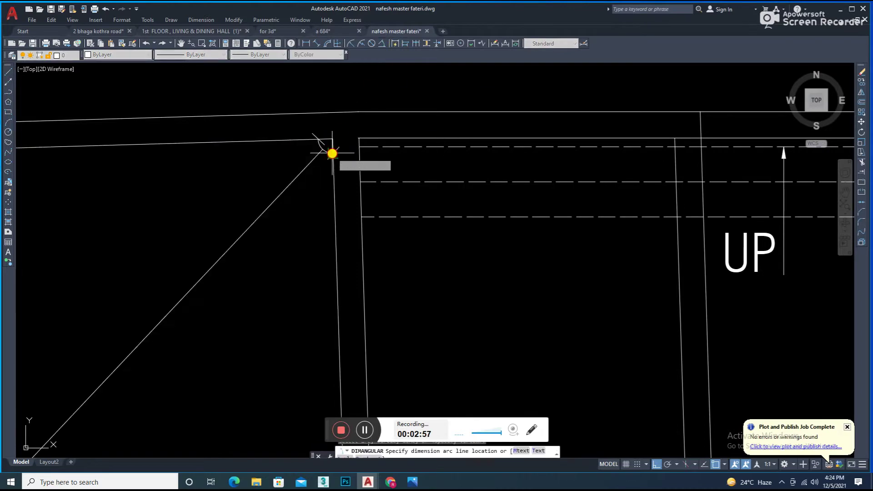
{"action": "scroll", "coordinate": [327, 149], "scroll_direction": "down", "scroll_amount": 5}
{"action": "scroll", "coordinate": [335, 168], "scroll_direction": "up", "scroll_amount": 4}
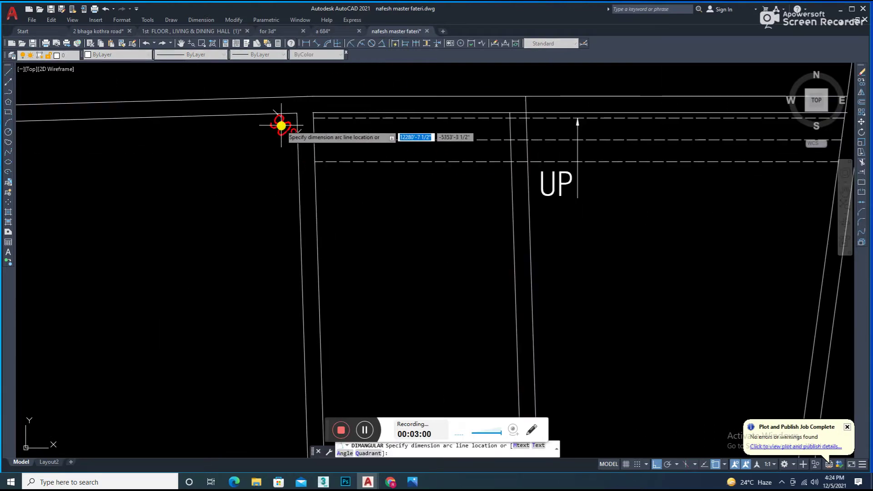
{"action": "key", "text": "Escape"}
{"action": "scroll", "coordinate": [494, 141], "scroll_direction": "up", "scroll_amount": 3}
{"action": "scroll", "coordinate": [498, 156], "scroll_direction": "down", "scroll_amount": 3}
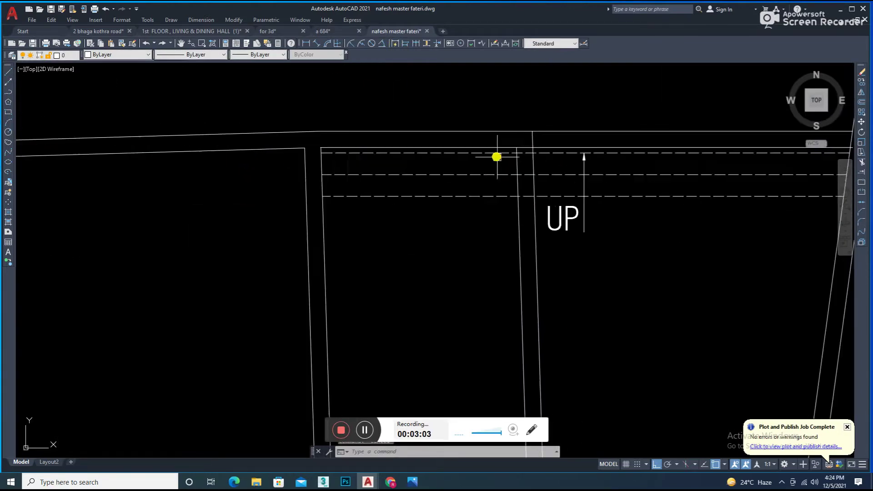
- Begin a trim fence across the wall lines, then cancel it
{"action": "type", "text": "tr"}
{"action": "key", "text": "Return"}
{"action": "left_click", "coordinate": [528, 206]}
{"action": "key", "text": "Escape"}
{"action": "scroll", "coordinate": [501, 163], "scroll_direction": "up", "scroll_amount": 4}
{"action": "scroll", "coordinate": [414, 236], "scroll_direction": "down", "scroll_amount": 3}
{"action": "scroll", "coordinate": [356, 207], "scroll_direction": "down", "scroll_amount": 2}
- Fillet three wall corners closed, joining the upper, lower and vertical wall lines
{"action": "type", "text": "f"}
{"action": "key", "text": "Return"}
{"action": "left_click", "coordinate": [250, 183]}
{"action": "left_click", "coordinate": [484, 285]}
{"action": "key", "text": "Return"}
{"action": "left_click", "coordinate": [241, 198]}
{"action": "left_click", "coordinate": [464, 234]}
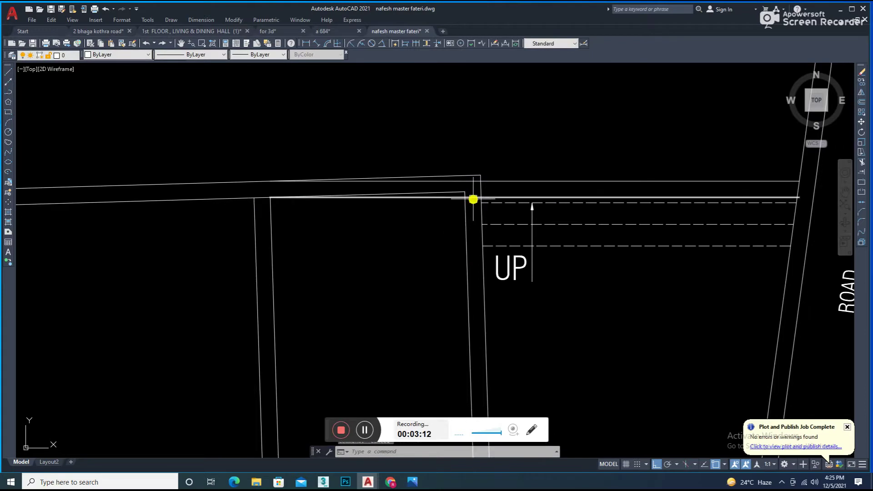
{"action": "scroll", "coordinate": [474, 198], "scroll_direction": "up", "scroll_amount": 4}
{"action": "key", "text": "Return"}
{"action": "left_click", "coordinate": [487, 142]}
{"action": "left_click", "coordinate": [433, 191]}
{"action": "scroll", "coordinate": [501, 182], "scroll_direction": "down", "scroll_amount": 5}
- Move the UP text and arrow further right
{"action": "left_click_drag", "start_coordinate": [528, 236], "coordinate": [455, 273]}
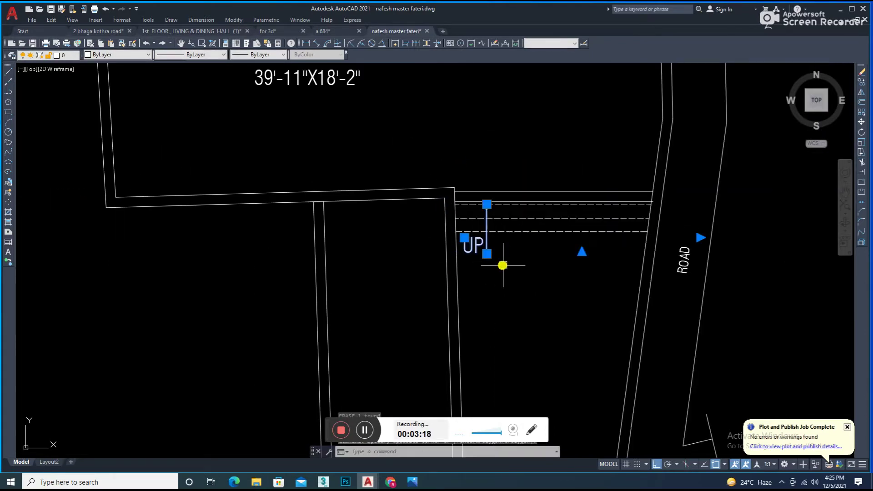
{"action": "type", "text": "m"}
{"action": "key", "text": "Return"}
{"action": "left_click", "coordinate": [499, 257]}
{"action": "left_click", "coordinate": [563, 255]}
- Move the whole stair flight so its corner snaps onto the wall corner
{"action": "left_click_drag", "start_coordinate": [591, 182], "coordinate": [494, 277]}
{"action": "type", "text": "m"}
{"action": "key", "text": "Return"}
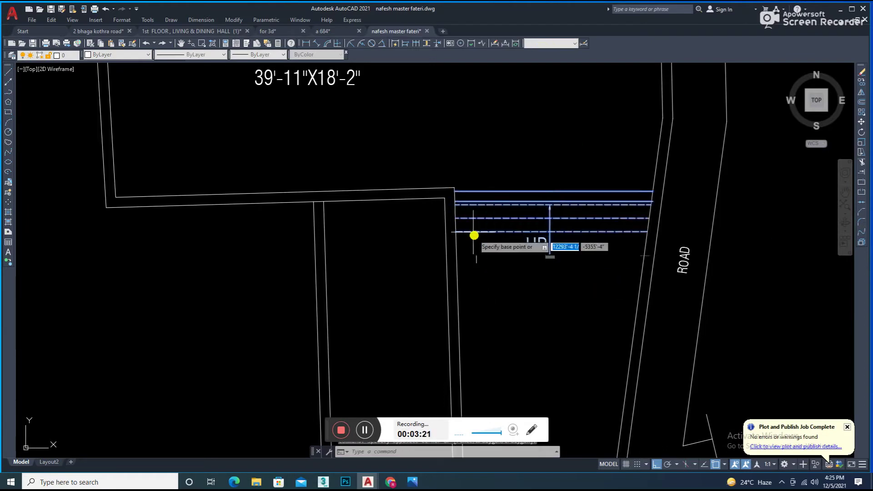
{"action": "scroll", "coordinate": [463, 196], "scroll_direction": "up", "scroll_amount": 4}
{"action": "left_click", "coordinate": [438, 181]}
{"action": "middle_click_drag", "start_coordinate": [647, 222], "coordinate": [579, 225]}
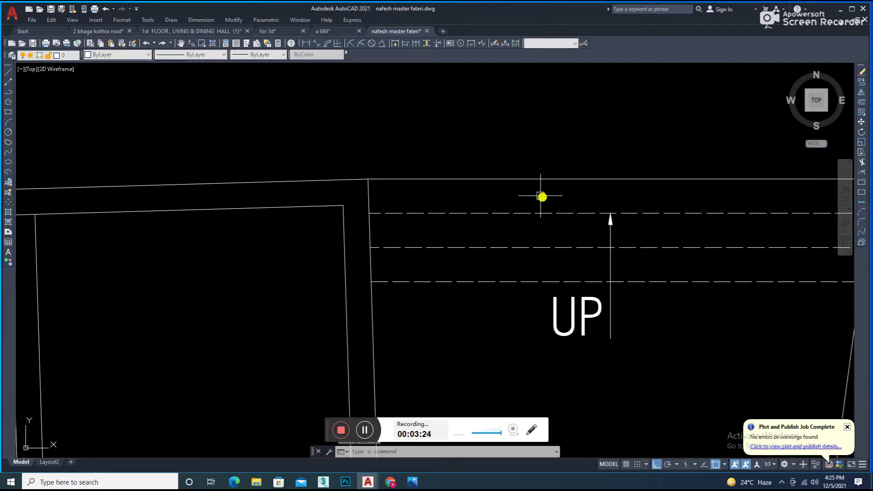
{"action": "scroll", "coordinate": [550, 197], "scroll_direction": "down", "scroll_amount": 4}
{"action": "scroll", "coordinate": [329, 211], "scroll_direction": "up", "scroll_amount": 6}
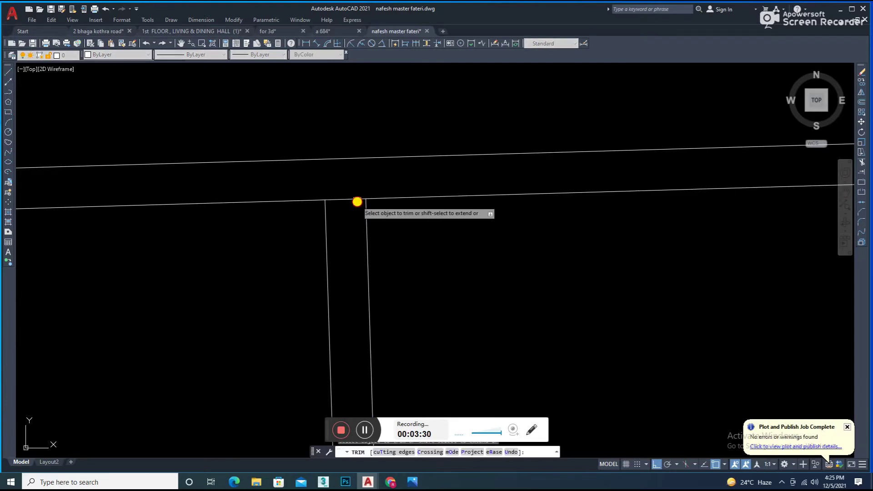
- Trim off the extra wall segment at the stair corner
{"action": "left_click", "coordinate": [356, 201]}
{"action": "key", "text": "Escape"}
{"action": "scroll", "coordinate": [454, 226], "scroll_direction": "down", "scroll_amount": 6}
{"action": "scroll", "coordinate": [433, 201], "scroll_direction": "up", "scroll_amount": 3}
{"action": "scroll", "coordinate": [350, 187], "scroll_direction": "down", "scroll_amount": 3}
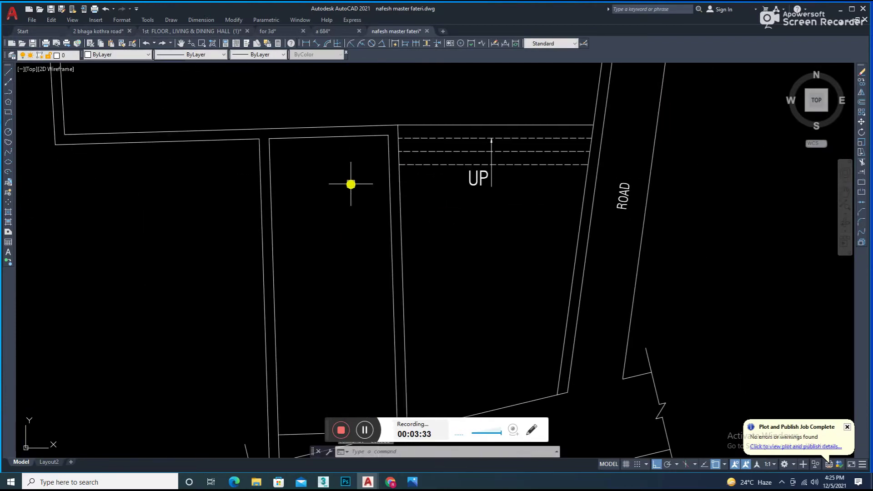
- Offset the room's top edge down as the landing line and draw the landing diagonal to the top-left corner
{"action": "type", "text": "o"}
{"action": "key", "text": "Return"}
{"action": "key", "text": "Return"}
{"action": "left_click", "coordinate": [313, 138]}
{"action": "left_click", "coordinate": [297, 210]}
{"action": "key", "text": "Escape"}
{"action": "type", "text": "l"}
{"action": "key", "text": "Return"}
{"action": "left_click", "coordinate": [322, 190]}
{"action": "left_click", "coordinate": [269, 141]}
{"action": "key", "text": "Escape"}
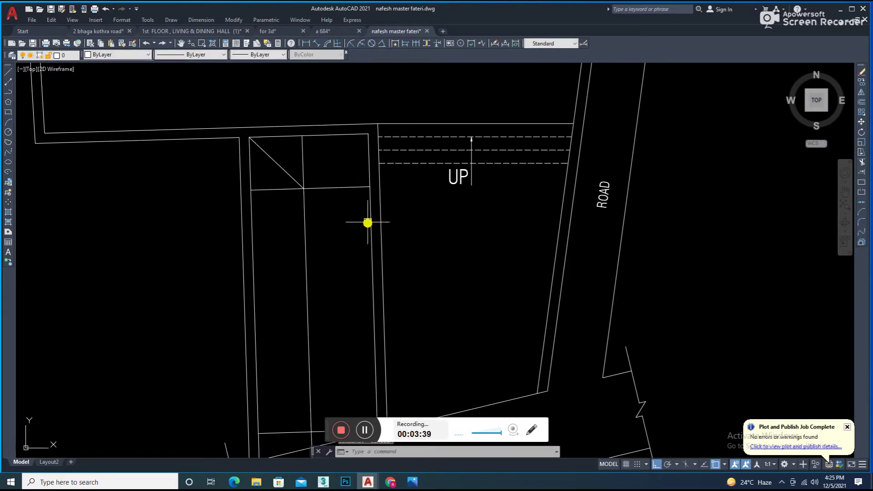
- Offset a line lower in the room as the first tread and trim off its left part
{"action": "middle_click_drag", "start_coordinate": [312, 210], "coordinate": [306, 212]}
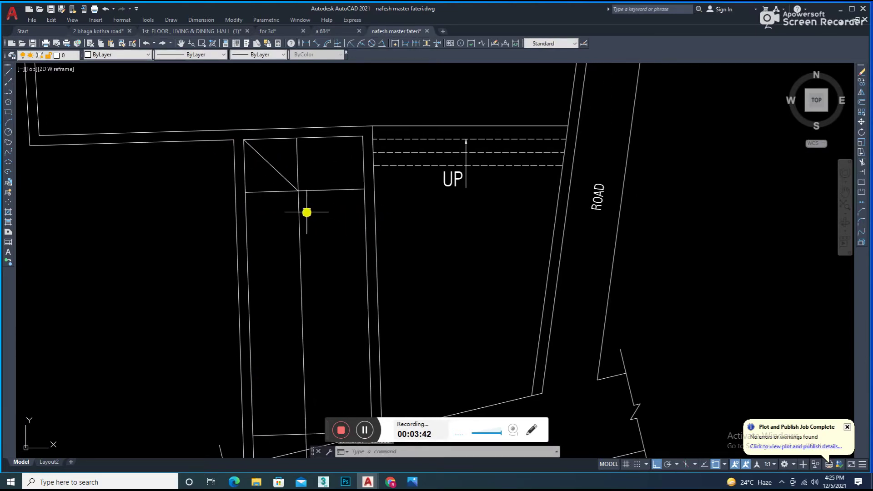
{"action": "type", "text": "o"}
{"action": "key", "text": "Return"}
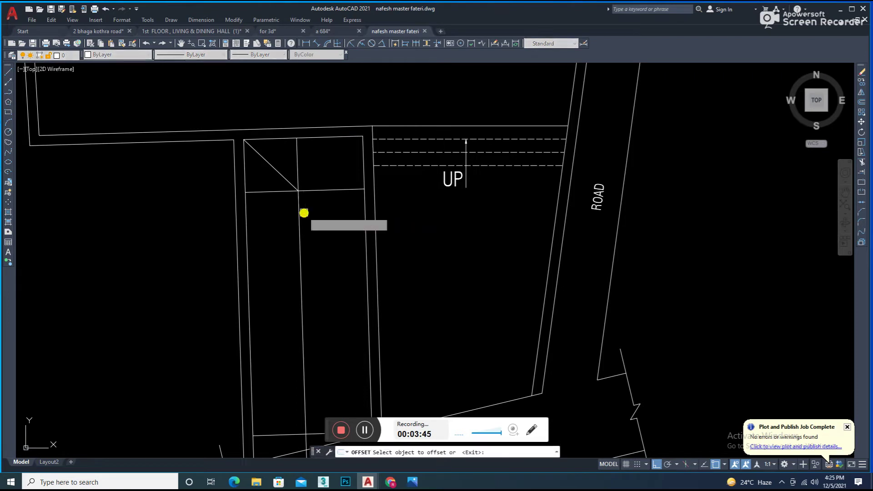
{"action": "left_click", "coordinate": [335, 201]}
{"action": "left_click", "coordinate": [335, 227]}
{"action": "key", "text": "Escape"}
{"action": "type", "text": "tr"}
{"action": "key", "text": "Return"}
{"action": "left_click", "coordinate": [277, 201]}
{"action": "key", "text": "Escape"}
- Match the dashed line's properties onto the stair lines so they become dashed
{"action": "type", "text": "a"}
{"action": "key", "text": "Return"}
{"action": "left_click_drag", "start_coordinate": [335, 241], "coordinate": [323, 199]}
{"action": "middle_click_drag", "start_coordinate": [354, 231], "coordinate": [368, 251]}
{"action": "type", "text": "o"}
{"action": "key", "text": "Return"}
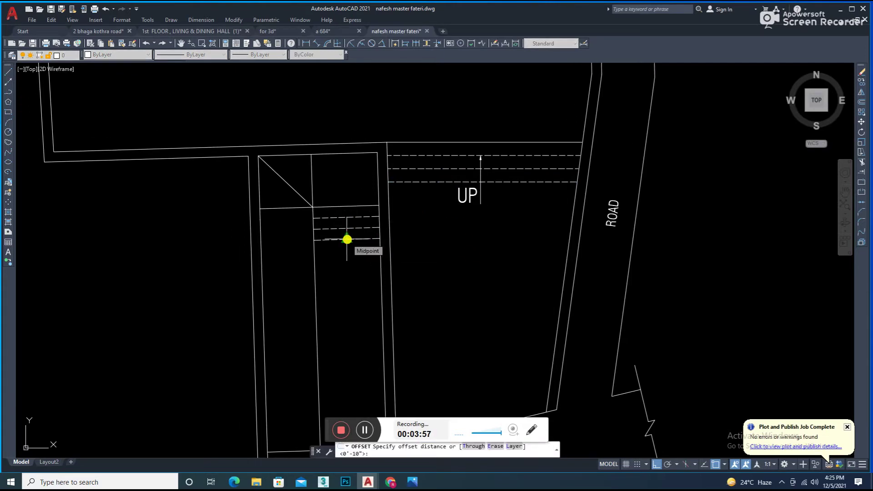
{"action": "type", "text": "10"}
- Offset the dashed tread repeatedly at the tread spacing to make six treads
{"action": "key", "text": "Return"}
{"action": "scroll", "coordinate": [316, 221], "scroll_direction": "up", "scroll_amount": 4}
{"action": "key", "text": "Escape"}
{"action": "key", "text": "Return"}
{"action": "key", "text": "Return"}
{"action": "left_click", "coordinate": [325, 244]}
{"action": "left_click", "coordinate": [346, 280]}
{"action": "left_click", "coordinate": [349, 296]}
{"action": "left_click", "coordinate": [346, 322]}
{"action": "left_click", "coordinate": [348, 332]}
{"action": "left_click", "coordinate": [399, 353]}
{"action": "key", "text": "Return"}
{"action": "scroll", "coordinate": [341, 302], "scroll_direction": "down", "scroll_amount": 4}
{"action": "scroll", "coordinate": [347, 262], "scroll_direction": "up", "scroll_amount": 2}
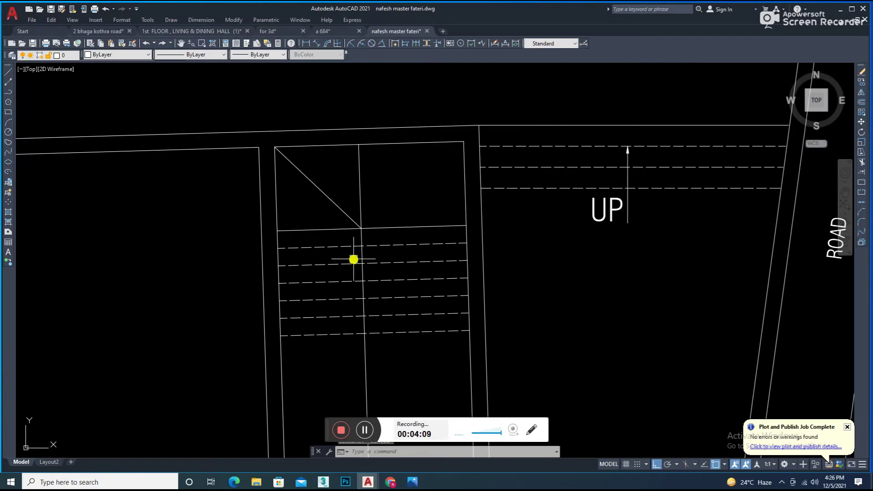
- Draw solid lines over the top two treads
{"action": "key", "text": "Return"}
{"action": "left_click", "coordinate": [361, 248]}
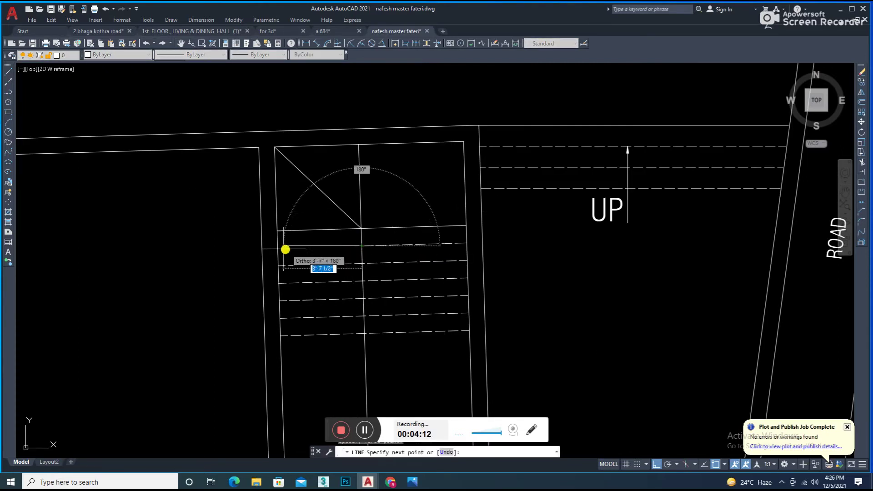
{"action": "left_click", "coordinate": [278, 248]}
{"action": "key", "text": "Escape"}
{"action": "key", "text": "Return"}
{"action": "left_click", "coordinate": [359, 267]}
{"action": "left_click", "coordinate": [278, 265]}
{"action": "key", "text": "Return"}
{"action": "key", "text": "Return"}
- Draw solid lines over the next treads down, then begin trimming
{"action": "left_click", "coordinate": [361, 283]}
{"action": "left_click", "coordinate": [282, 283]}
{"action": "key", "text": "Return"}
{"action": "key", "text": "Return"}
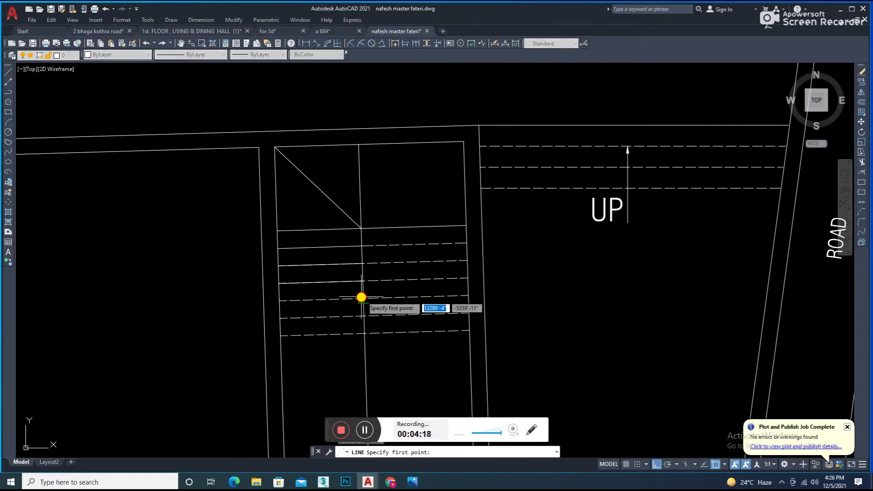
{"action": "left_click", "coordinate": [285, 304]}
{"action": "key", "text": "Return"}
{"action": "key", "text": "Return"}
{"action": "left_click", "coordinate": [285, 321]}
{"action": "key", "text": "Return"}
{"action": "key", "text": "Return"}
{"action": "left_click", "coordinate": [369, 336]}
{"action": "key", "text": "Escape"}
{"action": "type", "text": "tr"}
{"action": "key", "text": "Return"}
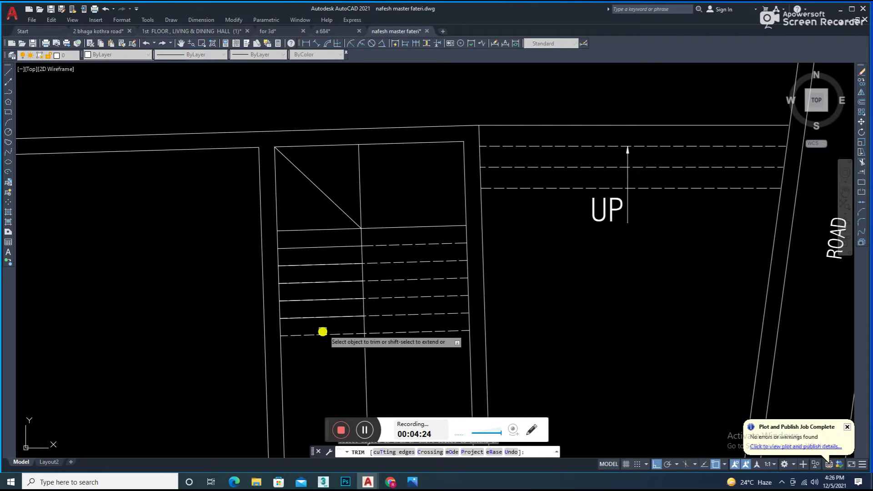
- Trim the lower treads' left parts and redraw solid tread lines to the centre line
{"action": "left_click_drag", "start_coordinate": [331, 344], "coordinate": [343, 286]}
{"action": "key", "text": "Escape"}
{"action": "type", "text": "l"}
{"action": "key", "text": "Return"}
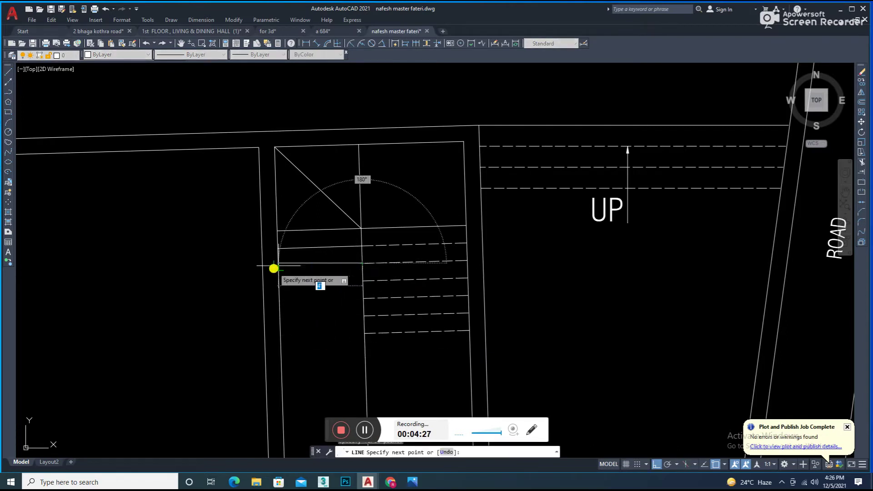
{"action": "left_click", "coordinate": [364, 281]}
{"action": "left_click", "coordinate": [279, 283]}
{"action": "key", "text": "Escape"}
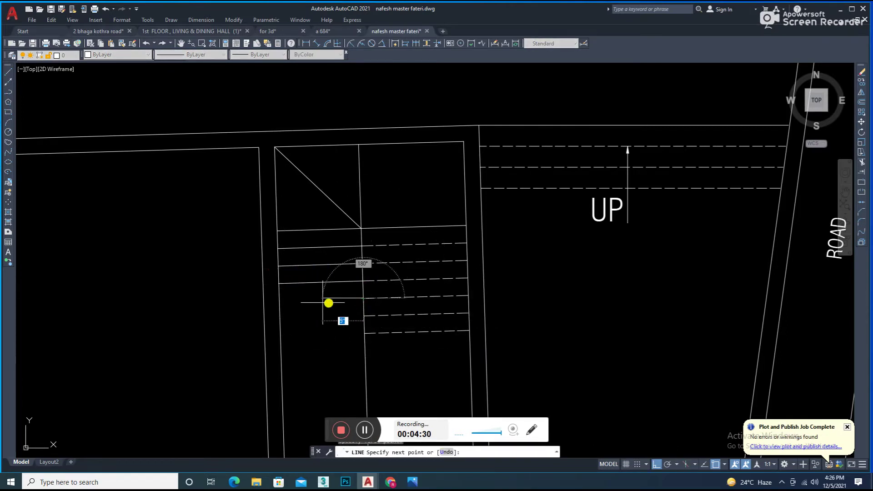
{"action": "left_click", "coordinate": [280, 302]}
{"action": "key", "text": "Escape"}
- Draw solid tread lines on the remaining lower treads, including the lowest one
{"action": "type", "text": "l"}
{"action": "key", "text": "Return"}
{"action": "left_click", "coordinate": [281, 317]}
{"action": "key", "text": "Escape"}
{"action": "type", "text": "l"}
{"action": "key", "text": "Return"}
{"action": "left_click", "coordinate": [366, 333]}
{"action": "left_click", "coordinate": [282, 335]}
{"action": "key", "text": "Escape"}
- Delete the extra dashed tread parts on the right side
{"action": "scroll", "coordinate": [404, 330], "scroll_direction": "down", "scroll_amount": 3}
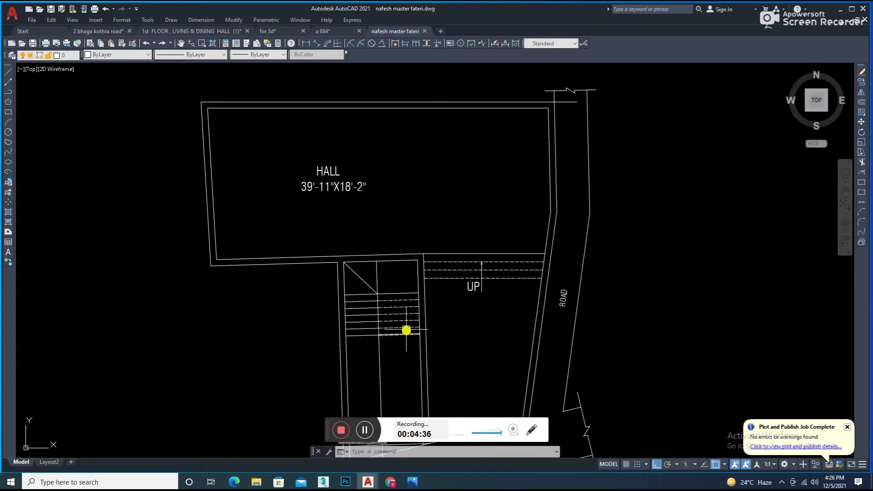
{"action": "scroll", "coordinate": [397, 300], "scroll_direction": "up", "scroll_amount": 3}
{"action": "left_click_drag", "start_coordinate": [396, 300], "coordinate": [377, 357]}
{"action": "key", "text": "Delete"}
{"action": "scroll", "coordinate": [383, 350], "scroll_direction": "down", "scroll_amount": 3}
{"action": "scroll", "coordinate": [350, 341], "scroll_direction": "up", "scroll_amount": 3}
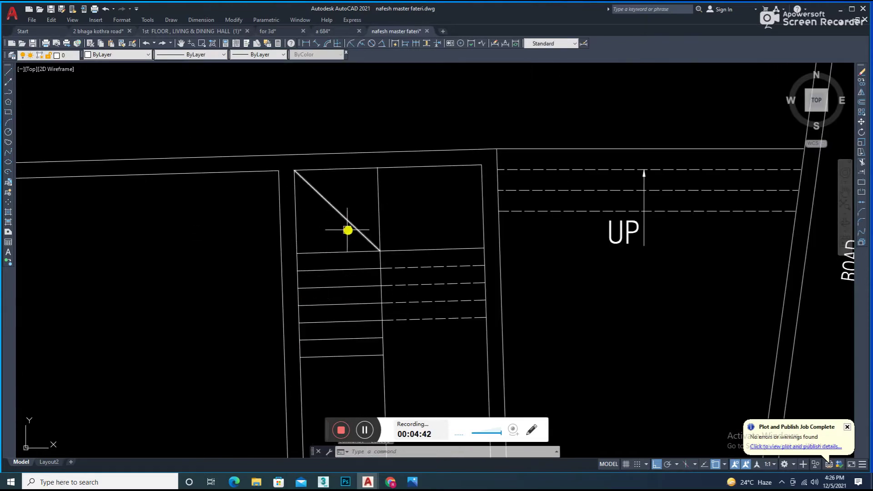
{"action": "type", "text": "l"}
{"action": "key", "text": "Return"}
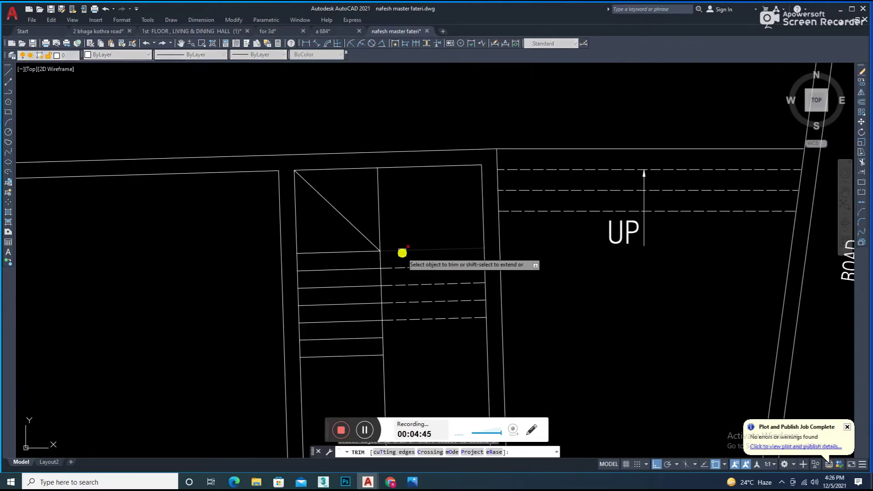
{"action": "key", "text": "Escape"}
- Move the dashed treads on the right one step lower
{"action": "left_click_drag", "start_coordinate": [483, 254], "coordinate": [409, 328]}
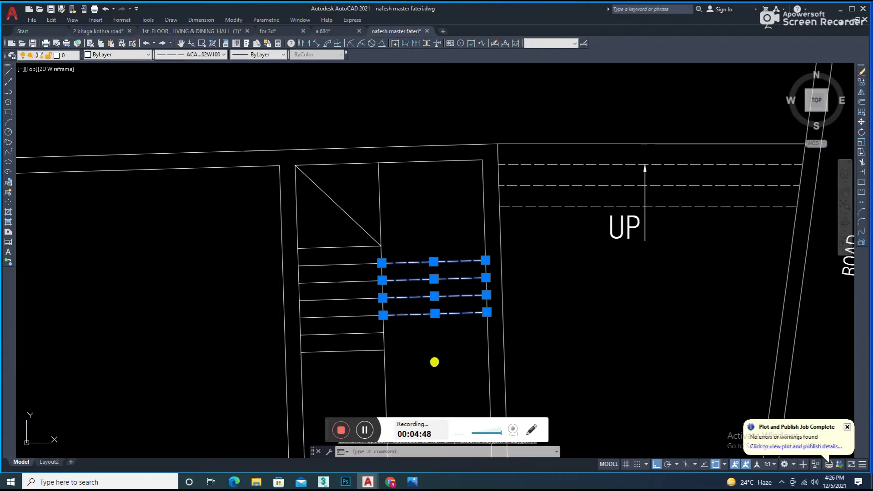
{"action": "type", "text": "m"}
{"action": "key", "text": "Return"}
{"action": "left_click", "coordinate": [441, 305]}
{"action": "left_click", "coordinate": [440, 329]}
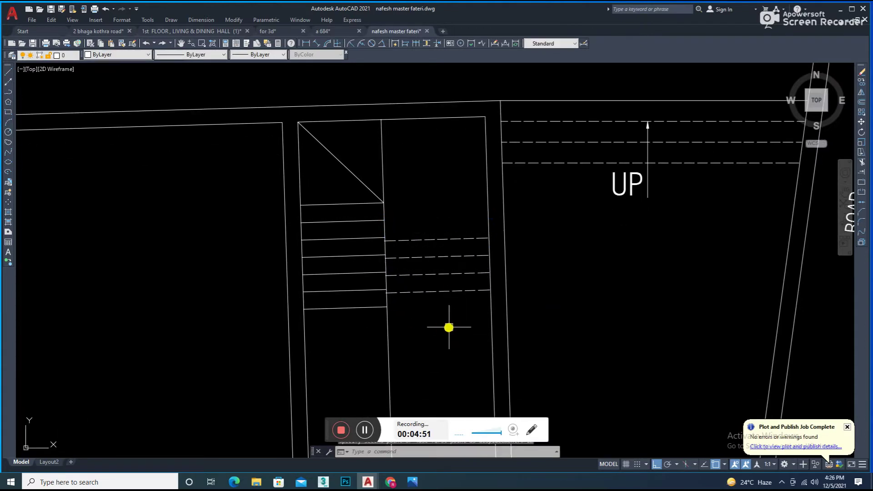
{"action": "middle_click_drag", "start_coordinate": [449, 327], "coordinate": [511, 328]}
- Crossing-select the dashed treads and move them down one tread step again
{"action": "left_click", "coordinate": [540, 249]}
{"action": "left_click", "coordinate": [505, 345]}
{"action": "type", "text": "m"}
{"action": "key", "text": "Return"}
{"action": "left_click", "coordinate": [478, 261]}
{"action": "left_click", "coordinate": [478, 277]}
{"action": "left_click", "coordinate": [550, 245]}
{"action": "left_click", "coordinate": [522, 312]}
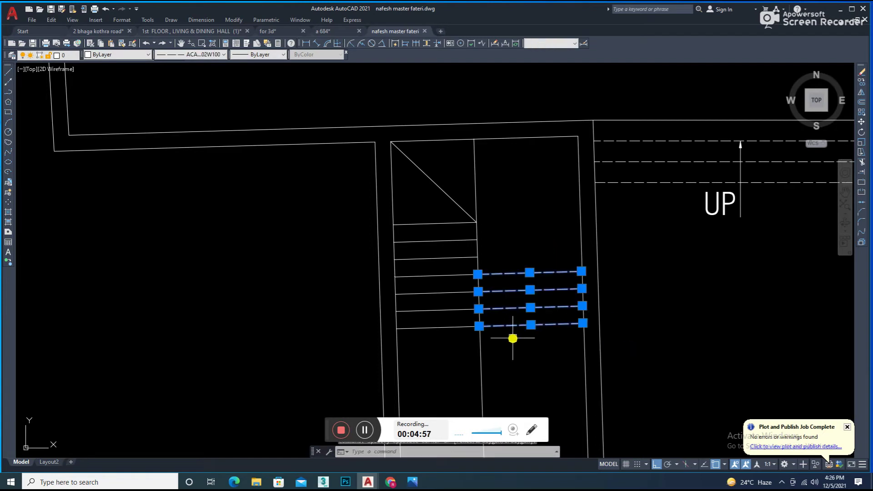
{"action": "type", "text": "m"}
{"action": "key", "text": "Return"}
{"action": "left_click", "coordinate": [481, 273]}
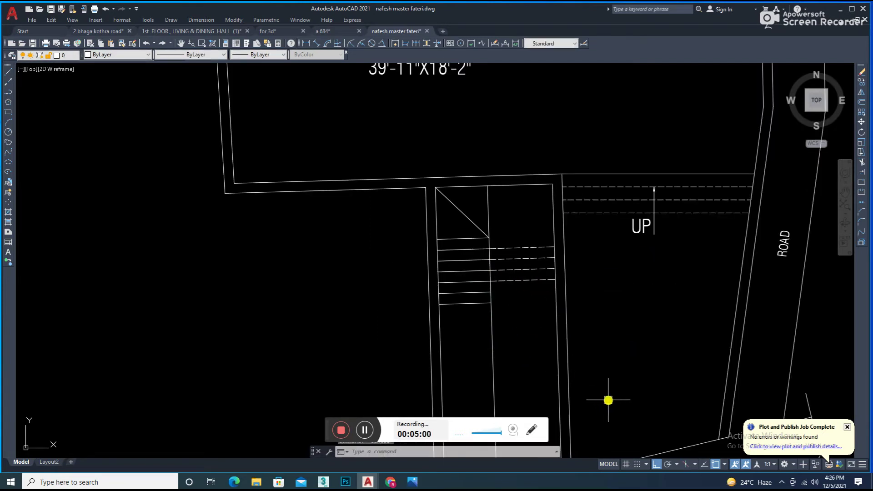
- Pan the view to the hall and road and start offsetting a stair line
{"action": "mouse_move", "coordinate": [601, 254]}
{"action": "middle_mouse_down"}
{"action": "mouse_move", "coordinate": [572, 282]}
{"action": "mouse_move", "coordinate": [550, 261]}
{"action": "middle_mouse_up"}
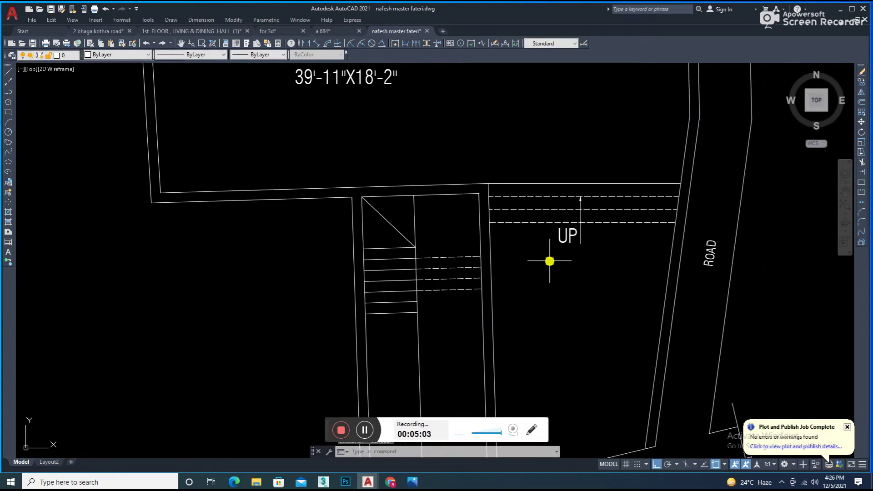
{"action": "scroll", "coordinate": [532, 275], "scroll_direction": "down", "scroll_amount": 2}
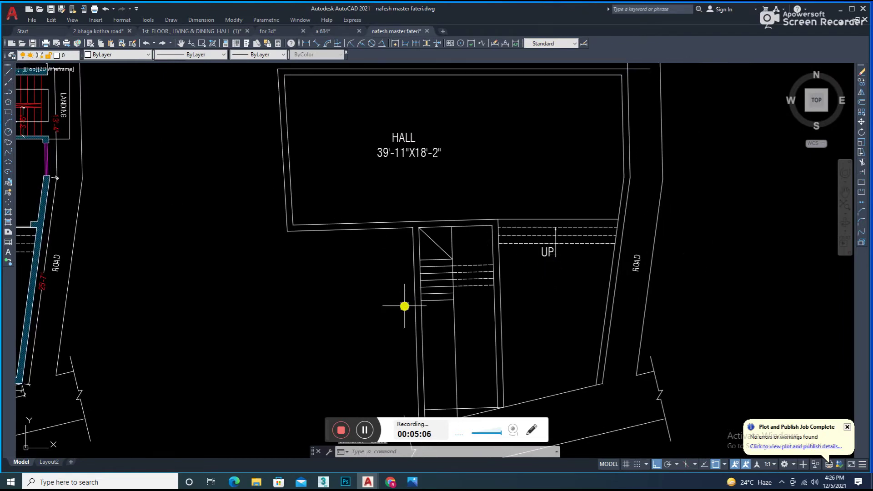
{"action": "scroll", "coordinate": [403, 306], "scroll_direction": "up", "scroll_amount": 1}
{"action": "type", "text": "o"}
{"action": "key", "text": "Return"}
{"action": "scroll", "coordinate": [436, 255], "scroll_direction": "up", "scroll_amount": 1}
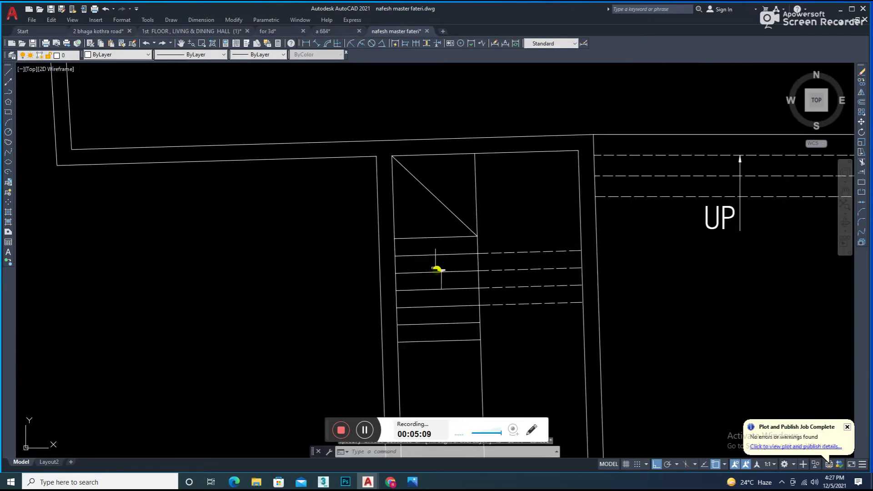
- Offset a stair line downward to begin the lower run of treads
{"action": "middle_click_drag", "start_coordinate": [438, 335], "coordinate": [419, 273]}
{"action": "key", "text": "Return"}
{"action": "left_click", "coordinate": [428, 302]}
{"action": "left_click", "coordinate": [431, 361]}
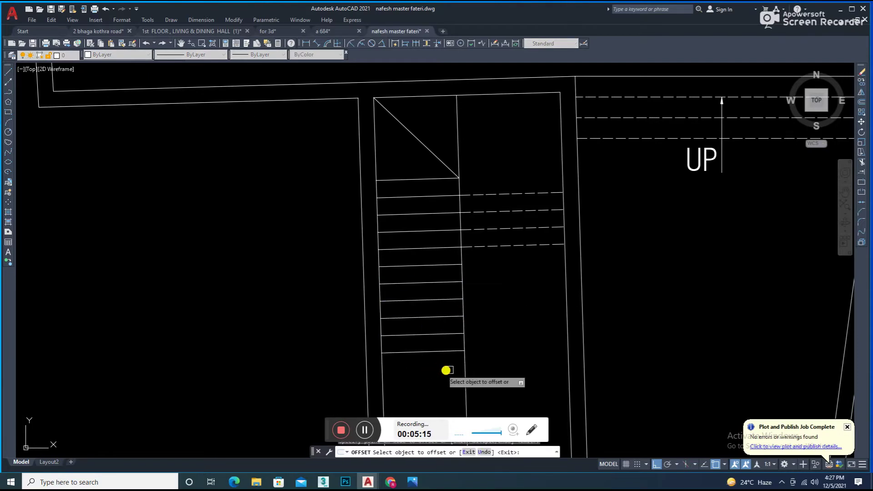
{"action": "middle_click_drag", "start_coordinate": [431, 369], "coordinate": [453, 313]}
{"action": "key", "text": "Escape"}
- Trim away the lower part of the stair's right line
{"action": "type", "text": "tr"}
{"action": "key", "text": "Return"}
{"action": "left_click", "coordinate": [441, 294]}
{"action": "key", "text": "Escape"}
- Fillet the stair's right vertical line to the bottom tread
{"action": "key", "text": "f"}
{"action": "key", "text": "Return"}
{"action": "scroll", "coordinate": [455, 280], "scroll_direction": "up", "scroll_amount": 3}
{"action": "left_click", "coordinate": [425, 275]}
{"action": "left_click", "coordinate": [437, 251]}
{"action": "scroll", "coordinate": [433, 122], "scroll_direction": "down", "scroll_amount": 5}
- Extend the bottom tread to the right wall
{"action": "left_click", "coordinate": [316, 42]}
{"action": "scroll", "coordinate": [431, 236], "scroll_direction": "up", "scroll_amount": 3}
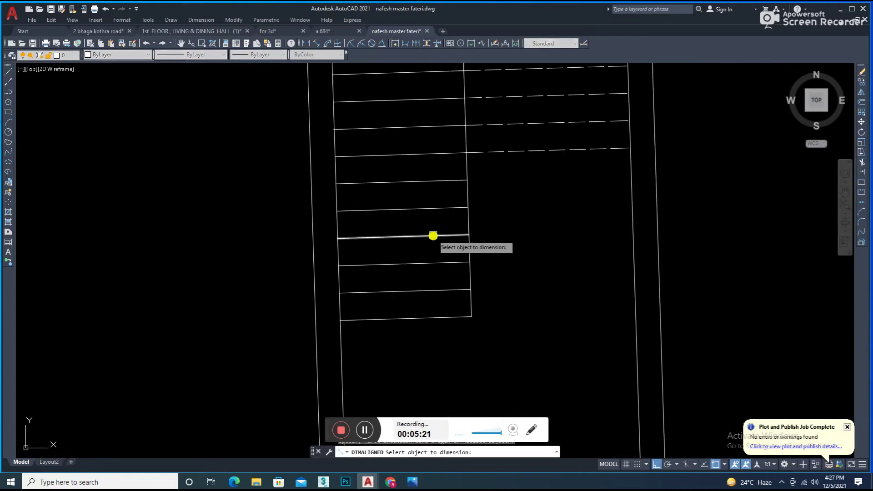
{"action": "key", "text": "Escape"}
{"action": "scroll", "coordinate": [482, 225], "scroll_direction": "down", "scroll_amount": 3}
{"action": "type", "text": "ex"}
{"action": "key", "text": "Return"}
{"action": "left_click", "coordinate": [435, 275]}
{"action": "key", "text": "Escape"}
- Trim the right wall lines below the cross line
{"action": "type", "text": "o"}
{"action": "key", "text": "Return"}
{"action": "key", "text": "Escape"}
{"action": "type", "text": "tr"}
{"action": "key", "text": "Return"}
{"action": "left_click", "coordinate": [531, 353]}
{"action": "key", "text": "Escape"}
- Select the five lower tread lines with a crossing window
{"action": "middle_click_drag", "start_coordinate": [495, 337], "coordinate": [436, 260]}
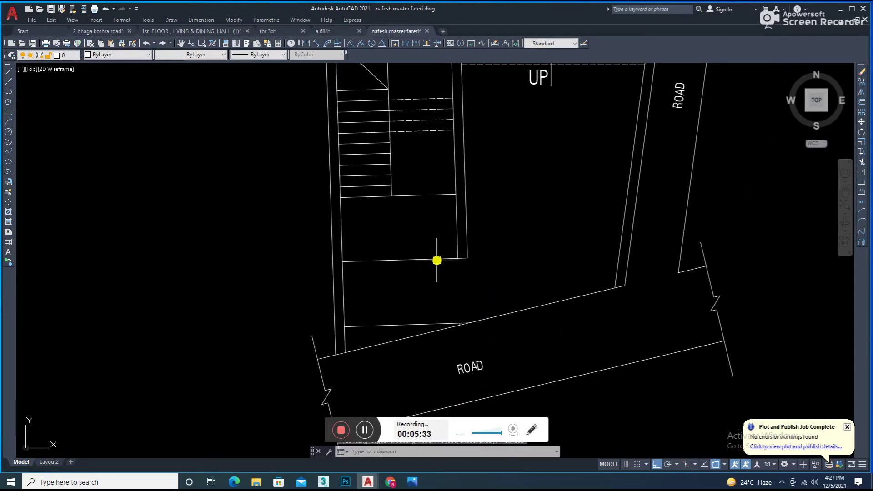
{"action": "scroll", "coordinate": [503, 351], "scroll_direction": "down", "scroll_amount": 5}
{"action": "scroll", "coordinate": [519, 277], "scroll_direction": "up", "scroll_amount": 5}
{"action": "scroll", "coordinate": [465, 285], "scroll_direction": "up", "scroll_amount": 1}
{"action": "scroll", "coordinate": [407, 286], "scroll_direction": "up", "scroll_amount": 1}
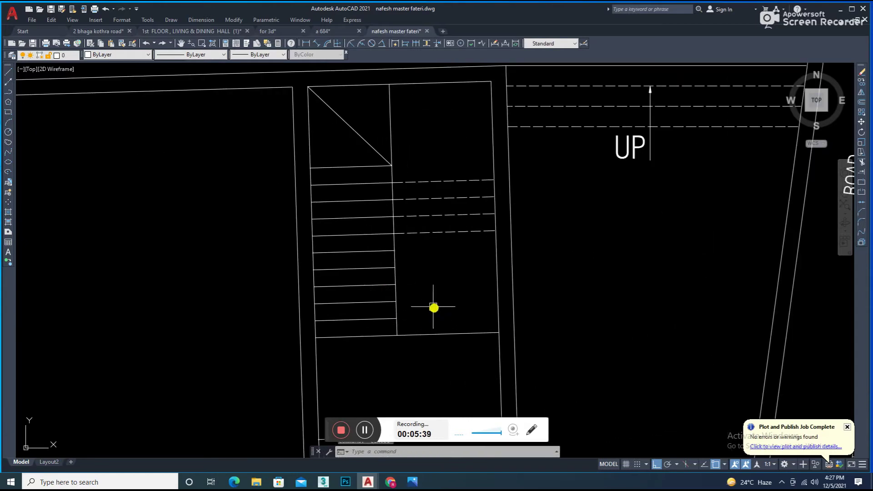
{"action": "scroll", "coordinate": [429, 269], "scroll_direction": "up", "scroll_amount": 2}
{"action": "left_click", "coordinate": [391, 243]}
{"action": "left_click", "coordinate": [341, 381]}
{"action": "middle_click_drag", "start_coordinate": [375, 364], "coordinate": [375, 306]}
{"action": "scroll", "coordinate": [395, 309], "scroll_direction": "down", "scroll_amount": 2}
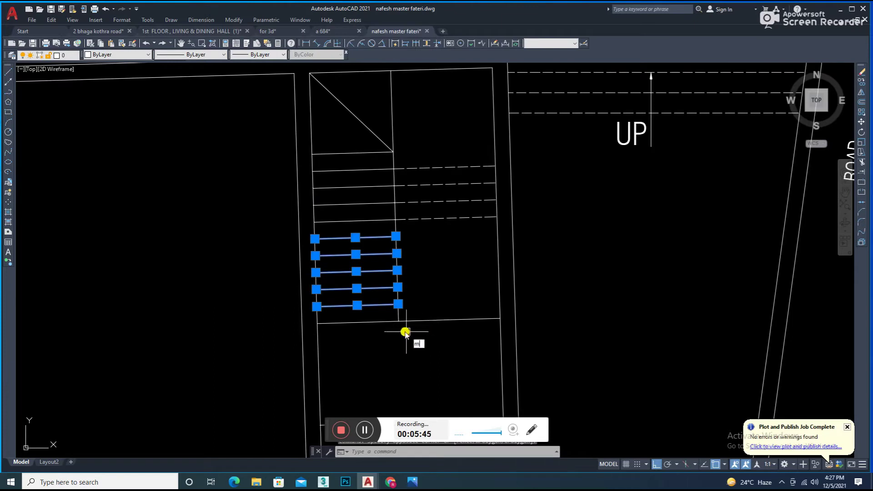
- Mirror the five left tread segments across the stringer, keeping the originals
{"action": "type", "text": "i"}
{"action": "key", "text": "Return"}
{"action": "left_click", "coordinate": [401, 324]}
{"action": "key", "text": "Escape"}
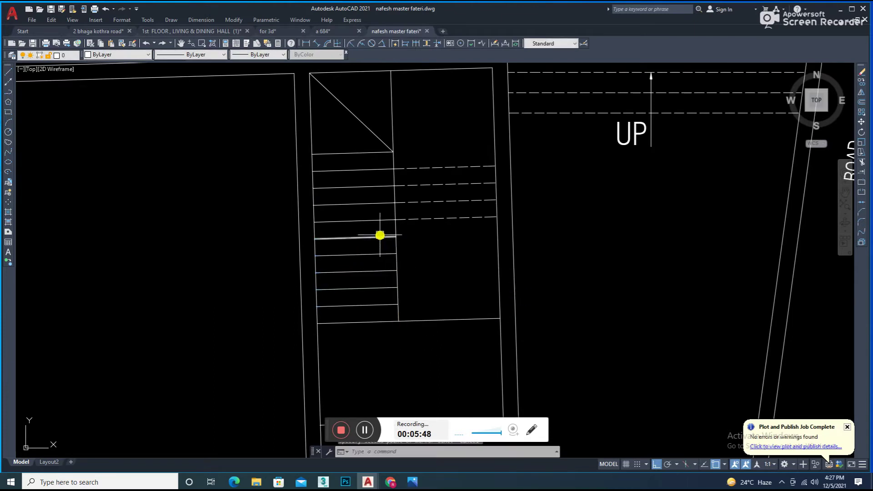
{"action": "left_click", "coordinate": [377, 234]}
{"action": "type", "text": "mi"}
{"action": "key", "text": "Return"}
{"action": "left_click", "coordinate": [399, 321]}
{"action": "left_click", "coordinate": [402, 246]}
{"action": "key", "text": "Return"}
- Move the mirrored right-hand treads into line with the left treads
{"action": "left_click", "coordinate": [496, 302]}
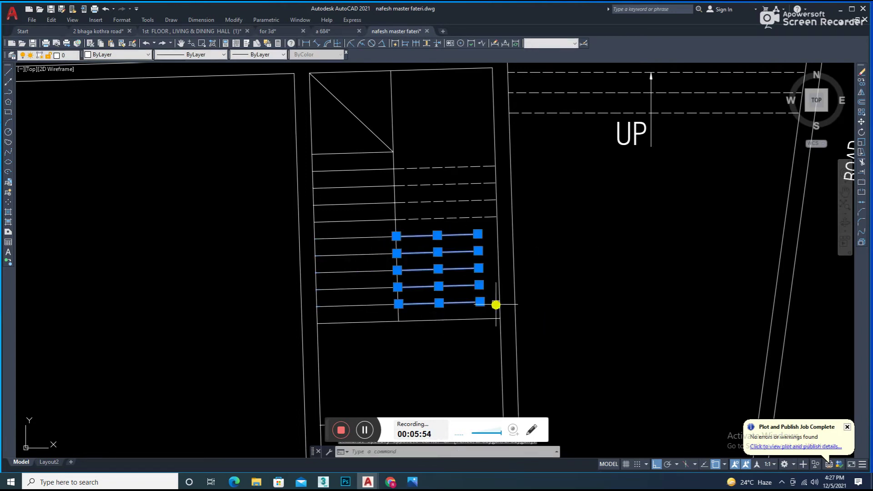
{"action": "type", "text": "m"}
{"action": "key", "text": "Return"}
{"action": "left_click", "coordinate": [489, 300]}
- Extend three of the right-hand treads to the right stringer
{"action": "type", "text": "ex"}
{"action": "key", "text": "Return"}
{"action": "left_click", "coordinate": [455, 303]}
{"action": "left_click", "coordinate": [470, 252]}
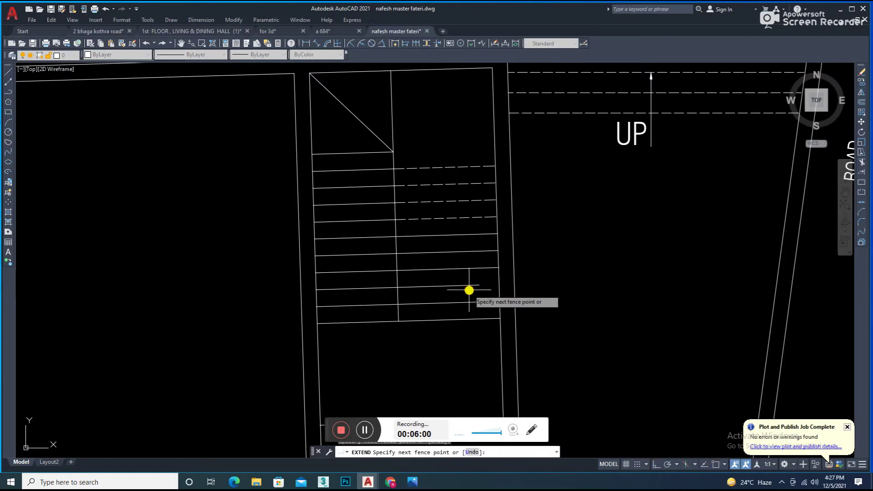
{"action": "left_click", "coordinate": [468, 286]}
{"action": "key", "text": "Return"}
{"action": "type", "text": "o"}
{"action": "key", "text": "Return"}
{"action": "key", "text": "Escape"}
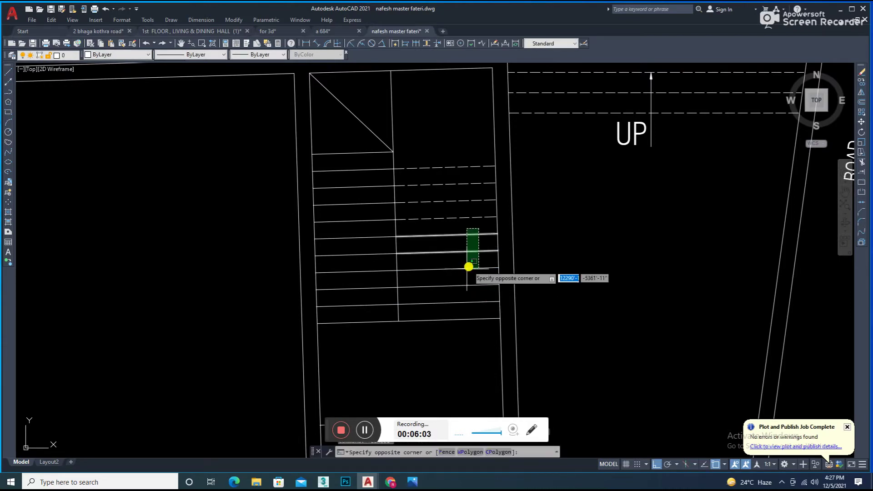
{"action": "scroll", "coordinate": [509, 298], "scroll_direction": "down", "scroll_amount": 2}
{"action": "scroll", "coordinate": [510, 271], "scroll_direction": "down", "scroll_amount": 2}
{"action": "scroll", "coordinate": [510, 271], "scroll_direction": "up", "scroll_amount": 2}
- Make all the staircase lines red
{"action": "left_click", "coordinate": [449, 179]}
{"action": "left_click", "coordinate": [437, 335]}
{"action": "left_click", "coordinate": [138, 54]}
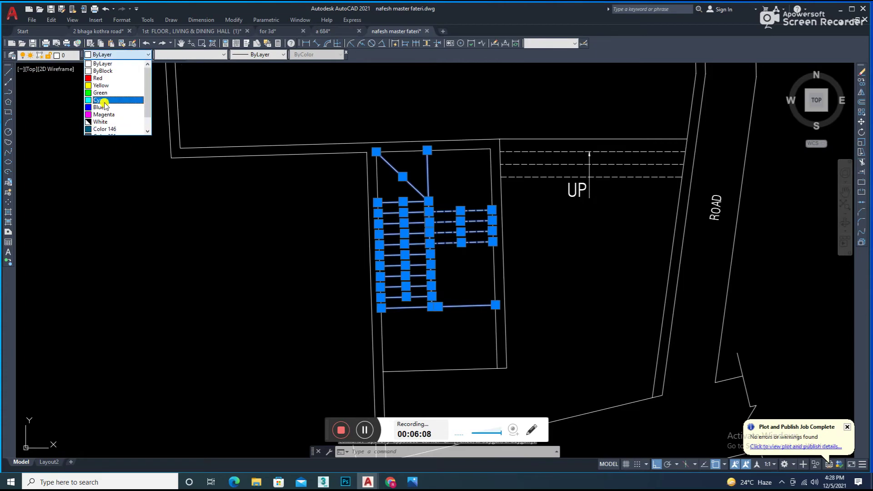
{"action": "left_click", "coordinate": [114, 79]}
{"action": "key", "text": "Escape"}
{"action": "scroll", "coordinate": [468, 230], "scroll_direction": "up", "scroll_amount": 1}
{"action": "scroll", "coordinate": [596, 173], "scroll_direction": "up", "scroll_amount": 3}
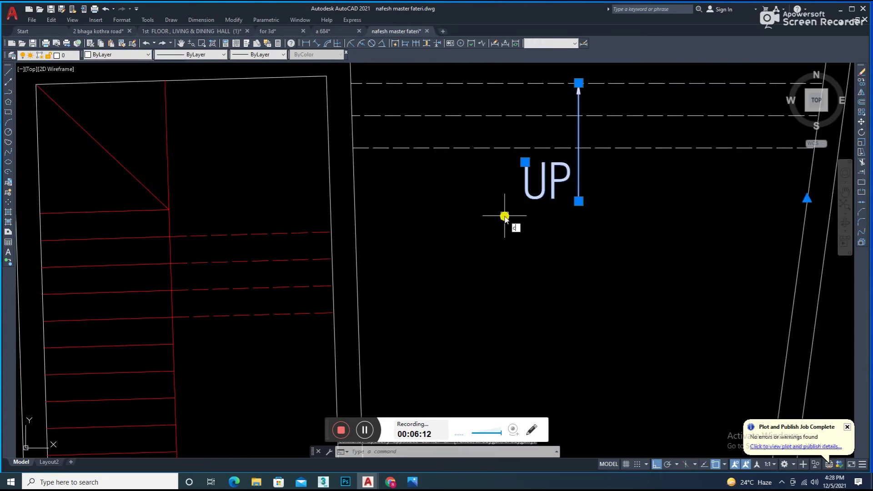
- Copy the UP label and arrow into the staircase's right flight
{"action": "type", "text": "co"}
{"action": "key", "text": "Return"}
{"action": "left_click", "coordinate": [553, 183]}
{"action": "middle_click_drag", "start_coordinate": [553, 183], "coordinate": [721, 118]}
{"action": "left_click", "coordinate": [399, 294]}
{"action": "key", "text": "Escape"}
- Shorten the copied arrow
{"action": "left_click", "coordinate": [440, 283]}
{"action": "left_click", "coordinate": [422, 316]}
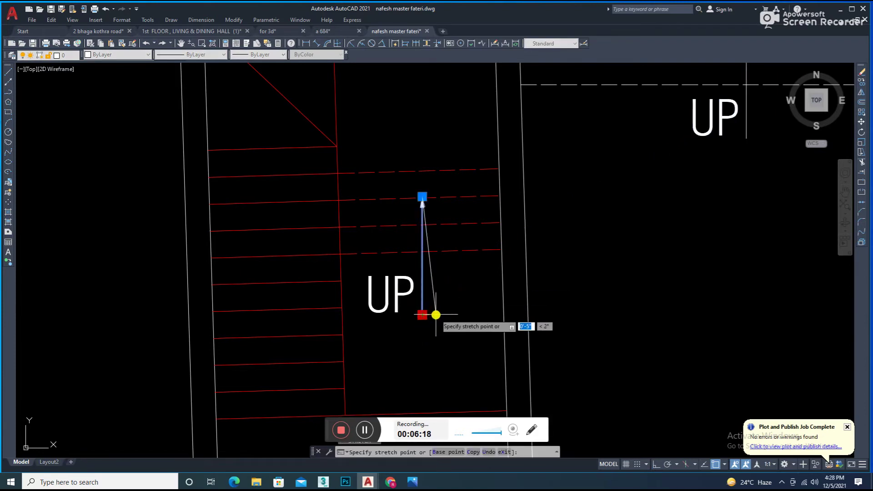
{"action": "left_click", "coordinate": [426, 319]}
{"action": "scroll", "coordinate": [425, 318], "scroll_direction": "up", "scroll_amount": 3}
{"action": "scroll", "coordinate": [402, 282], "scroll_direction": "down", "scroll_amount": 3}
- Scale the copied UP text down to a smaller size
{"action": "left_click", "coordinate": [386, 330]}
{"action": "type", "text": "sc"}
{"action": "key", "text": "Return"}
{"action": "left_click", "coordinate": [387, 313]}
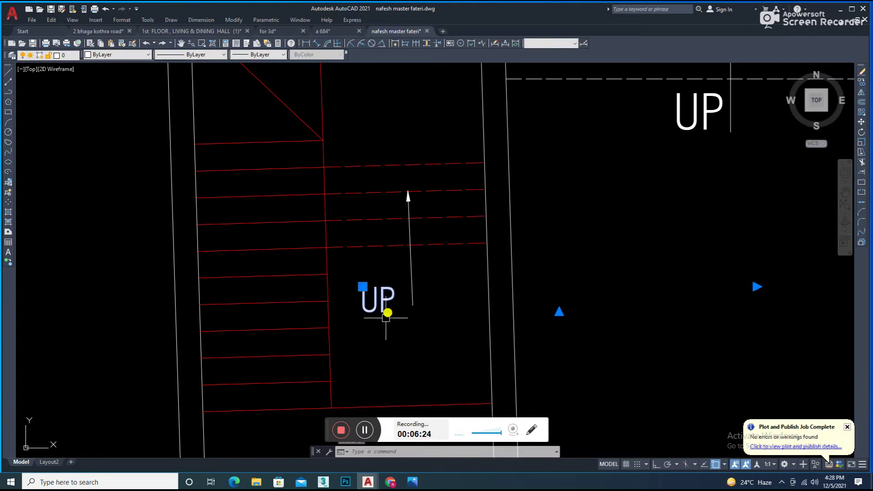
- Stretch the arrow's end beside the UP label, then begin a leader on the upper stair
{"action": "left_click", "coordinate": [411, 304]}
{"action": "scroll", "coordinate": [412, 304], "scroll_direction": "up", "scroll_amount": 2}
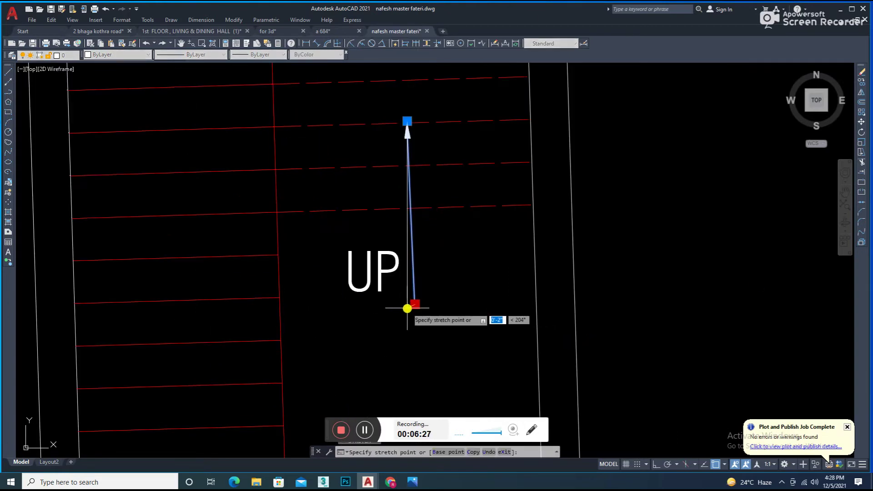
{"action": "left_click", "coordinate": [407, 308]}
{"action": "scroll", "coordinate": [444, 319], "scroll_direction": "down", "scroll_amount": 4}
{"action": "type", "text": "le"}
{"action": "key", "text": "Return"}
{"action": "left_click", "coordinate": [332, 370]}
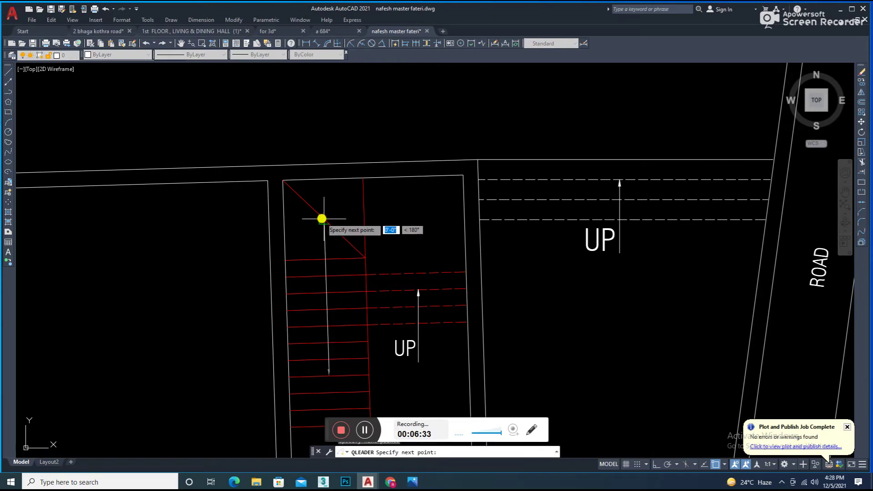
- Finish the leader with a short horizontal run and place an UP copy at its end
{"action": "left_click", "coordinate": [380, 220]}
{"action": "key", "text": "Escape"}
{"action": "left_click", "coordinate": [405, 359]}
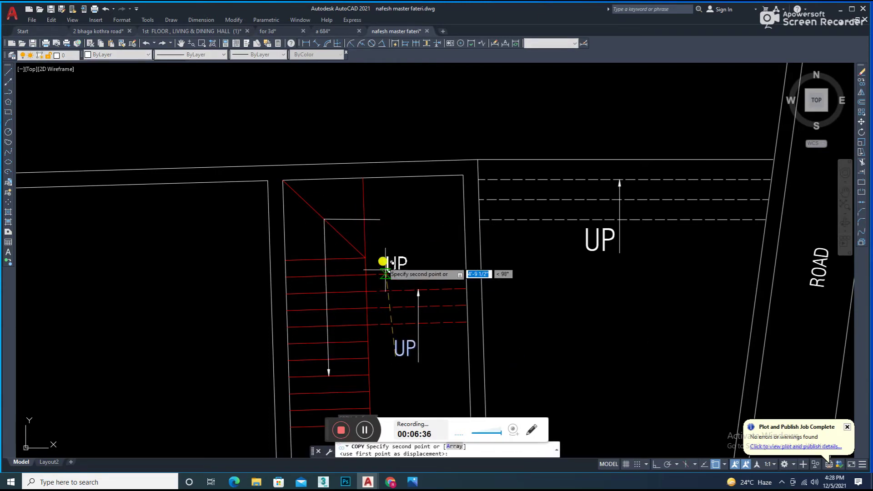
{"action": "scroll", "coordinate": [384, 259], "scroll_direction": "up", "scroll_amount": 2}
- Adjust the leader's end point to sit beside the UP label
{"action": "left_click", "coordinate": [377, 230]}
{"action": "scroll", "coordinate": [376, 230], "scroll_direction": "up", "scroll_amount": 2}
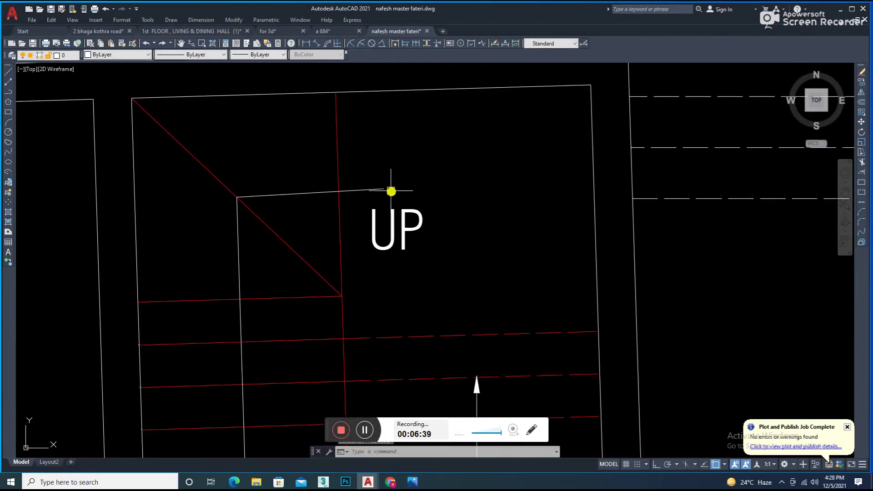
{"action": "left_click", "coordinate": [391, 191]}
{"action": "scroll", "coordinate": [384, 193], "scroll_direction": "up", "scroll_amount": 2}
{"action": "scroll", "coordinate": [378, 157], "scroll_direction": "up", "scroll_amount": 2}
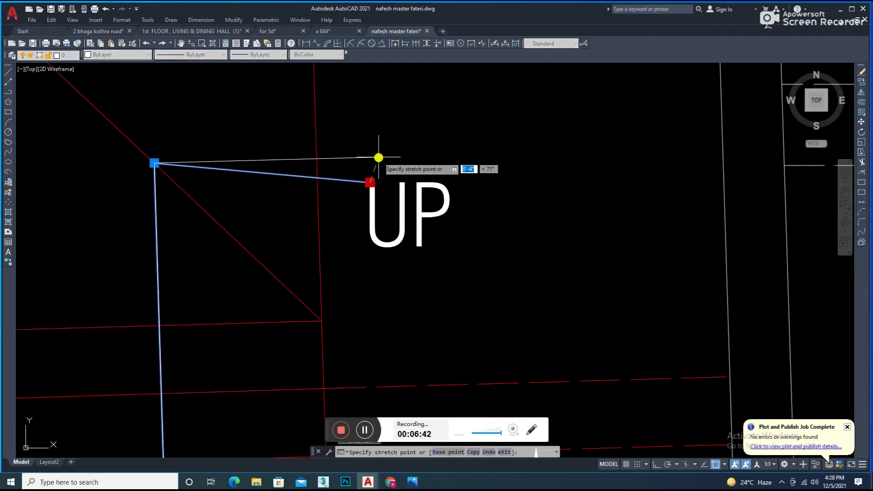
{"action": "scroll", "coordinate": [382, 151], "scroll_direction": "down", "scroll_amount": 3}
{"action": "scroll", "coordinate": [401, 168], "scroll_direction": "up", "scroll_amount": 3}
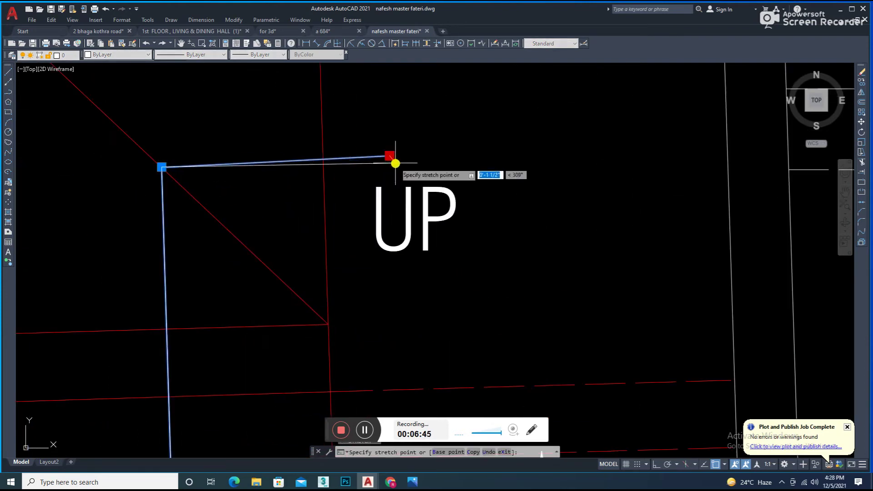
{"action": "left_click", "coordinate": [394, 162]}
{"action": "scroll", "coordinate": [416, 180], "scroll_direction": "down", "scroll_amount": 2}
- Shrink the new UP label to fit the landing
{"action": "type", "text": "c"}
{"action": "key", "text": "Return"}
{"action": "left_click", "coordinate": [421, 225]}
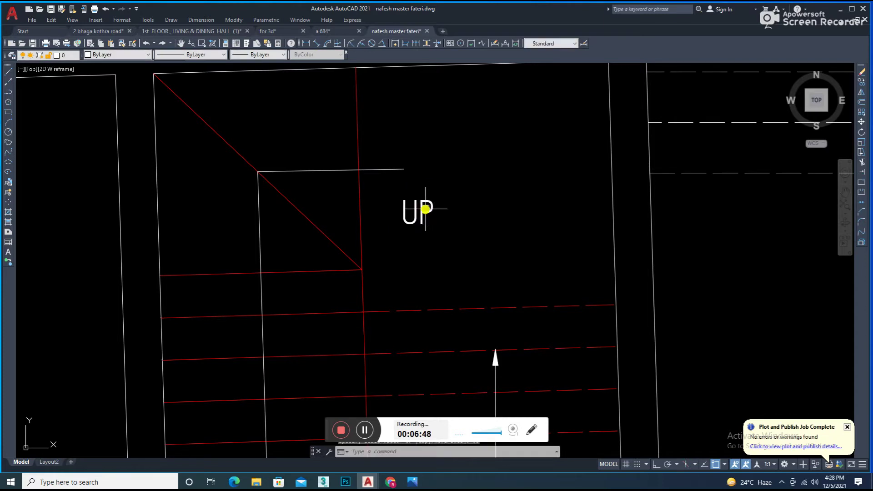
{"action": "left_click", "coordinate": [386, 244]}
{"action": "scroll", "coordinate": [451, 170], "scroll_direction": "down", "scroll_amount": 3}
{"action": "scroll", "coordinate": [423, 213], "scroll_direction": "down", "scroll_amount": 2}
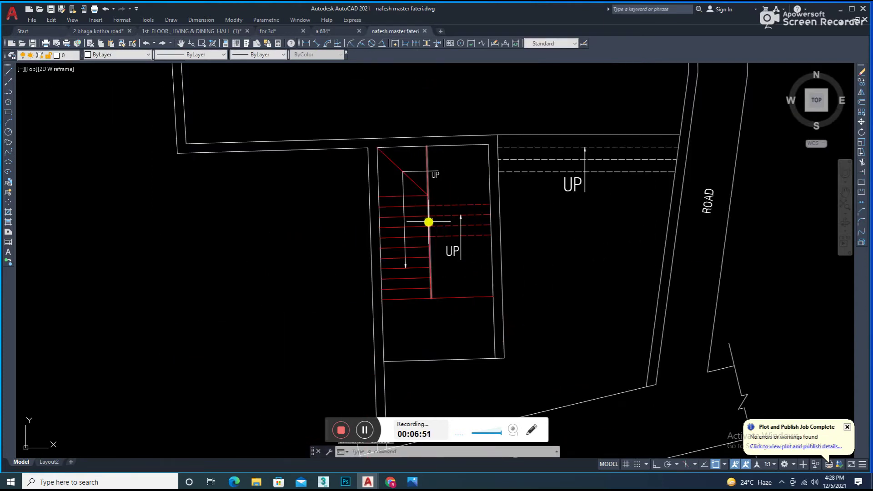
- Add a 4' aligned dimension across the left flight
{"action": "left_click", "coordinate": [323, 41]}
{"action": "scroll", "coordinate": [420, 282], "scroll_direction": "up", "scroll_amount": 2}
{"action": "left_click", "coordinate": [419, 235]}
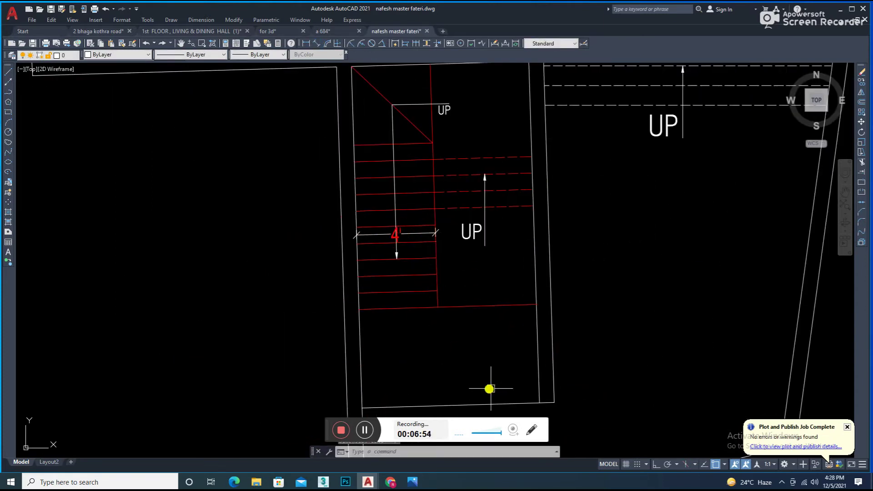
{"action": "middle_click_drag", "start_coordinate": [537, 393], "coordinate": [520, 325]}
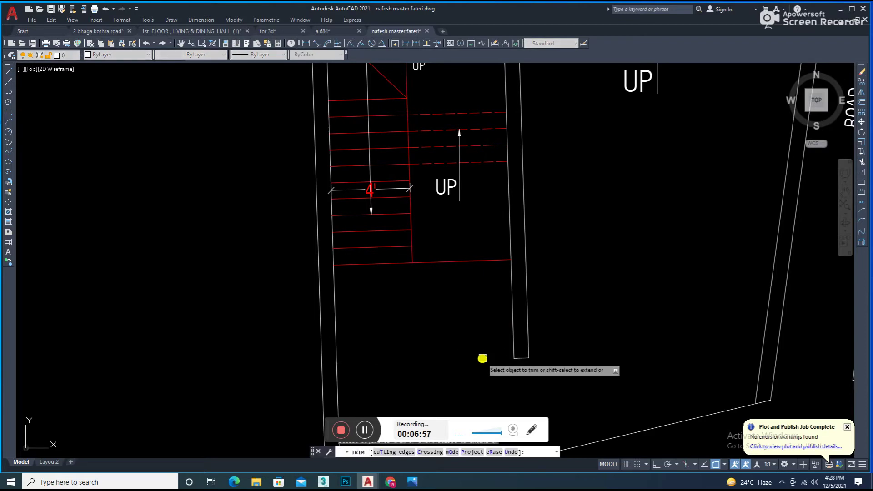
- Draw a line across the stair bottom and match it to the red stair colour
{"action": "left_click", "coordinate": [512, 358]}
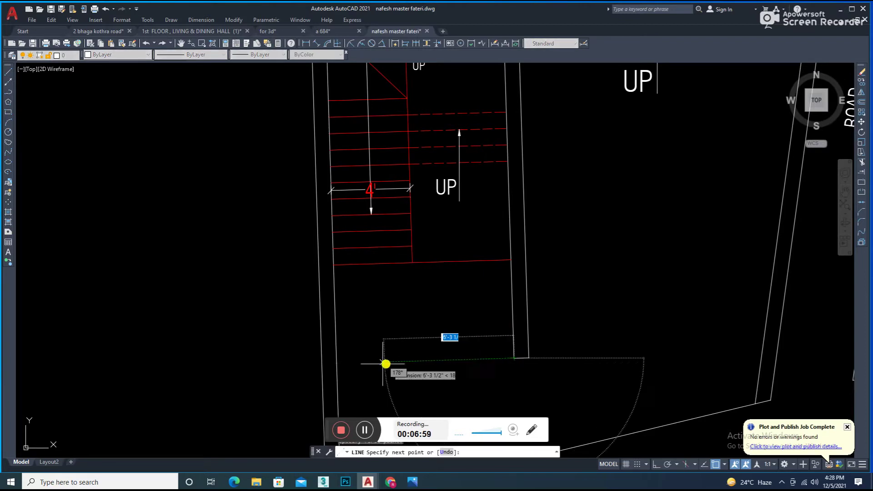
{"action": "left_click", "coordinate": [338, 365]}
{"action": "key", "text": "Return"}
{"action": "left_click", "coordinate": [491, 262]}
{"action": "type", "text": "ma"}
{"action": "key", "text": "Return"}
{"action": "left_click", "coordinate": [468, 358]}
{"action": "key", "text": "Return"}
- Offset a wall line below, then trim away the offset copy and the inner wall piece
{"action": "type", "text": "o"}
{"action": "key", "text": "Return"}
{"action": "key", "text": "Return"}
{"action": "left_click", "coordinate": [478, 262]}
{"action": "left_click", "coordinate": [497, 279]}
{"action": "type", "text": "ex"}
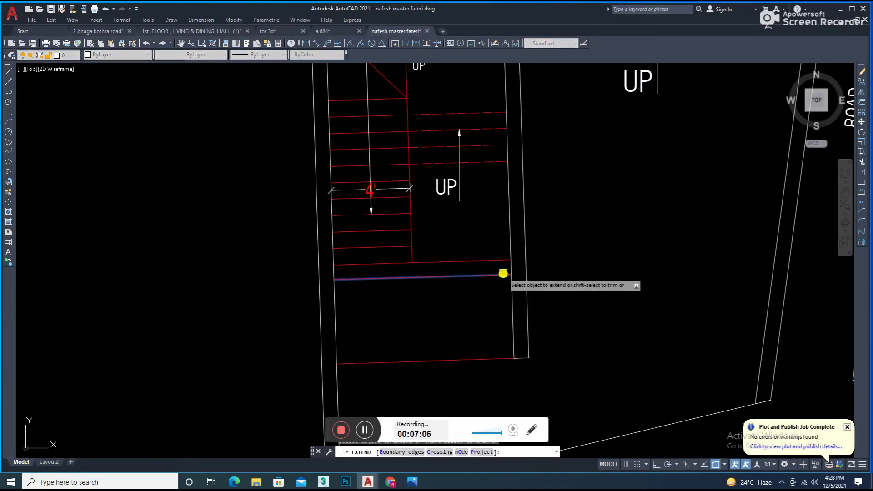
{"action": "scroll", "coordinate": [503, 277], "scroll_direction": "up", "scroll_amount": 2}
{"action": "scroll", "coordinate": [503, 278], "scroll_direction": "down", "scroll_amount": 2}
{"action": "type", "text": "tr"}
{"action": "key", "text": "Return"}
{"action": "left_click", "coordinate": [493, 275]}
{"action": "left_click", "coordinate": [511, 298]}
- Fillet the red bottom line to the right wall, then undo the extension
{"action": "key", "text": "Return"}
{"action": "type", "text": "f"}
{"action": "key", "text": "Return"}
{"action": "left_click", "coordinate": [500, 355]}
{"action": "left_click", "coordinate": [530, 323]}
{"action": "key", "text": "ctrl+z"}
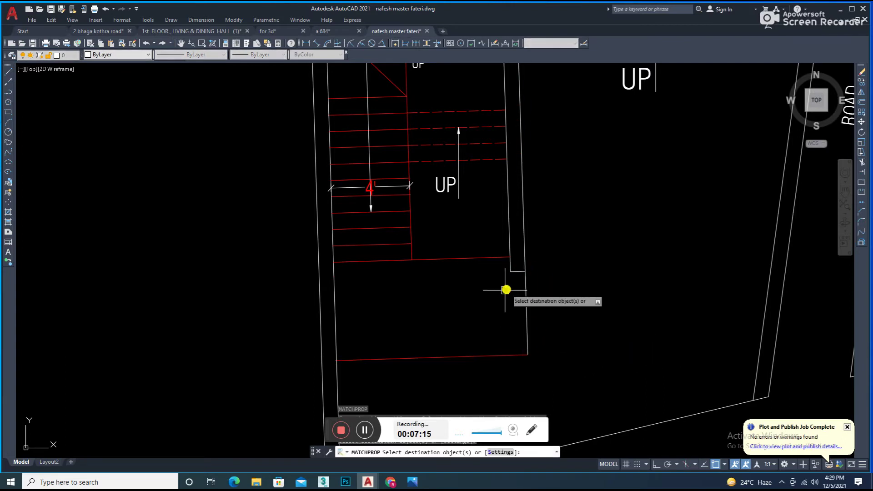
- Draw a segment from the right wall's end to the red line's corner and make it red
{"action": "left_click", "coordinate": [526, 272]}
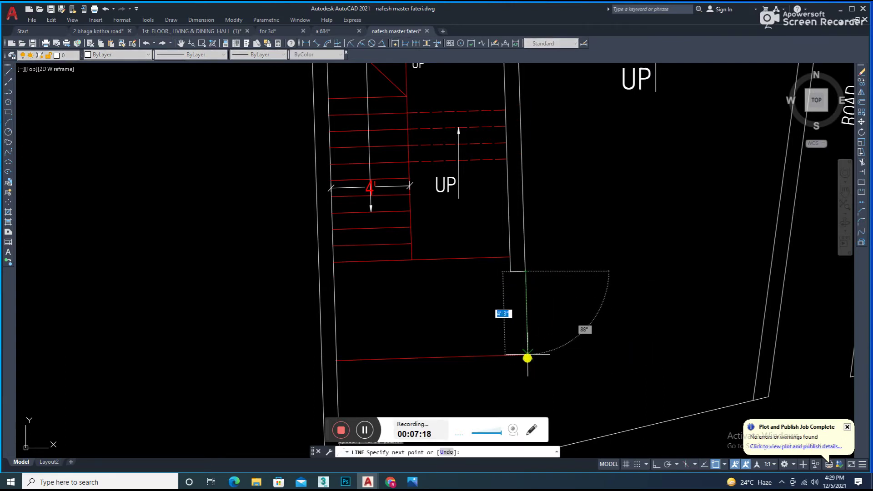
{"action": "left_click", "coordinate": [527, 355]}
{"action": "key", "text": "Return"}
{"action": "scroll", "coordinate": [574, 359], "scroll_direction": "up", "scroll_amount": 2}
{"action": "scroll", "coordinate": [564, 353], "scroll_direction": "down", "scroll_amount": 1}
{"action": "type", "text": "ma"}
{"action": "key", "text": "Return"}
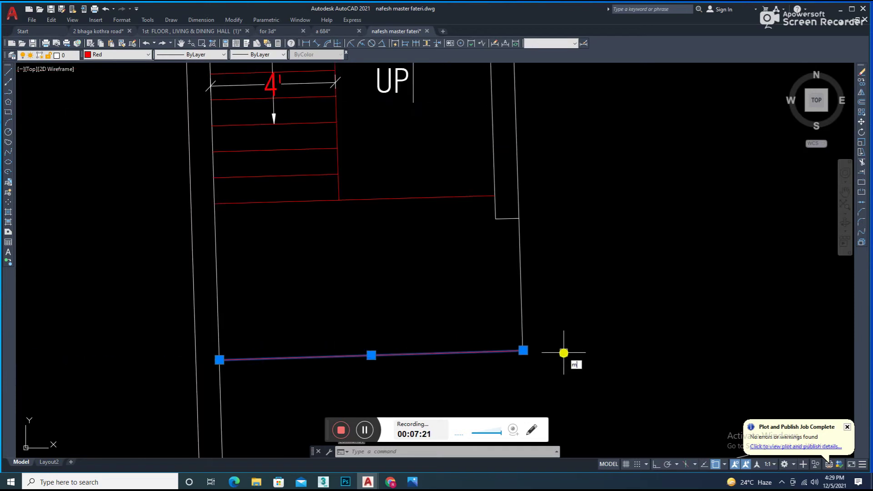
{"action": "left_click", "coordinate": [520, 295]}
{"action": "scroll", "coordinate": [561, 337], "scroll_direction": "down", "scroll_amount": 3}
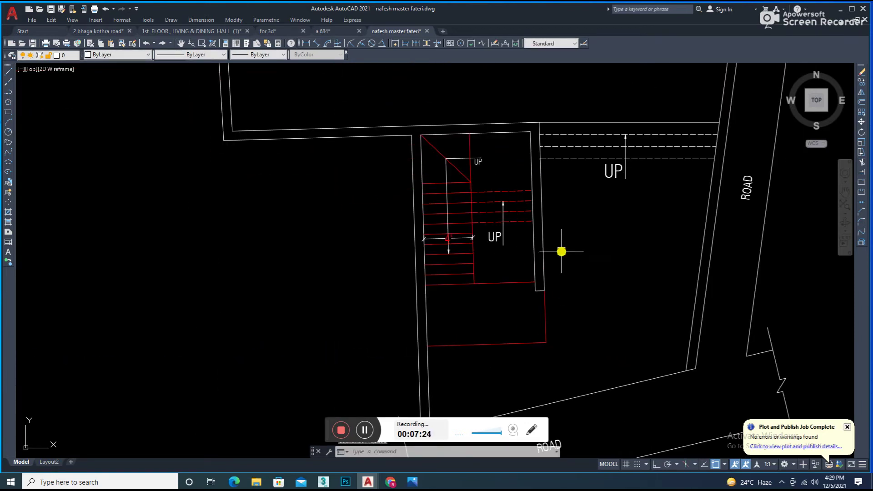
- Move the dashed stair lines and UP label to a new position
{"action": "middle_click_drag", "start_coordinate": [561, 251], "coordinate": [547, 308]}
{"action": "left_click_drag", "start_coordinate": [628, 144], "coordinate": [577, 244]}
{"action": "type", "text": "m"}
{"action": "key", "text": "Return"}
{"action": "left_click", "coordinate": [528, 178]}
- Move the right-hand dashed stair lines down beside the stair treads
{"action": "type", "text": "ex"}
{"action": "key", "text": "Return"}
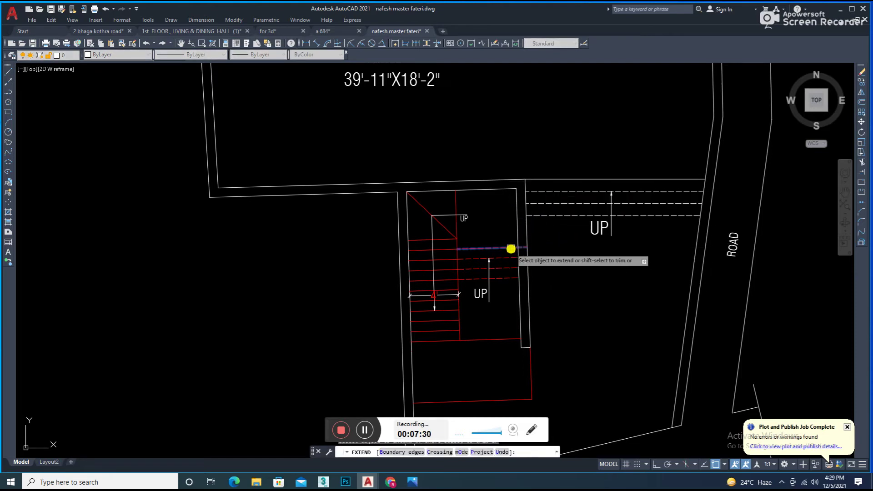
{"action": "key", "text": "Escape"}
{"action": "left_click_drag", "start_coordinate": [650, 135], "coordinate": [568, 246]}
{"action": "type", "text": "m"}
{"action": "key", "text": "Return"}
{"action": "left_click", "coordinate": [529, 179]}
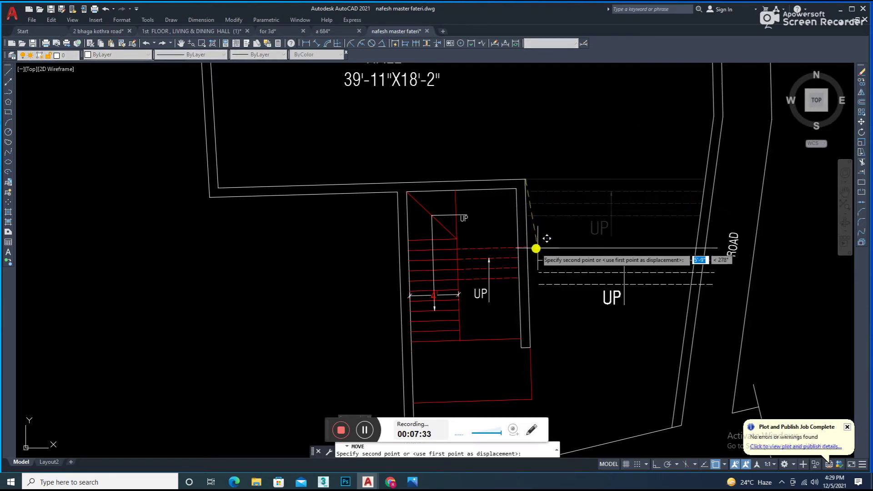
{"action": "left_click", "coordinate": [537, 248]}
{"action": "scroll", "coordinate": [620, 255], "scroll_direction": "up", "scroll_amount": 2}
{"action": "scroll", "coordinate": [627, 306], "scroll_direction": "down", "scroll_amount": 2}
{"action": "scroll", "coordinate": [651, 280], "scroll_direction": "up", "scroll_amount": 5}
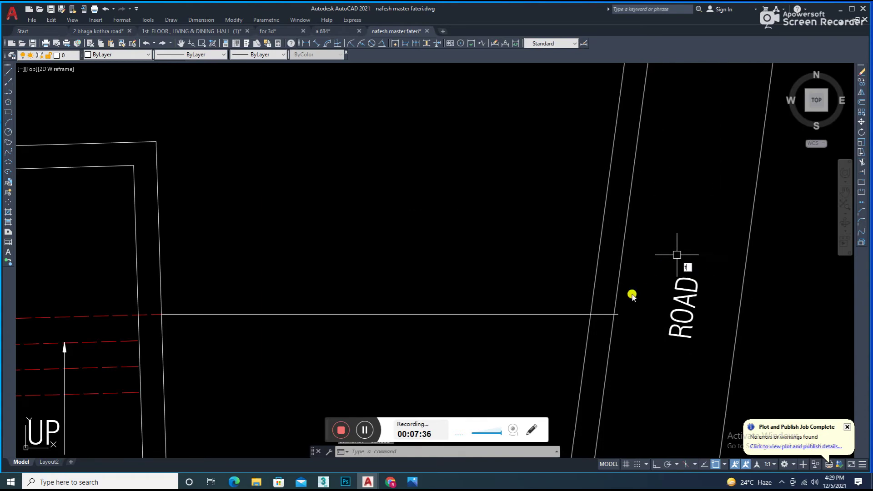
{"action": "scroll", "coordinate": [515, 249], "scroll_direction": "down", "scroll_amount": 3}
{"action": "scroll", "coordinate": [483, 286], "scroll_direction": "down", "scroll_amount": 2}
{"action": "middle_click_drag", "start_coordinate": [484, 287], "coordinate": [487, 297]}
- Copy the top wall line so it runs from the staircase to the road
{"action": "key", "text": "Return"}
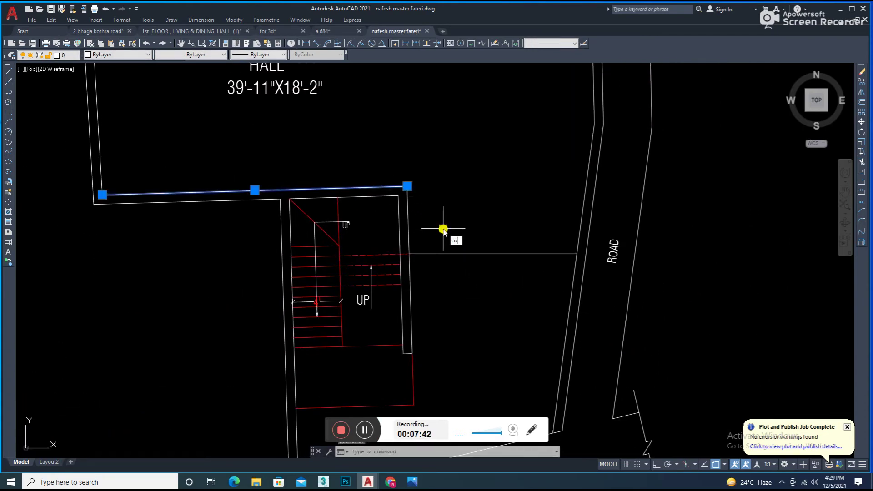
{"action": "type", "text": "o"}
{"action": "key", "text": "Return"}
{"action": "left_click", "coordinate": [103, 195]}
{"action": "left_click", "coordinate": [409, 254]}
{"action": "key", "text": "Escape"}
{"action": "scroll", "coordinate": [505, 258], "scroll_direction": "up", "scroll_amount": 3}
{"action": "scroll", "coordinate": [599, 261], "scroll_direction": "up", "scroll_amount": 4}
- Trim the new line where it passes the road edge
{"action": "type", "text": "tr"}
{"action": "key", "text": "Return"}
{"action": "left_click", "coordinate": [575, 256]}
{"action": "scroll", "coordinate": [623, 269], "scroll_direction": "down", "scroll_amount": 6}
{"action": "mouse_move", "coordinate": [606, 283]}
{"action": "middle_mouse_down"}
{"action": "mouse_move", "coordinate": [594, 291]}
{"action": "mouse_move", "coordinate": [586, 263]}
{"action": "middle_mouse_up"}
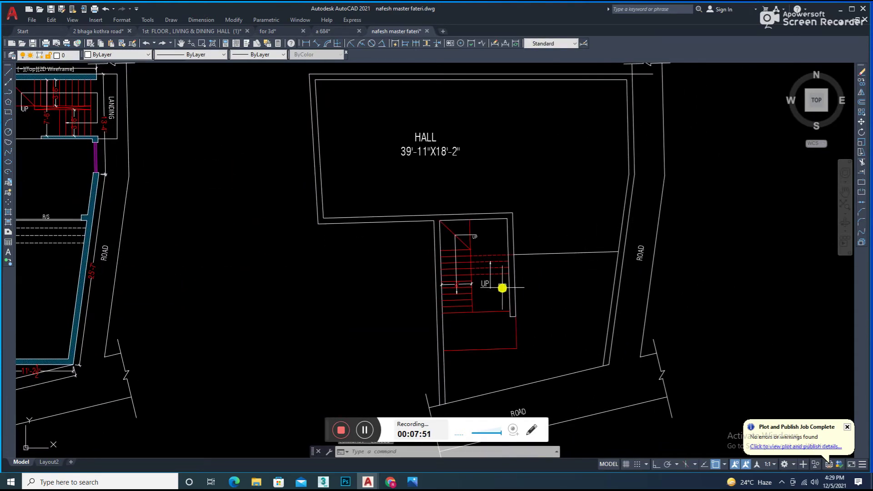
- Start a line inside the hall, cancel it, and reframe the staircase view
{"action": "type", "text": "l"}
{"action": "key", "text": "Return"}
{"action": "left_click", "coordinate": [375, 177]}
{"action": "middle_click_drag", "start_coordinate": [396, 316], "coordinate": [371, 230]}
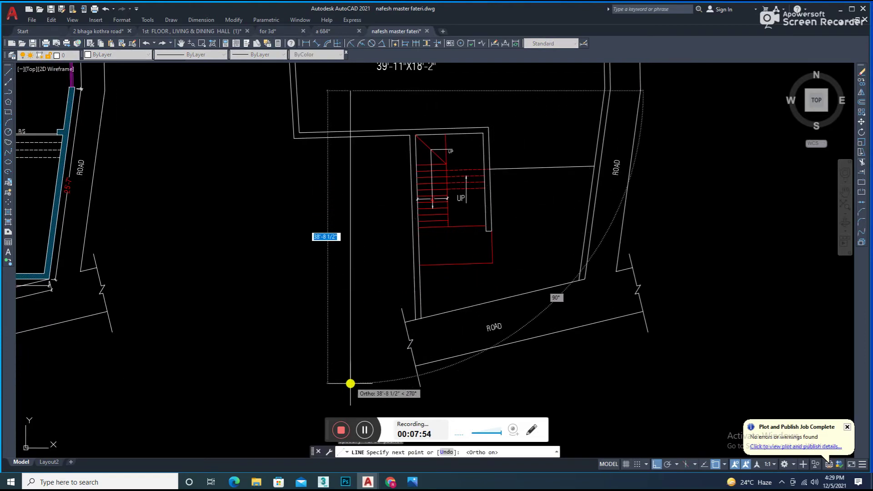
{"action": "scroll", "coordinate": [350, 384], "scroll_direction": "down", "scroll_amount": 2}
{"action": "scroll", "coordinate": [346, 351], "scroll_direction": "down", "scroll_amount": 1}
{"action": "key", "text": "Escape"}
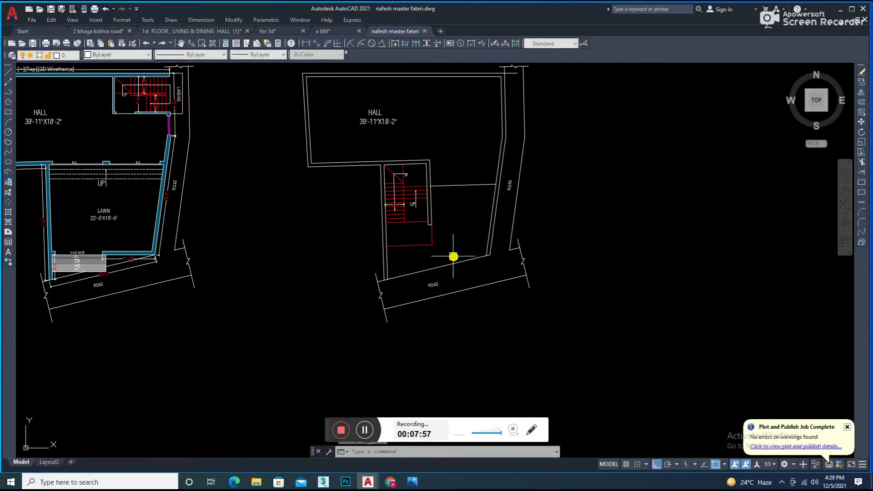
{"action": "scroll", "coordinate": [452, 195], "scroll_direction": "up", "scroll_amount": 4}
{"action": "middle_click_drag", "start_coordinate": [452, 194], "coordinate": [523, 247]}
{"action": "type", "text": "o"}
{"action": "key", "text": "Return"}
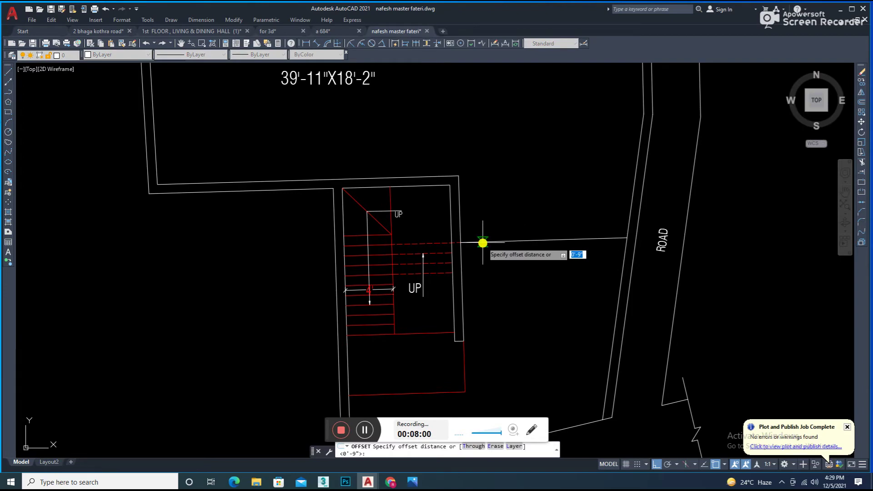
- Offset the passage line into three more parallel lines below it
{"action": "key", "text": "Return"}
{"action": "left_click", "coordinate": [488, 241]}
{"action": "left_click", "coordinate": [495, 261]}
{"action": "left_click", "coordinate": [496, 250]}
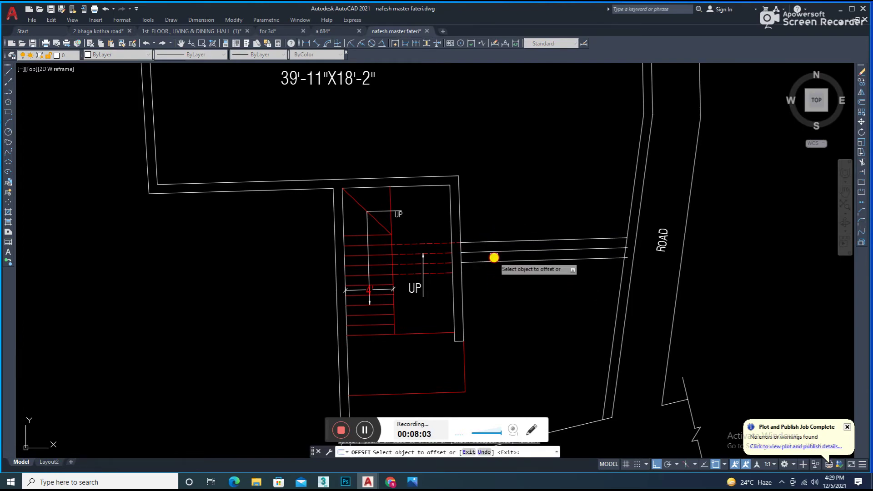
{"action": "left_click", "coordinate": [493, 261]}
{"action": "left_click", "coordinate": [495, 273]}
{"action": "scroll", "coordinate": [546, 270], "scroll_direction": "down", "scroll_amount": 2}
{"action": "key", "text": "Escape"}
- Set the four passage lines to the ACAD_ISO02W100 dashed linetype
{"action": "type", "text": "tr"}
{"action": "key", "text": "Return"}
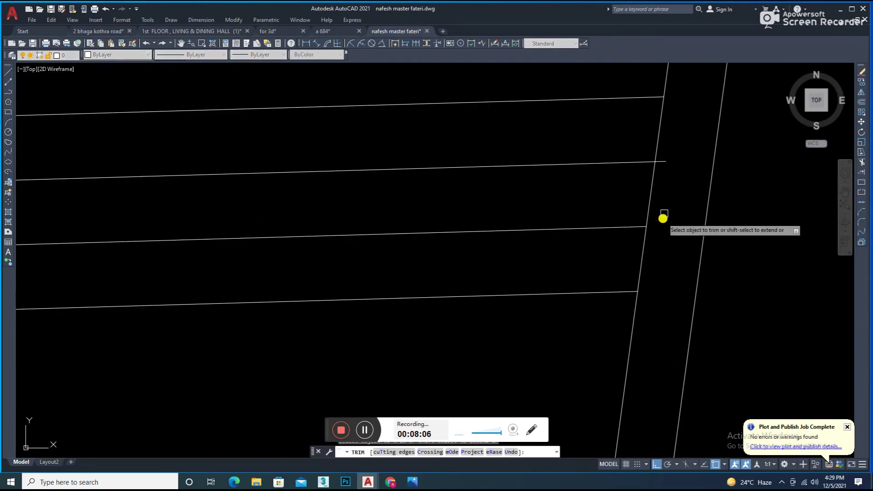
{"action": "key", "text": "Escape"}
{"action": "left_click", "coordinate": [546, 162]}
{"action": "left_click", "coordinate": [505, 273]}
{"action": "left_click", "coordinate": [191, 54]}
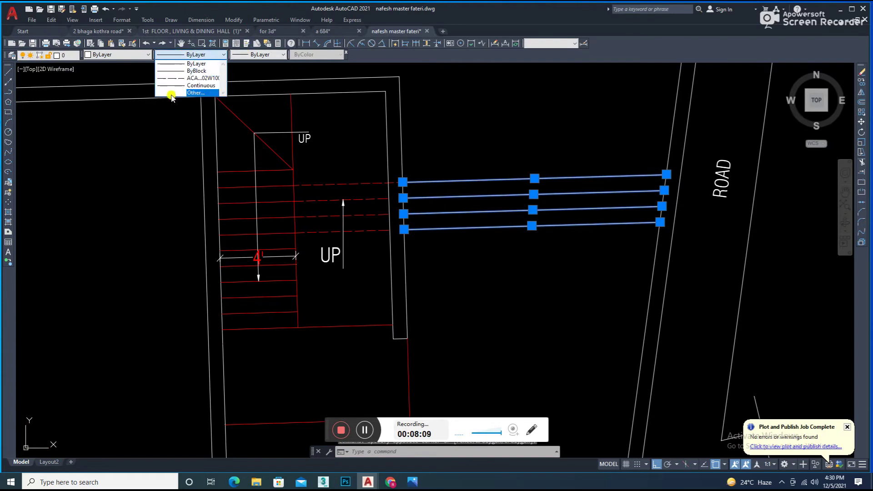
{"action": "left_click", "coordinate": [186, 79]}
{"action": "key", "text": "Escape"}
- Reset the top passage line's linetype to ByLayer so it stays continuous
{"action": "middle_click_drag", "start_coordinate": [428, 159], "coordinate": [437, 208]}
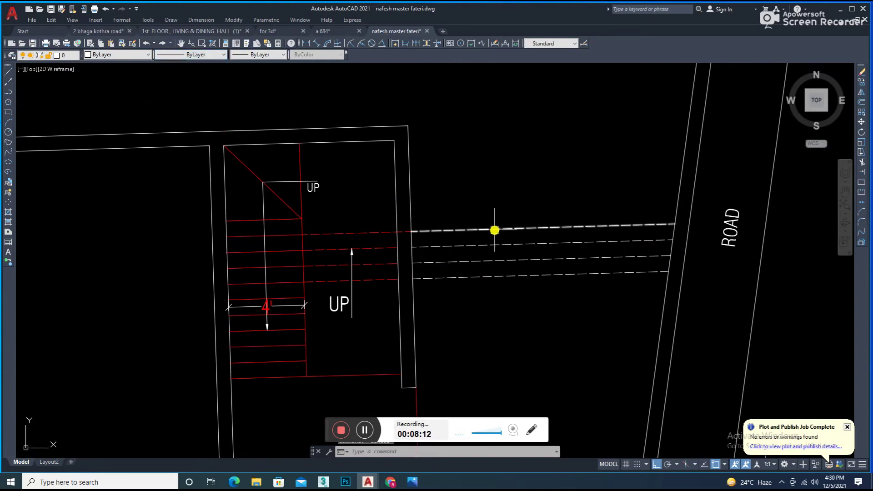
{"action": "left_click", "coordinate": [199, 54]}
{"action": "left_click", "coordinate": [187, 64]}
{"action": "key", "text": "Escape"}
- Trim the red dashed piece between the walls and the right wall's upper segment
{"action": "type", "text": "r"}
{"action": "key", "text": "space"}
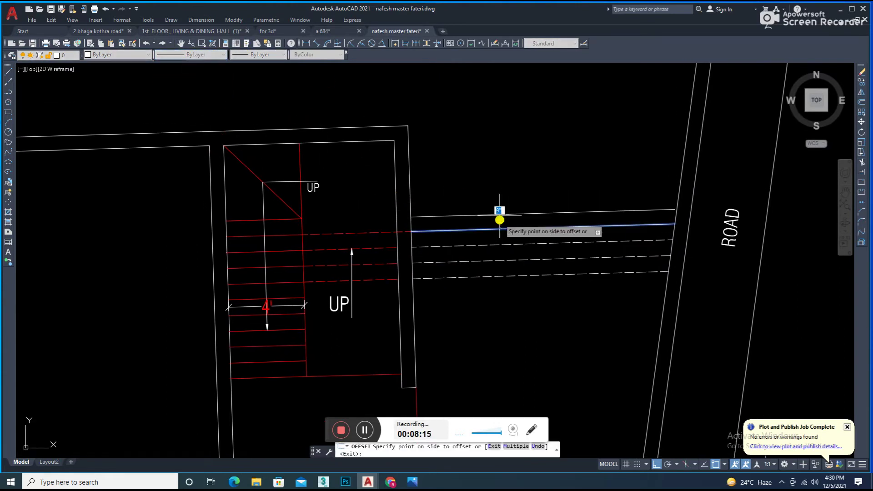
{"action": "scroll", "coordinate": [410, 232], "scroll_direction": "up", "scroll_amount": 3}
{"action": "left_click", "coordinate": [389, 236]}
{"action": "left_click", "coordinate": [405, 221]}
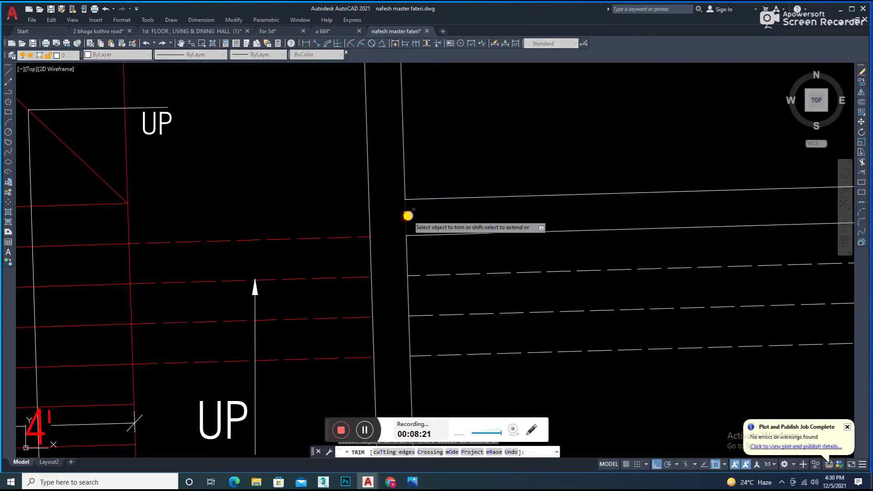
{"action": "scroll", "coordinate": [410, 214], "scroll_direction": "down", "scroll_amount": 5}
{"action": "key", "text": "Escape"}
- Start and cancel an extend, then reframe the hall and staircase
{"action": "type", "text": "ex"}
{"action": "key", "text": "space"}
{"action": "scroll", "coordinate": [531, 208], "scroll_direction": "up", "scroll_amount": 3}
{"action": "key", "text": "Escape"}
{"action": "scroll", "coordinate": [560, 228], "scroll_direction": "down", "scroll_amount": 3}
{"action": "scroll", "coordinate": [546, 223], "scroll_direction": "down", "scroll_amount": 2}
{"action": "mouse_move", "coordinate": [518, 207]}
{"action": "middle_mouse_down"}
{"action": "mouse_move", "coordinate": [505, 269]}
{"action": "mouse_move", "coordinate": [456, 253]}
{"action": "middle_mouse_up"}
{"action": "scroll", "coordinate": [492, 253], "scroll_direction": "down", "scroll_amount": 2}
{"action": "scroll", "coordinate": [473, 259], "scroll_direction": "up", "scroll_amount": 2}
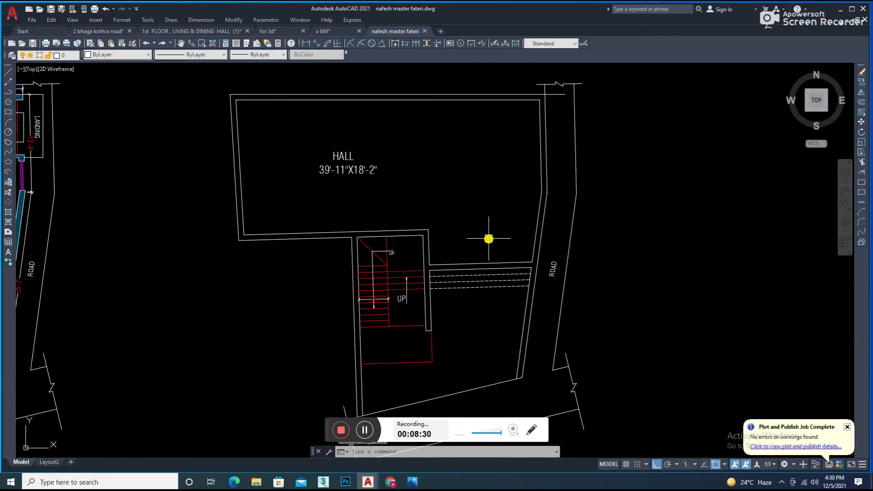
{"action": "scroll", "coordinate": [482, 209], "scroll_direction": "up", "scroll_amount": 4}
{"action": "key", "text": "Return"}
{"action": "left_click", "coordinate": [542, 255]}
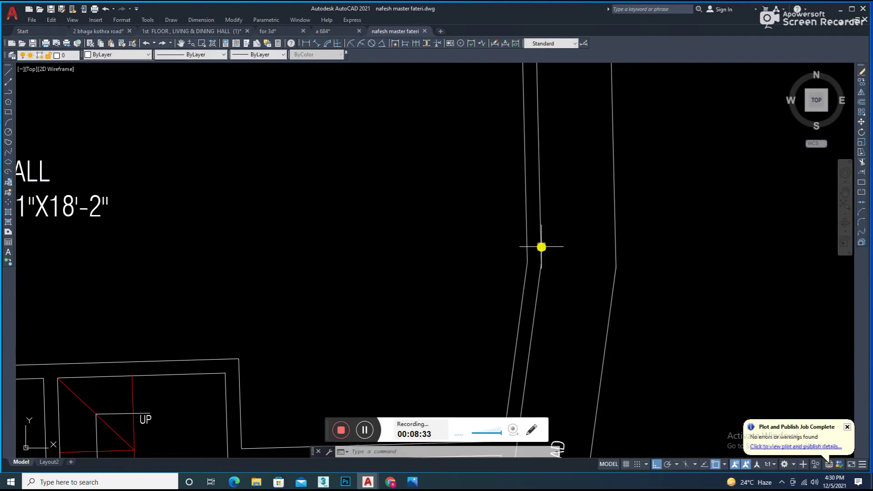
- Draw a short wall segment at the passage corner
{"action": "scroll", "coordinate": [503, 204], "scroll_direction": "down", "scroll_amount": 5}
{"action": "scroll", "coordinate": [515, 203], "scroll_direction": "up", "scroll_amount": 4}
{"action": "type", "text": "l"}
{"action": "key", "text": "Return"}
{"action": "scroll", "coordinate": [476, 193], "scroll_direction": "up", "scroll_amount": 4}
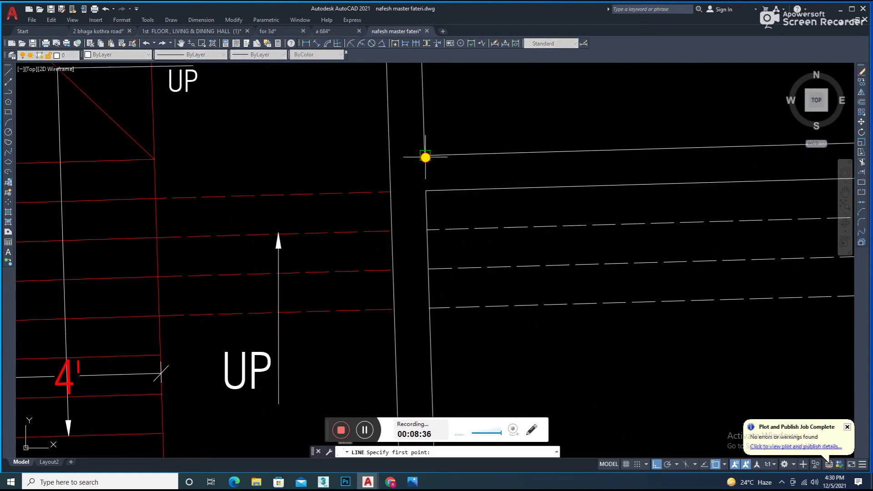
{"action": "left_click", "coordinate": [427, 190]}
{"action": "key", "text": "Return"}
- Draw a line by the road wall and offset the short vertical segment
{"action": "key", "text": "Return"}
{"action": "key", "text": "Escape"}
{"action": "left_click", "coordinate": [429, 172]}
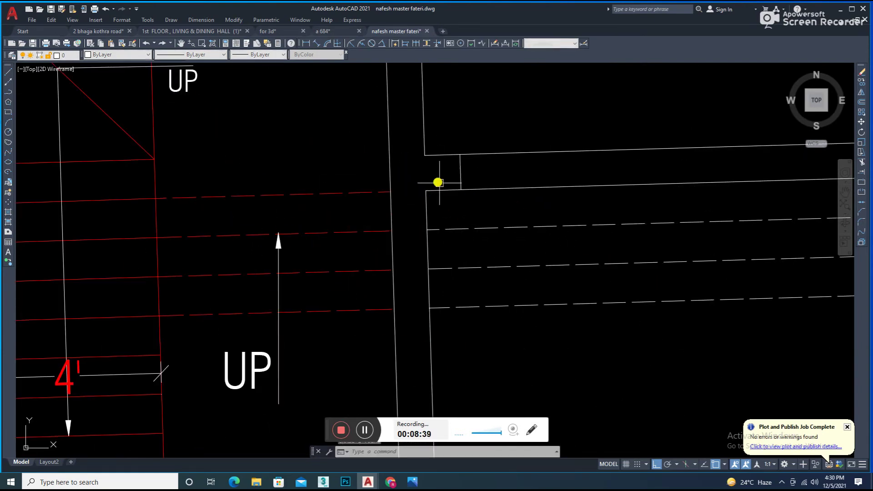
{"action": "scroll", "coordinate": [546, 219], "scroll_direction": "down", "scroll_amount": 5}
{"action": "type", "text": "l"}
{"action": "key", "text": "Return"}
{"action": "scroll", "coordinate": [680, 219], "scroll_direction": "up", "scroll_amount": 4}
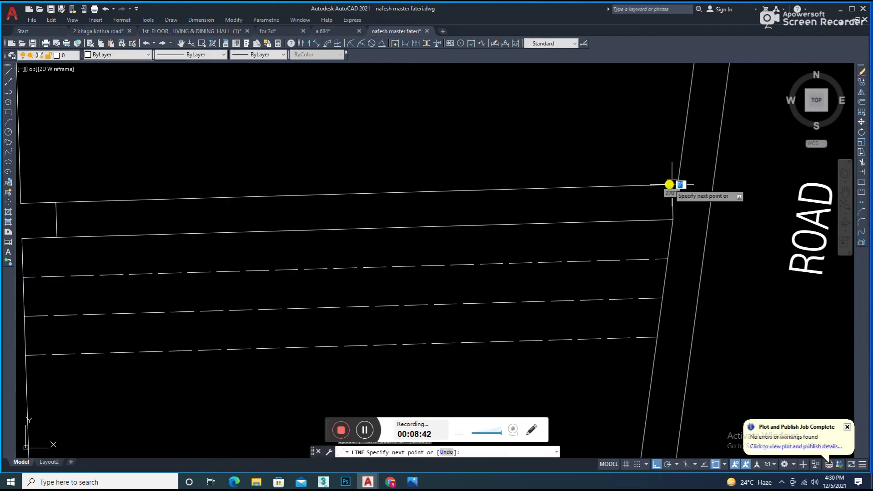
{"action": "key", "text": "Escape"}
{"action": "type", "text": "o"}
{"action": "key", "text": "Return"}
- Trim the short vertical segment and the extra line ends near the road
{"action": "key", "text": "Return"}
{"action": "left_click", "coordinate": [672, 207]}
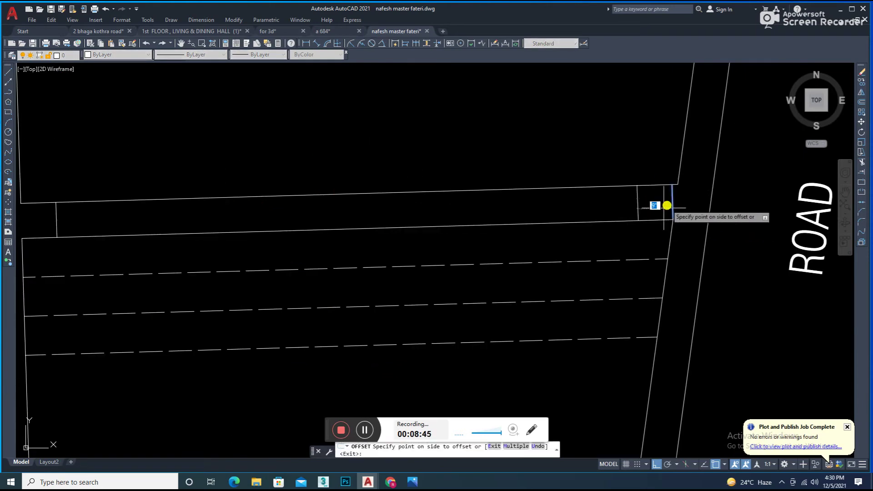
{"action": "key", "text": "Escape"}
{"action": "scroll", "coordinate": [667, 206], "scroll_direction": "down", "scroll_amount": 2}
{"action": "type", "text": "tr"}
- Offset the long passage wall line just above to form the thin top wall
{"action": "key", "text": "Return"}
{"action": "scroll", "coordinate": [489, 215], "scroll_direction": "up", "scroll_amount": 2}
{"action": "left_click", "coordinate": [213, 212]}
{"action": "left_click_drag", "start_coordinate": [355, 242], "coordinate": [348, 174]}
{"action": "key", "text": "Escape"}
{"action": "type", "text": "l"}
{"action": "key", "text": "Return"}
{"action": "left_click", "coordinate": [213, 192]}
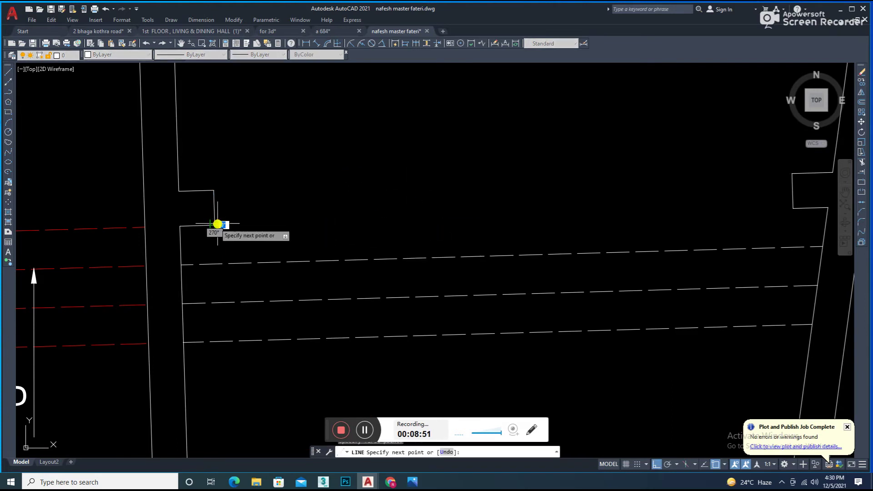
{"action": "key", "text": "Escape"}
{"action": "type", "text": "o"}
{"action": "key", "text": "Return"}
{"action": "key", "text": "Return"}
{"action": "left_click", "coordinate": [523, 217]}
{"action": "left_click", "coordinate": [517, 192]}
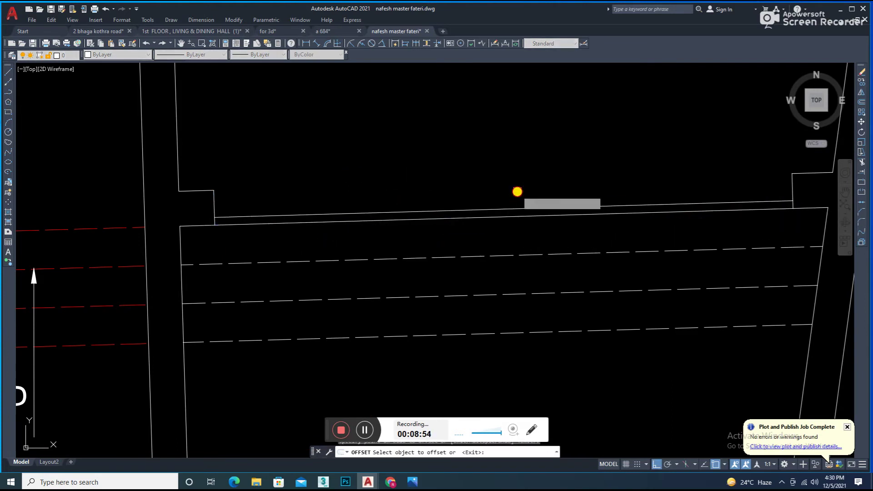
{"action": "key", "text": "Escape"}
- Colour both top wall lines magenta
{"action": "left_click_drag", "start_coordinate": [517, 191], "coordinate": [528, 233]}
{"action": "left_click", "coordinate": [118, 54]}
{"action": "left_click", "coordinate": [118, 114]}
{"action": "scroll", "coordinate": [363, 197], "scroll_direction": "down", "scroll_amount": 3}
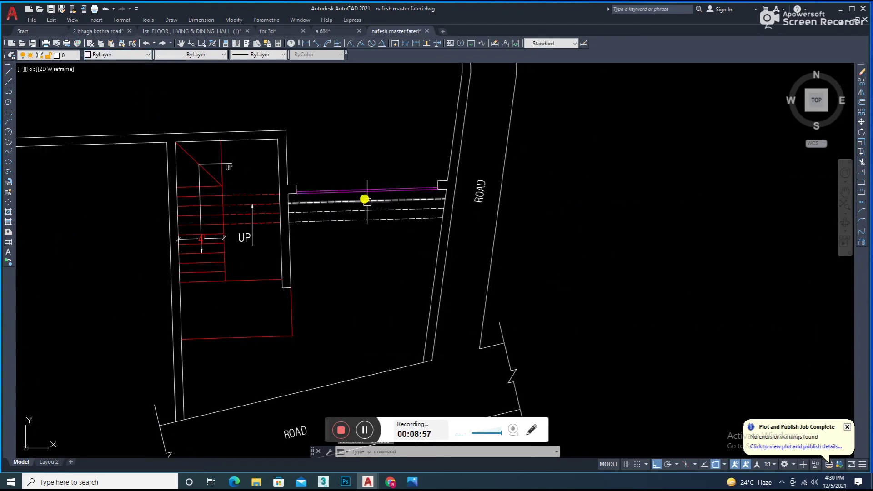
{"action": "scroll", "coordinate": [364, 255], "scroll_direction": "down", "scroll_amount": 2}
{"action": "scroll", "coordinate": [355, 250], "scroll_direction": "up", "scroll_amount": 5}
- Make the passage's left wall line magenta as well
{"action": "left_click", "coordinate": [257, 250]}
{"action": "left_click", "coordinate": [118, 54]}
{"action": "left_click", "coordinate": [118, 114]}
{"action": "scroll", "coordinate": [321, 241], "scroll_direction": "down", "scroll_amount": 5}
{"action": "scroll", "coordinate": [477, 250], "scroll_direction": "down", "scroll_amount": 4}
{"action": "scroll", "coordinate": [470, 248], "scroll_direction": "up", "scroll_amount": 2}
{"action": "scroll", "coordinate": [496, 181], "scroll_direction": "up", "scroll_amount": 4}
{"action": "key", "text": "Escape"}
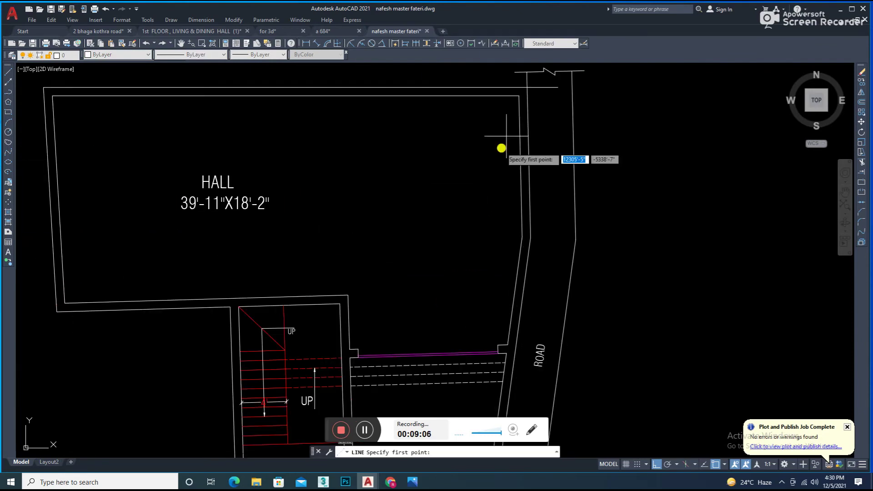
- Trim away the right hall's east wall segment
{"action": "scroll", "coordinate": [528, 118], "scroll_direction": "up", "scroll_amount": 3}
{"action": "scroll", "coordinate": [521, 150], "scroll_direction": "down", "scroll_amount": 2}
{"action": "scroll", "coordinate": [497, 127], "scroll_direction": "up", "scroll_amount": 2}
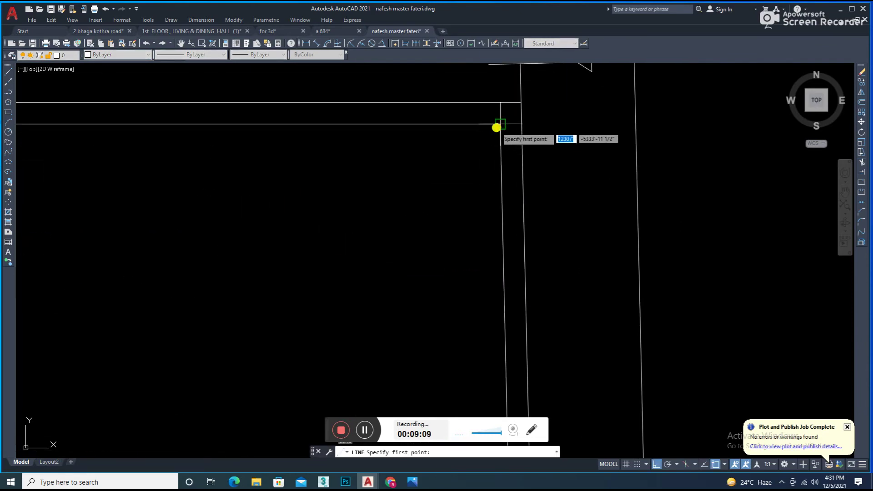
{"action": "scroll", "coordinate": [520, 123], "scroll_direction": "down", "scroll_amount": 3}
{"action": "key", "text": "Escape"}
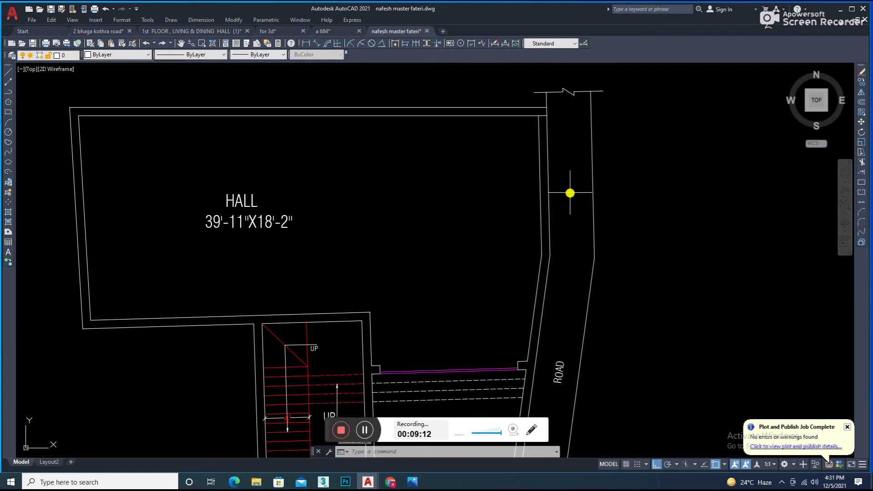
{"action": "type", "text": "o"}
{"action": "key", "text": "Return"}
{"action": "scroll", "coordinate": [570, 193], "scroll_direction": "up", "scroll_amount": 4}
{"action": "key", "text": "Escape"}
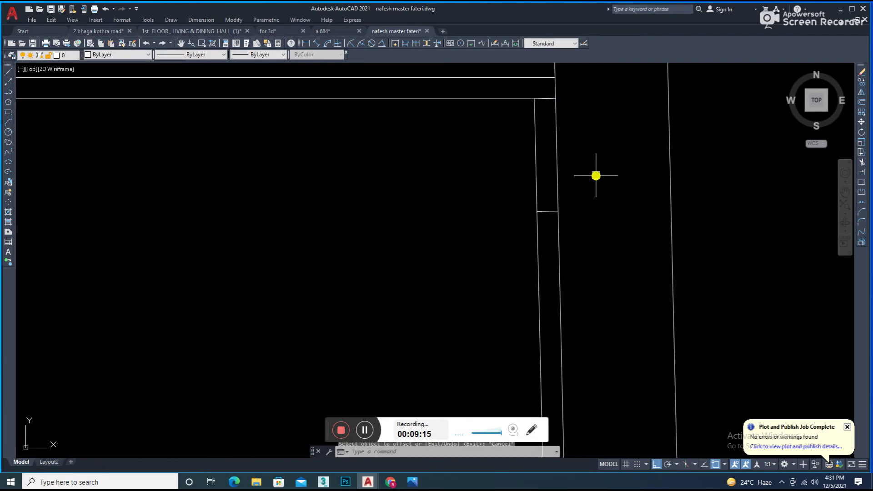
{"action": "left_click", "coordinate": [531, 152]}
{"action": "key", "text": "Return"}
{"action": "key", "text": "Escape"}
- Offset a wall line to create the new wall strip
{"action": "type", "text": "o"}
{"action": "key", "text": "Return"}
{"action": "middle_click_drag", "start_coordinate": [601, 256], "coordinate": [587, 186]}
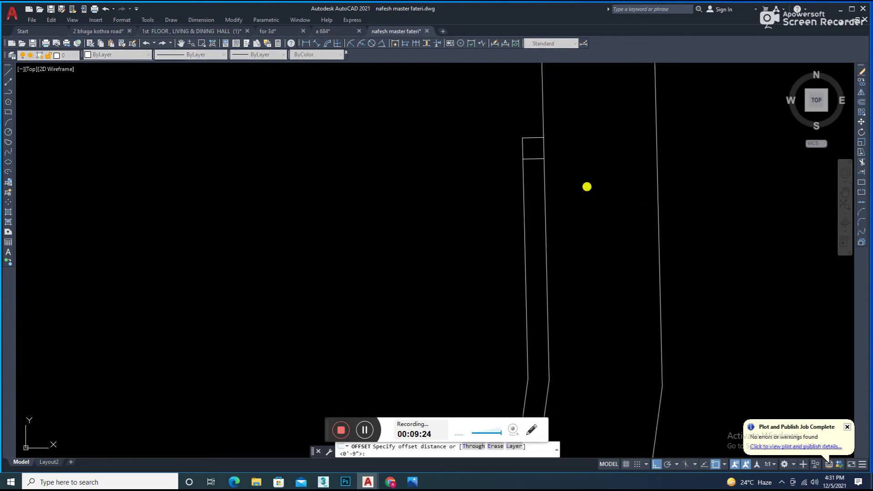
{"action": "left_click", "coordinate": [540, 184]}
{"action": "key", "text": "Escape"}
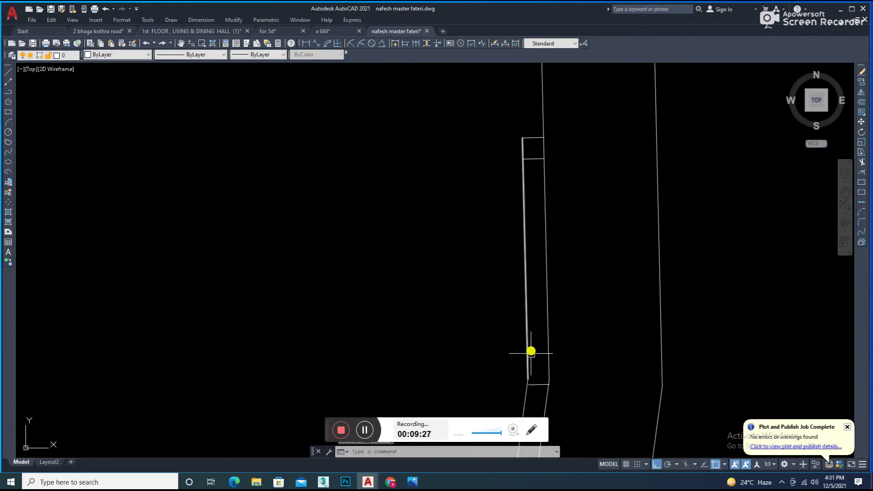
{"action": "left_click", "coordinate": [535, 393]}
{"action": "key", "text": "Escape"}
- Draw a vertical wall line down from the box's bottom edge and offset it
{"action": "type", "text": "l"}
{"action": "key", "text": "Return"}
{"action": "left_click", "coordinate": [538, 155]}
{"action": "left_click", "coordinate": [538, 358]}
{"action": "type", "text": "o"}
{"action": "key", "text": "Return"}
{"action": "key", "text": "Return"}
{"action": "left_click", "coordinate": [562, 331]}
- Colour the new parallel wall lines magenta
{"action": "left_click", "coordinate": [507, 339]}
{"action": "left_click", "coordinate": [474, 281]}
{"action": "left_click", "coordinate": [137, 54]}
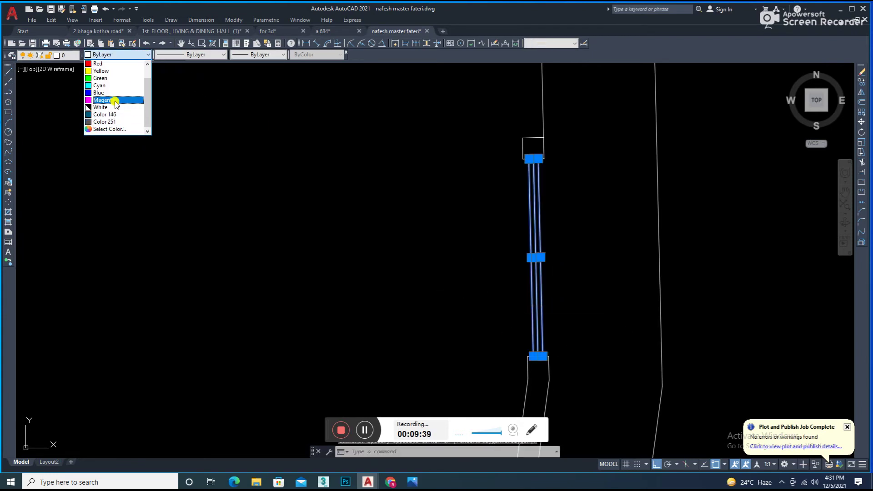
{"action": "left_click", "coordinate": [116, 100]}
{"action": "key", "text": "Escape"}
{"action": "scroll", "coordinate": [383, 265], "scroll_direction": "down", "scroll_amount": 3}
{"action": "scroll", "coordinate": [404, 253], "scroll_direction": "up", "scroll_amount": 2}
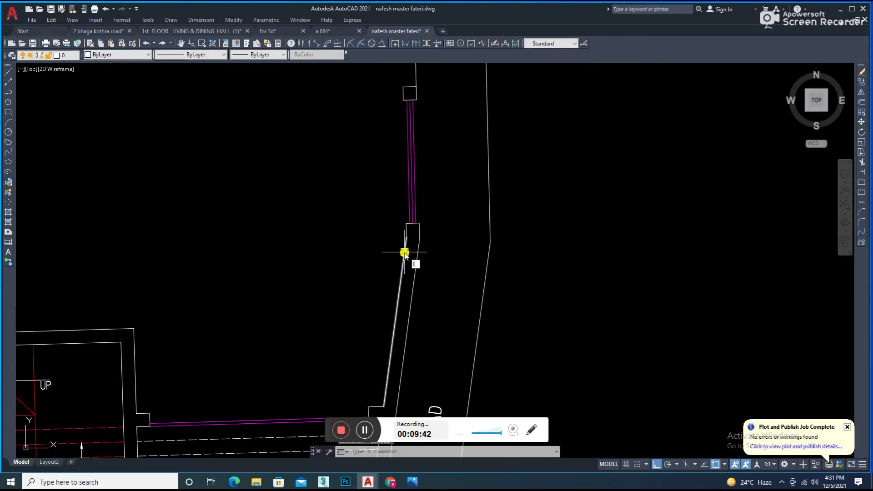
{"action": "scroll", "coordinate": [407, 241], "scroll_direction": "up", "scroll_amount": 1}
- Close the line at the box's lower-right corner and offset a line across the strip
{"action": "left_click", "coordinate": [421, 235]}
{"action": "key", "text": "Escape"}
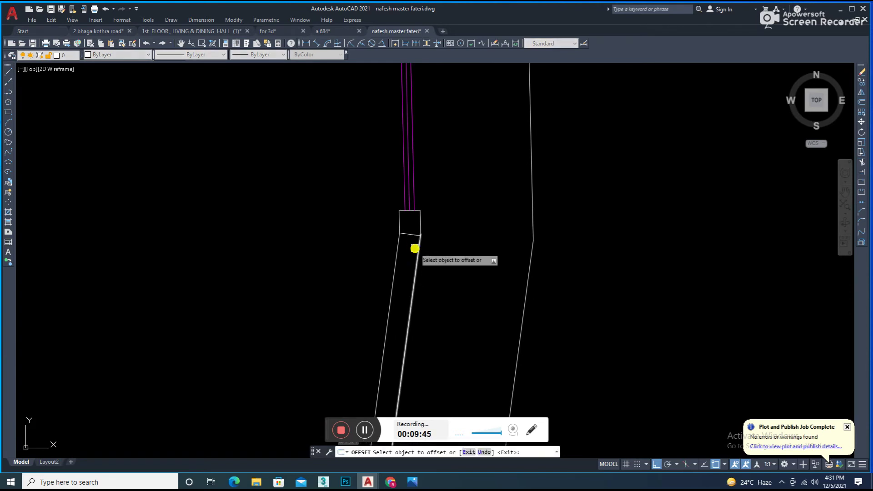
{"action": "middle_click_drag", "start_coordinate": [399, 346], "coordinate": [400, 225]}
{"action": "key", "text": "space"}
{"action": "left_click", "coordinate": [365, 379]}
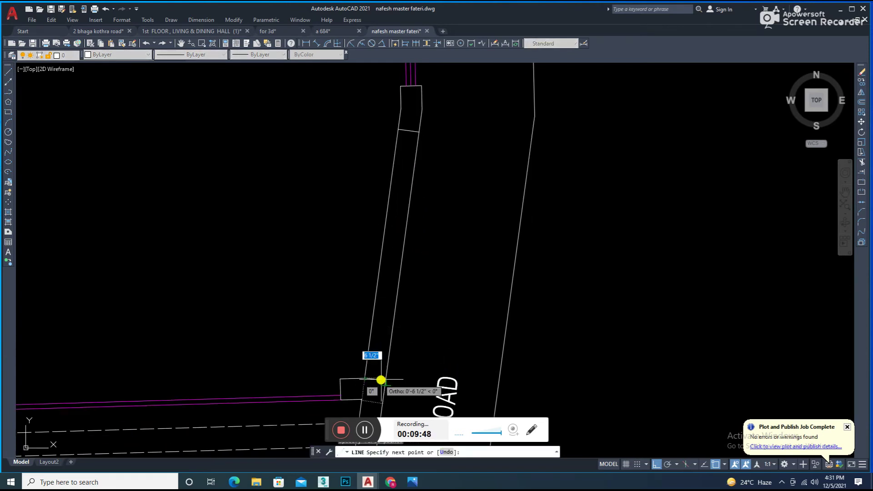
{"action": "left_click", "coordinate": [380, 381]}
{"action": "left_click", "coordinate": [376, 379]}
{"action": "key", "text": "Escape"}
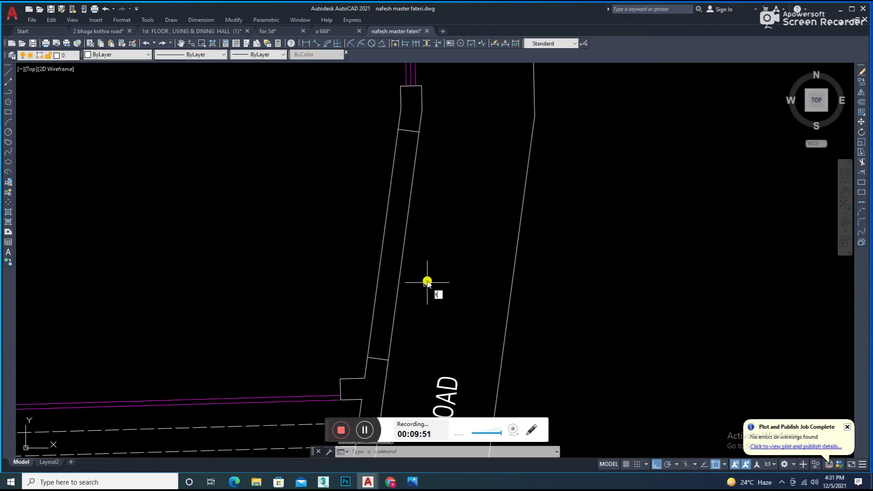
- Draw a slanted wall line from the box bottom to the lower corner and offset it
{"action": "key", "text": "l"}
{"action": "key", "text": "space"}
{"action": "left_click", "coordinate": [409, 132]}
{"action": "left_click", "coordinate": [375, 359]}
{"action": "key", "text": "Escape"}
{"action": "left_click", "coordinate": [384, 318]}
{"action": "left_click", "coordinate": [382, 303]}
{"action": "key", "text": "Escape"}
- Add another parallel copy and select the slanted wall lines
{"action": "left_click", "coordinate": [433, 271]}
{"action": "left_click", "coordinate": [274, 292]}
{"action": "left_click", "coordinate": [137, 55]}
{"action": "mouse_move", "coordinate": [410, 243]}
{"action": "middle_mouse_down"}
{"action": "mouse_move", "coordinate": [415, 249]}
{"action": "mouse_move", "coordinate": [390, 257]}
{"action": "middle_mouse_up"}
- Add the 41'-4" aligned dimension along the hall, above the HALL label
{"action": "left_click", "coordinate": [317, 43]}
{"action": "scroll", "coordinate": [462, 209], "scroll_direction": "up", "scroll_amount": 2}
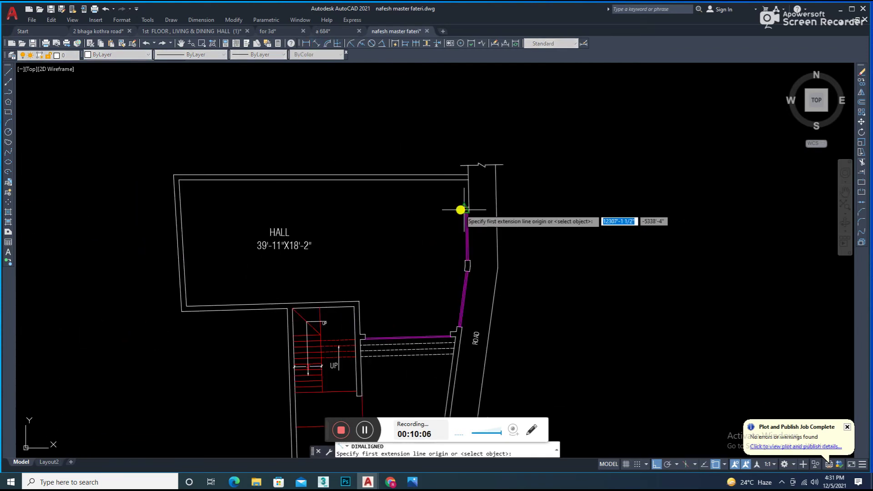
{"action": "scroll", "coordinate": [462, 208], "scroll_direction": "up", "scroll_amount": 3}
{"action": "left_click", "coordinate": [475, 204]}
{"action": "scroll", "coordinate": [497, 207], "scroll_direction": "down", "scroll_amount": 3}
{"action": "left_click", "coordinate": [217, 213]}
{"action": "scroll", "coordinate": [238, 222], "scroll_direction": "up", "scroll_amount": 2}
{"action": "scroll", "coordinate": [238, 218], "scroll_direction": "up", "scroll_amount": 2}
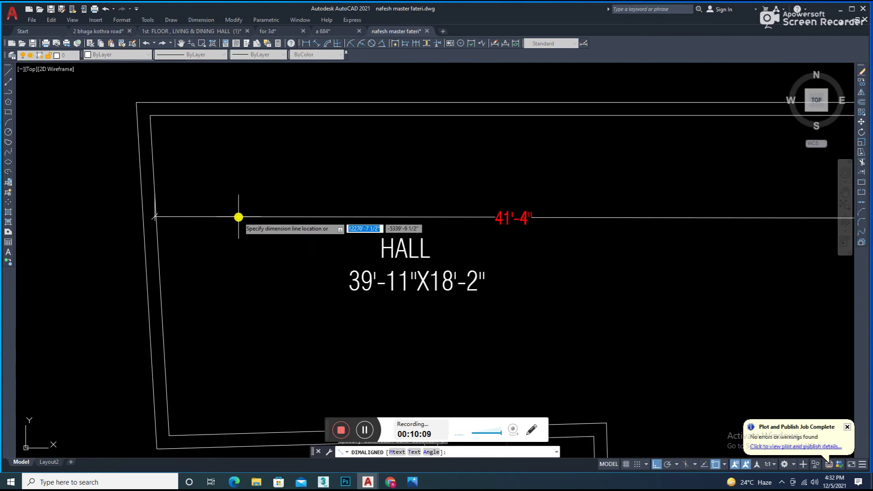
{"action": "scroll", "coordinate": [238, 213], "scroll_direction": "down", "scroll_amount": 4}
- Add the 18' aligned dimension across the hall's depth
{"action": "left_click", "coordinate": [237, 212]}
{"action": "key", "text": "Return"}
{"action": "left_click", "coordinate": [312, 298]}
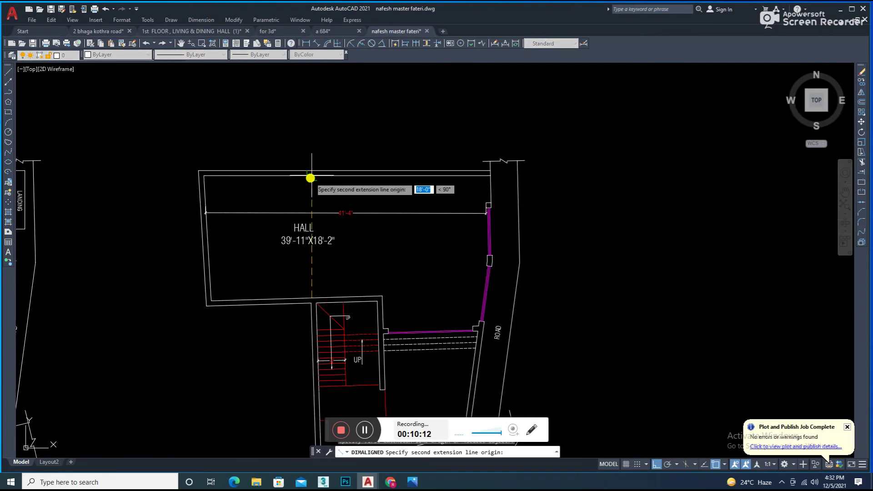
{"action": "left_click", "coordinate": [310, 178]}
{"action": "left_click", "coordinate": [267, 225]}
{"action": "scroll", "coordinate": [318, 254], "scroll_direction": "up", "scroll_amount": 5}
- Edit the HALL size label to read 41'-0"X18'-0"
{"action": "left_click", "coordinate": [318, 254]}
{"action": "double_click", "coordinate": [318, 253]}
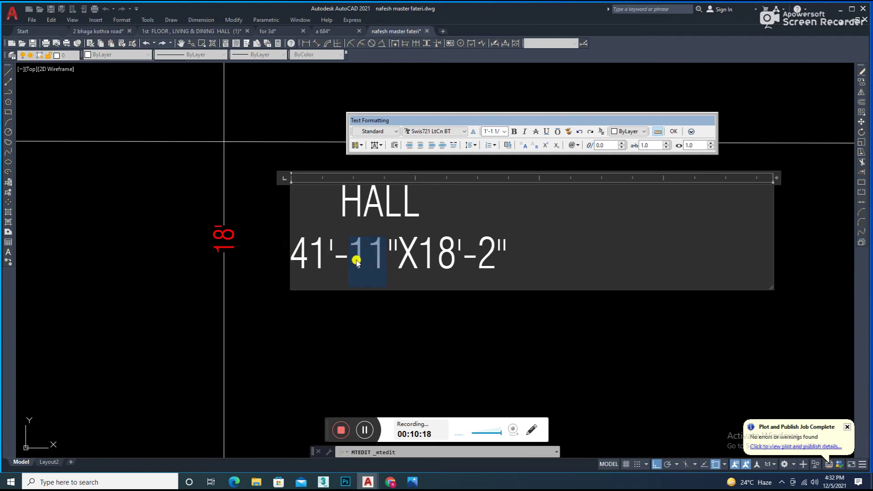
{"action": "left_click", "coordinate": [471, 253]}
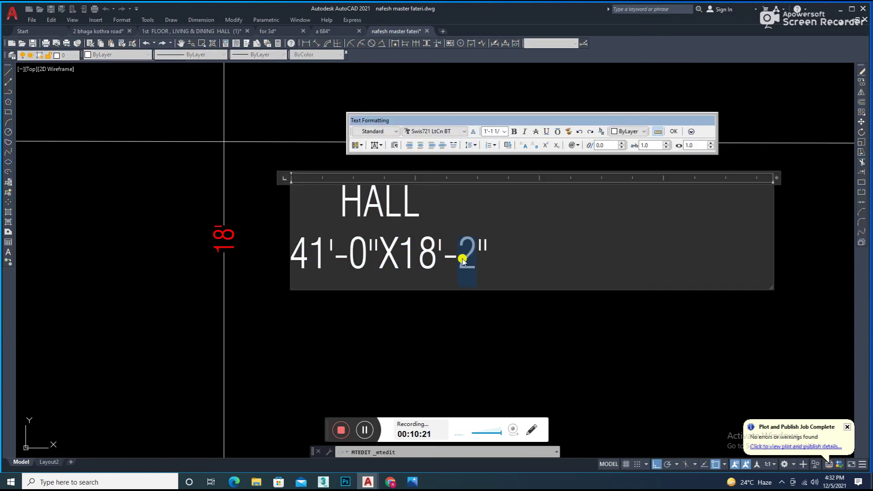
{"action": "type", "text": "0"}
{"action": "left_click", "coordinate": [415, 288]}
{"action": "scroll", "coordinate": [415, 288], "scroll_direction": "down", "scroll_amount": 3}
{"action": "left_click", "coordinate": [325, 236]}
{"action": "scroll", "coordinate": [318, 241], "scroll_direction": "down", "scroll_amount": 2}
- Begin an aligned dimension on the neighbouring left plan's hall
{"action": "middle_click_drag", "start_coordinate": [317, 242], "coordinate": [255, 212]}
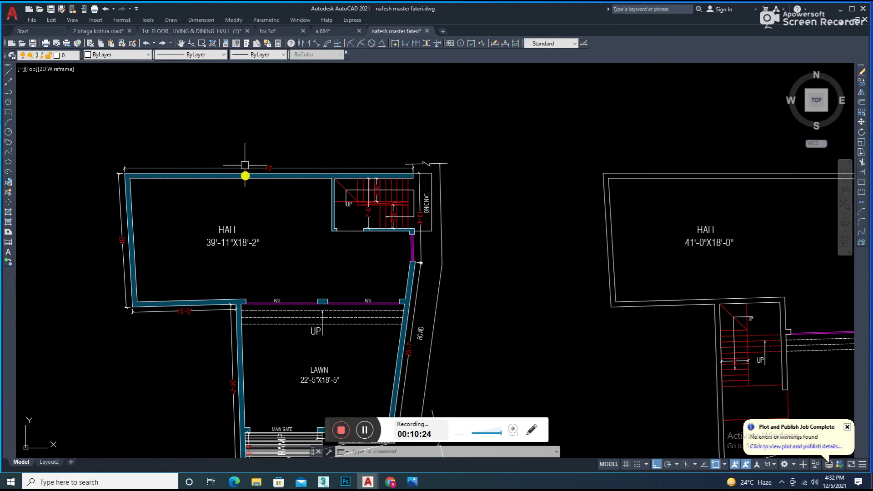
{"action": "left_click", "coordinate": [317, 43]}
{"action": "scroll", "coordinate": [362, 240], "scroll_direction": "up", "scroll_amount": 3}
{"action": "left_click", "coordinate": [483, 300]}
{"action": "middle_click_drag", "start_coordinate": [171, 296], "coordinate": [492, 303]}
- Abandon the unfinished aligned dimensions along the bottom and left walls
{"action": "key", "text": "Escape"}
{"action": "key", "text": "Return"}
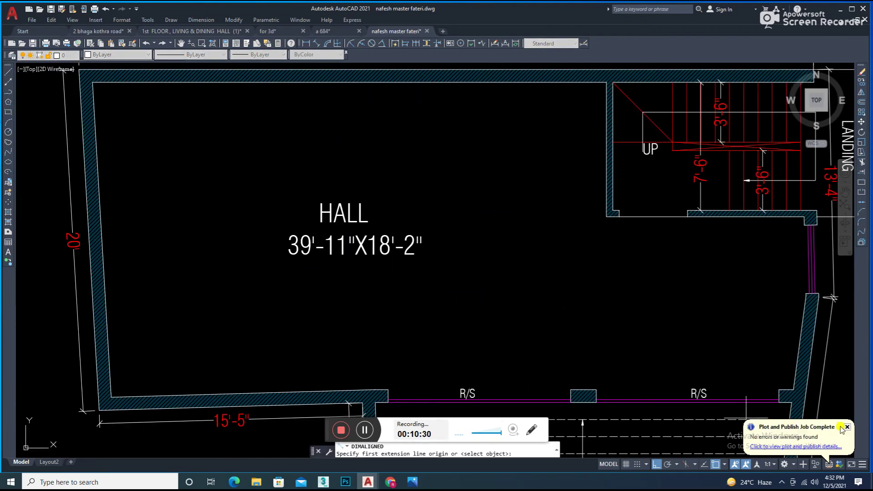
{"action": "left_click", "coordinate": [798, 389]}
{"action": "left_click", "coordinate": [111, 394]}
{"action": "key", "text": "Escape"}
{"action": "key", "text": "Return"}
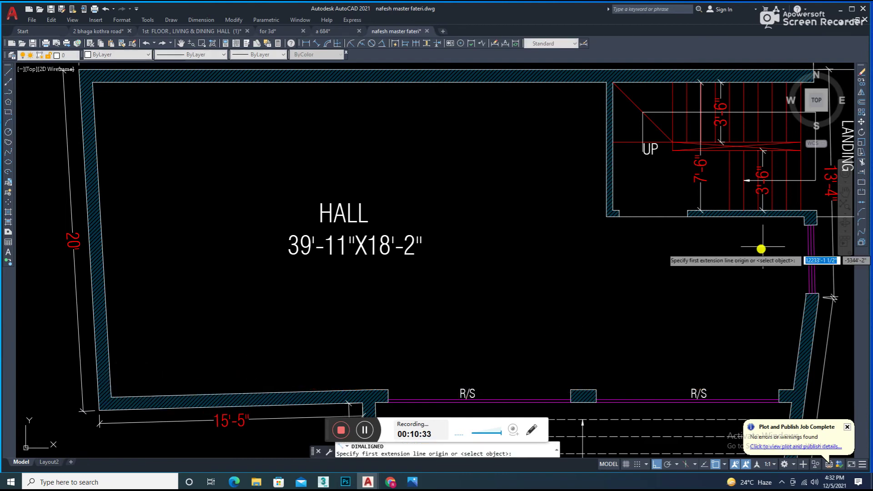
{"action": "left_click", "coordinate": [97, 214]}
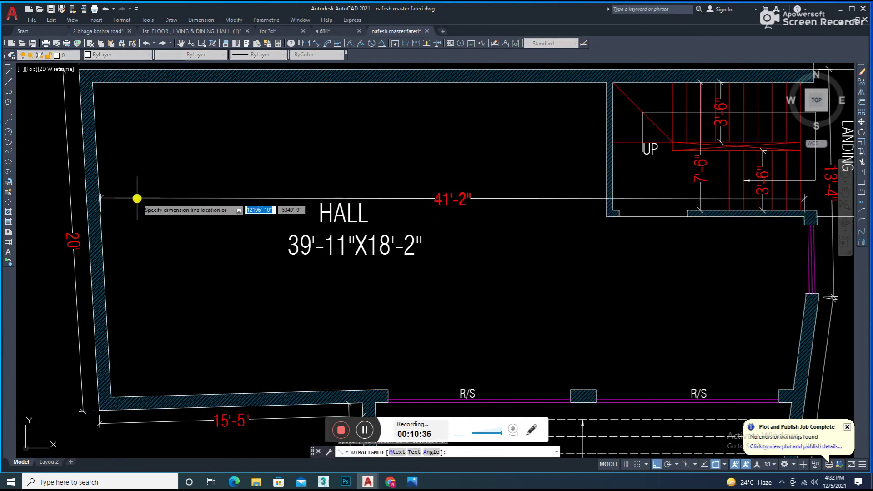
{"action": "key", "text": "Escape"}
- Edit the left plan's HALL label so 39'-11" becomes 41'-0"
{"action": "double_click", "coordinate": [307, 245]}
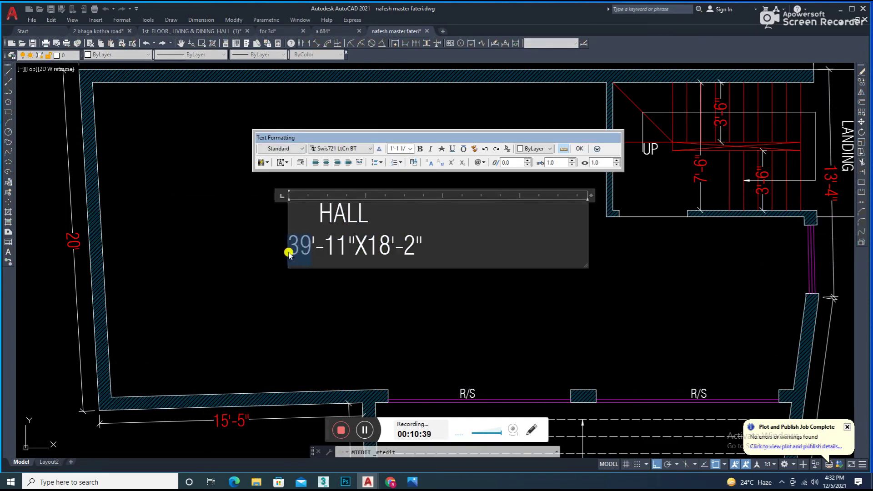
{"action": "type", "text": "410"}
{"action": "left_click", "coordinate": [255, 282]}
{"action": "scroll", "coordinate": [217, 302], "scroll_direction": "down", "scroll_amount": 5}
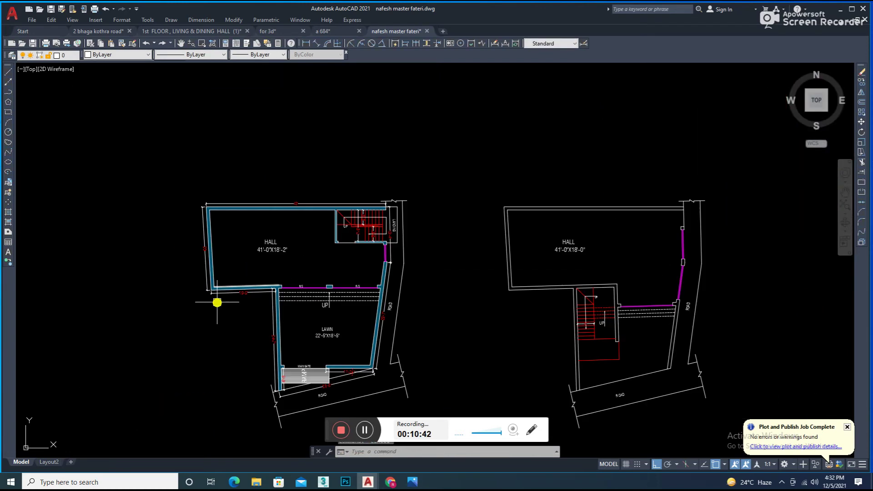
{"action": "scroll", "coordinate": [587, 283], "scroll_direction": "up", "scroll_amount": 1}
{"action": "scroll", "coordinate": [530, 304], "scroll_direction": "up", "scroll_amount": 1}
{"action": "scroll", "coordinate": [505, 279], "scroll_direction": "up", "scroll_amount": 2}
{"action": "scroll", "coordinate": [335, 288], "scroll_direction": "up", "scroll_amount": 2}
{"action": "scroll", "coordinate": [533, 304], "scroll_direction": "up", "scroll_amount": 1}
- Draw a text box beside the stair for a new landing label
{"action": "type", "text": "t"}
{"action": "key", "text": "Return"}
{"action": "left_click", "coordinate": [414, 296]}
{"action": "left_click", "coordinate": [521, 339]}
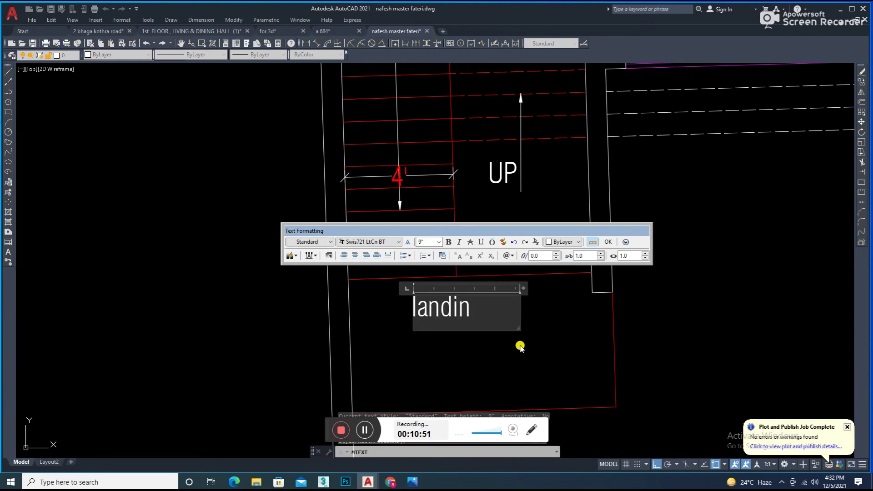
- Finish the LANDING text and move it inside the stair's landing area
{"action": "left_click", "coordinate": [460, 256]}
{"action": "left_click", "coordinate": [419, 354]}
{"action": "middle_click_drag", "start_coordinate": [475, 314], "coordinate": [478, 296]}
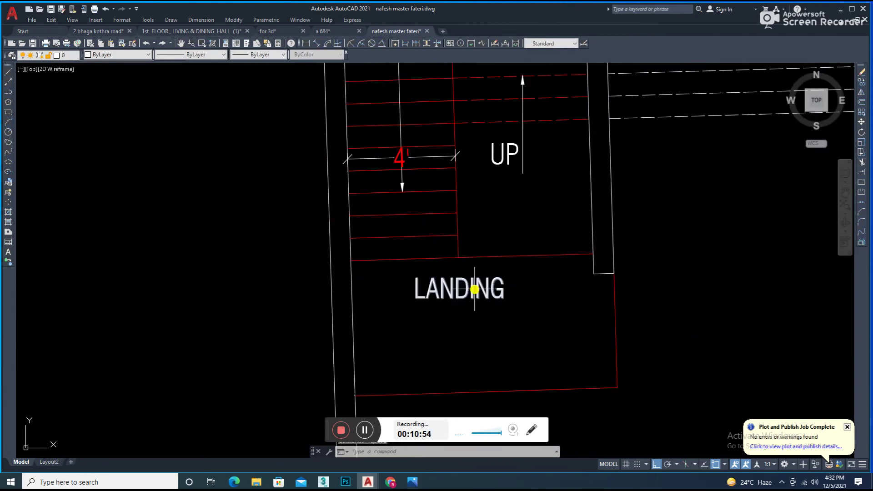
{"action": "key", "text": "Return"}
{"action": "left_click", "coordinate": [496, 340]}
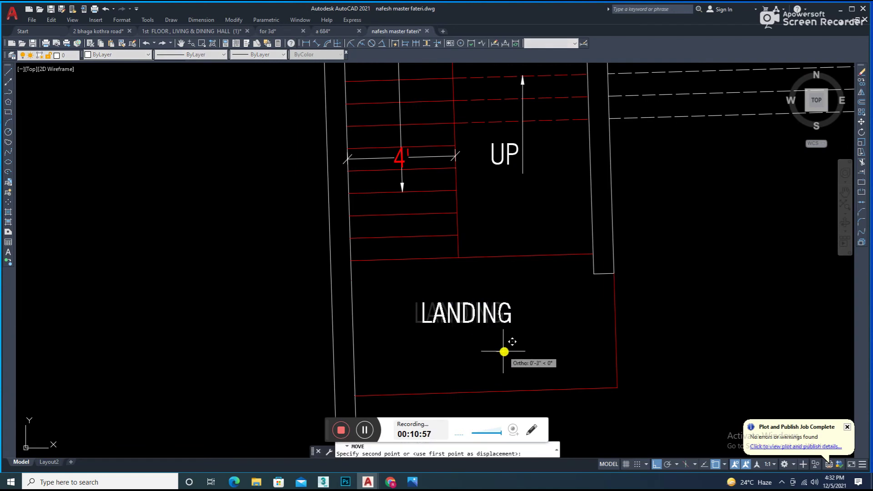
{"action": "left_click", "coordinate": [506, 357]}
{"action": "scroll", "coordinate": [500, 346], "scroll_direction": "down", "scroll_amount": 5}
{"action": "scroll", "coordinate": [546, 342], "scroll_direction": "up", "scroll_amount": 3}
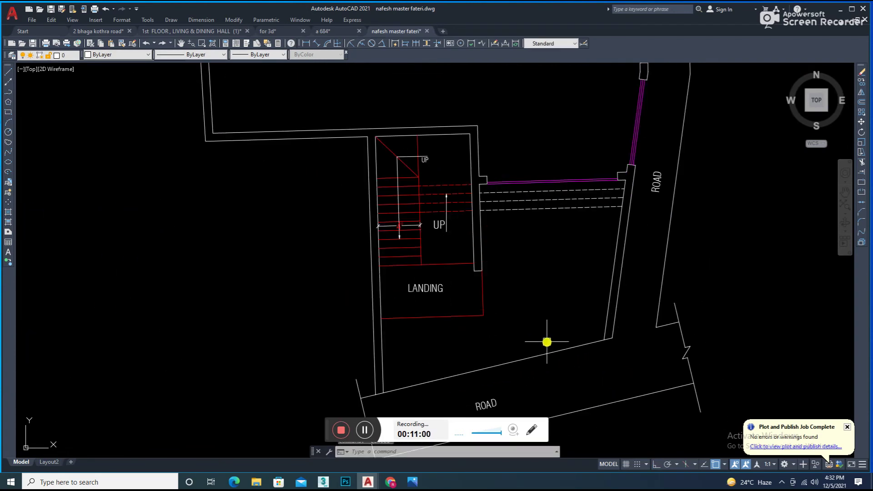
- Draw a new side wall line from the wall corner down to the bottom wall
{"action": "type", "text": "f"}
{"action": "key", "text": "Return"}
{"action": "left_click", "coordinate": [531, 351]}
{"action": "key", "text": "Escape"}
{"action": "type", "text": "l"}
{"action": "key", "text": "Return"}
{"action": "left_click", "coordinate": [476, 272]}
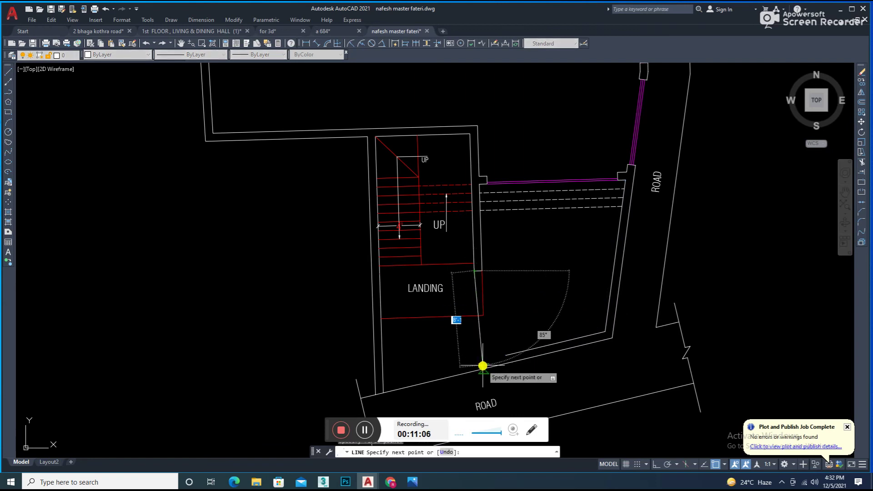
{"action": "left_click", "coordinate": [478, 364]}
{"action": "key", "text": "Return"}
- Extend the bottom wall to the new wall and trim the stray wall segments
{"action": "type", "text": "ex"}
{"action": "key", "text": "Return"}
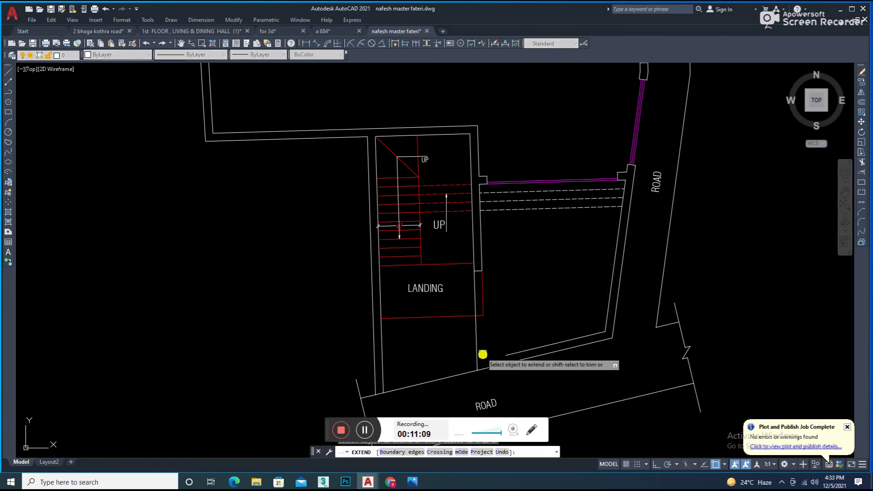
{"action": "left_click", "coordinate": [515, 353]}
{"action": "key", "text": "Return"}
{"action": "type", "text": "tr"}
{"action": "key", "text": "Return"}
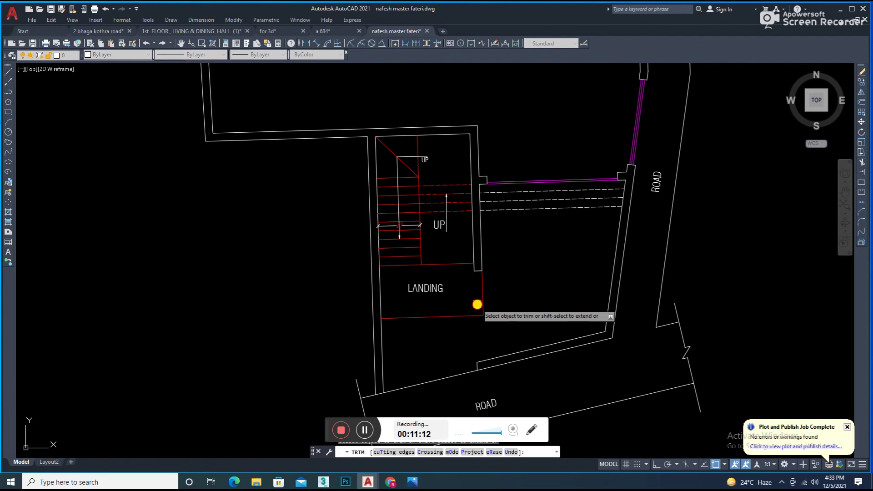
{"action": "left_click", "coordinate": [477, 304]}
{"action": "key", "text": "Escape"}
{"action": "left_click", "coordinate": [458, 377]}
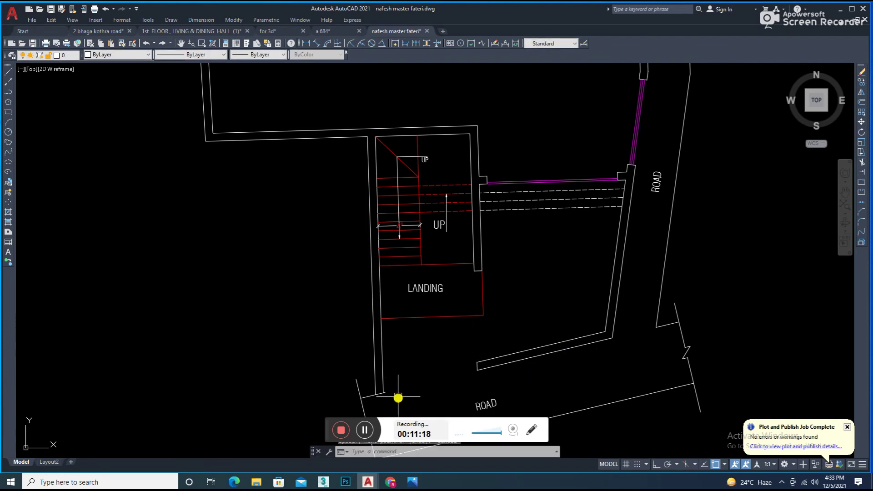
{"action": "scroll", "coordinate": [372, 385], "scroll_direction": "up", "scroll_amount": 5}
{"action": "key", "text": "Escape"}
- Draw a closing line segment from the wall corner toward the road
{"action": "type", "text": "l"}
{"action": "key", "text": "Return"}
{"action": "left_click", "coordinate": [747, 291]}
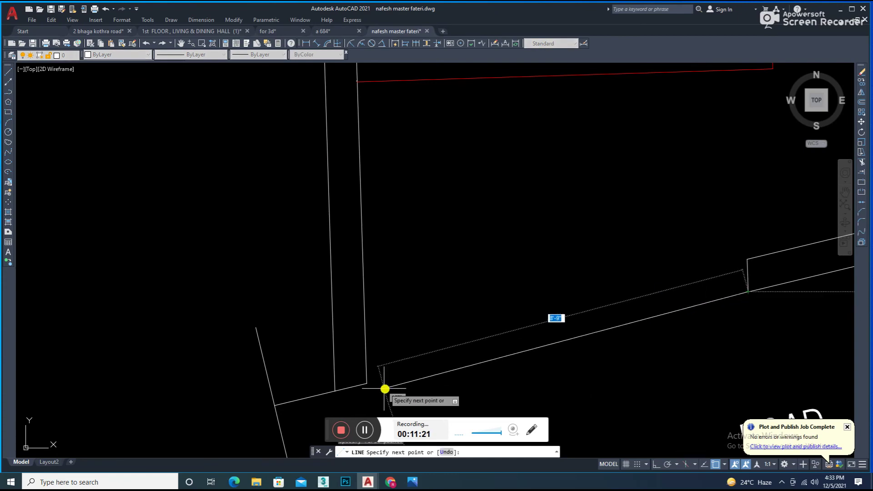
{"action": "left_click", "coordinate": [370, 385]}
{"action": "key", "text": "Escape"}
{"action": "scroll", "coordinate": [462, 345], "scroll_direction": "down", "scroll_amount": 5}
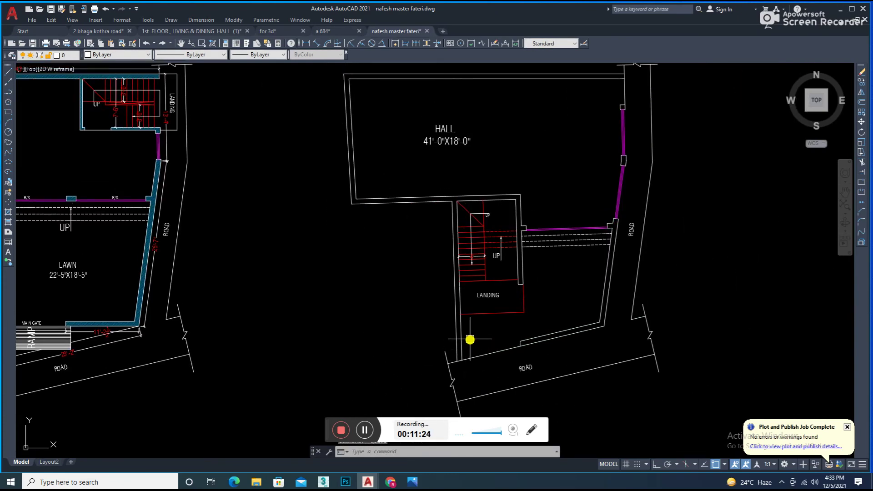
{"action": "scroll", "coordinate": [516, 268], "scroll_direction": "up", "scroll_amount": 5}
{"action": "key", "text": "Return"}
{"action": "left_click", "coordinate": [426, 220]}
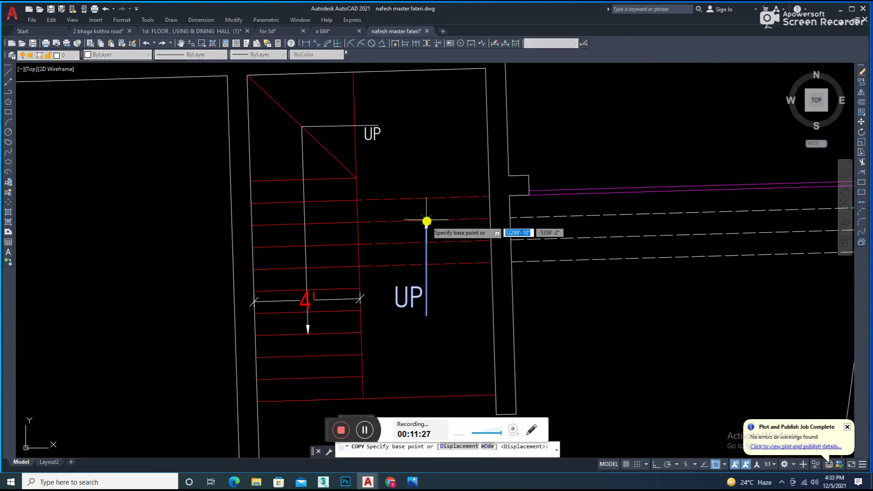
- Place a copy of the UP arrow in the right plan's lawn area
{"action": "scroll", "coordinate": [552, 268], "scroll_direction": "down", "scroll_amount": 2}
{"action": "left_click", "coordinate": [640, 248]}
{"action": "key", "text": "Escape"}
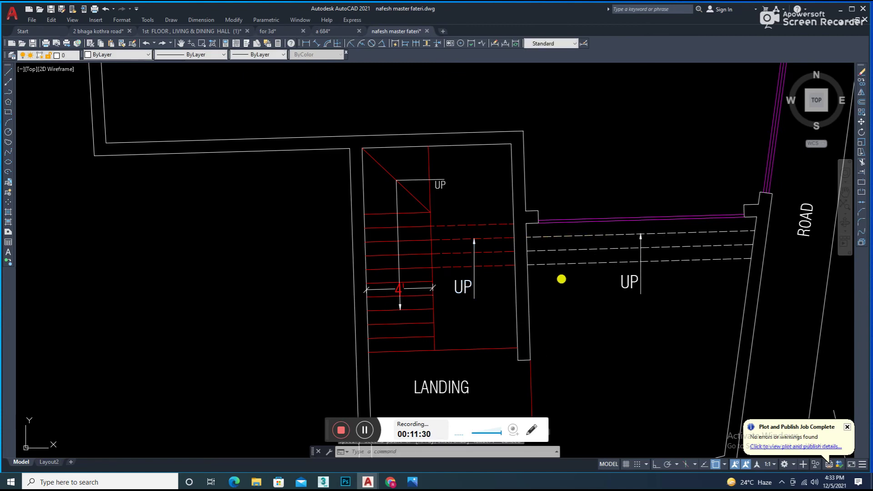
{"action": "scroll", "coordinate": [562, 279], "scroll_direction": "down", "scroll_amount": 4}
{"action": "scroll", "coordinate": [181, 287], "scroll_direction": "up", "scroll_amount": 3}
- Copy the LAWN label into the right plan and scale it down by 0.6
{"action": "left_click", "coordinate": [207, 300]}
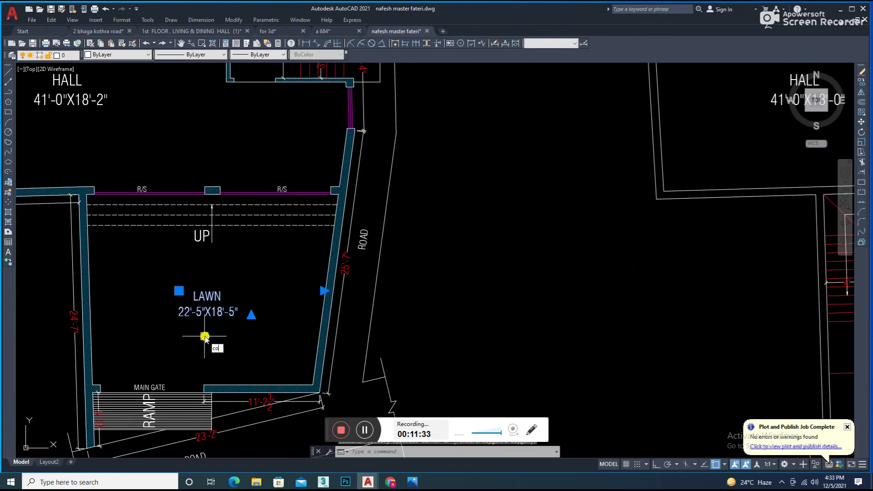
{"action": "key", "text": "Escape"}
{"action": "scroll", "coordinate": [468, 298], "scroll_direction": "down", "scroll_amount": 4}
{"action": "scroll", "coordinate": [423, 329], "scroll_direction": "up", "scroll_amount": 4}
{"action": "left_click", "coordinate": [426, 317]}
{"action": "left_click", "coordinate": [407, 355]}
{"action": "type", "text": "sc"}
{"action": "key", "text": "Return"}
{"action": "left_click", "coordinate": [430, 334]}
{"action": "type", "text": "6"}
{"action": "key", "text": "Return"}
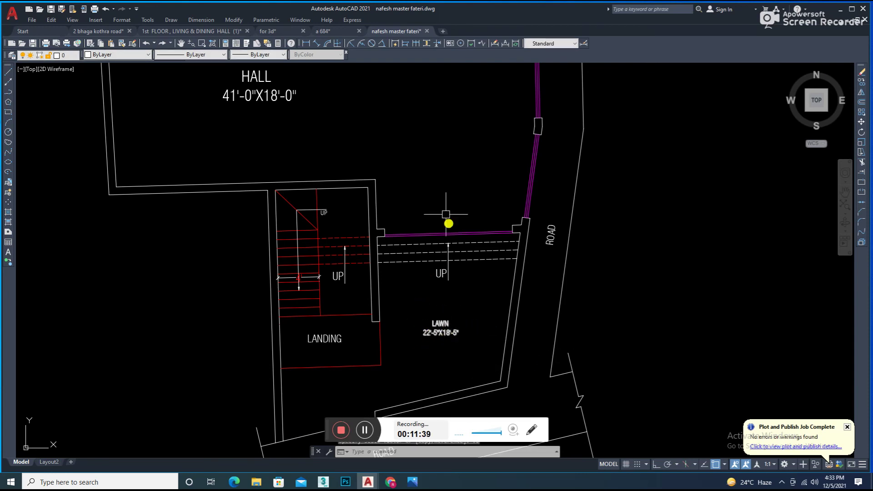
- Start a hatch by picking inside the right plan's hall walls
{"action": "scroll", "coordinate": [407, 286], "scroll_direction": "down", "scroll_amount": 3}
{"action": "type", "text": "h"}
{"action": "key", "text": "Return"}
{"action": "left_click", "coordinate": [528, 182]}
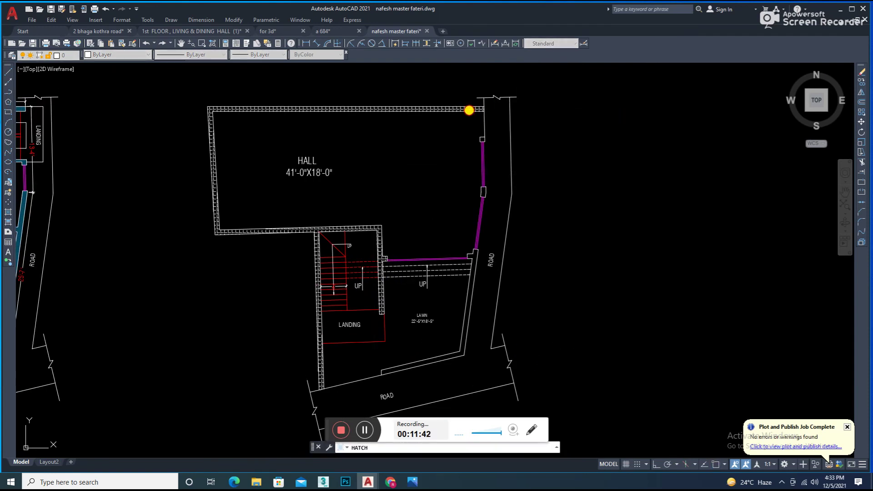
- Confirm the new hatch on the right plan's hall walls
{"action": "scroll", "coordinate": [486, 191], "scroll_direction": "up", "scroll_amount": 2}
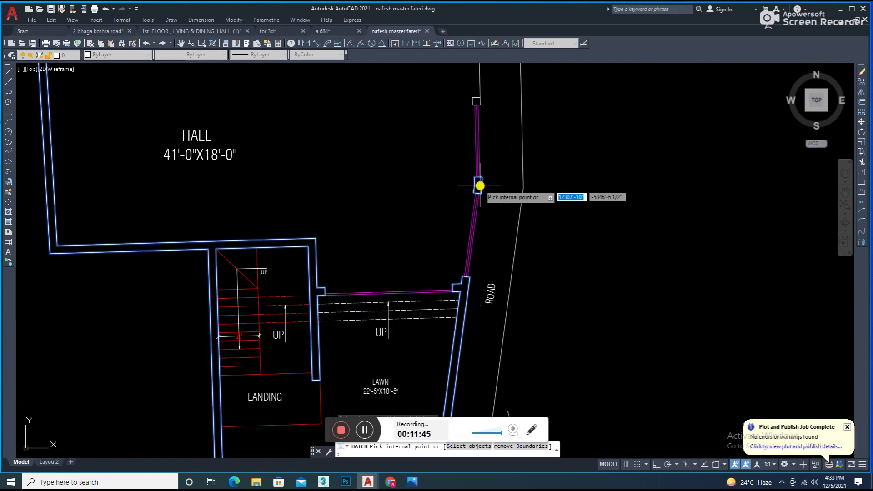
{"action": "key", "text": "Return"}
- Match the left plan's blue wall hatch onto the right plan's walls with MATCHPROP
{"action": "key", "text": "Return"}
{"action": "scroll", "coordinate": [203, 300], "scroll_direction": "down", "scroll_amount": 2}
{"action": "scroll", "coordinate": [198, 286], "scroll_direction": "up", "scroll_amount": 5}
{"action": "scroll", "coordinate": [199, 286], "scroll_direction": "down", "scroll_amount": 2}
{"action": "scroll", "coordinate": [197, 263], "scroll_direction": "down", "scroll_amount": 5}
{"action": "type", "text": "ma"}
{"action": "key", "text": "Return"}
{"action": "scroll", "coordinate": [564, 230], "scroll_direction": "up", "scroll_amount": 4}
{"action": "left_click", "coordinate": [554, 191]}
{"action": "scroll", "coordinate": [326, 347], "scroll_direction": "down", "scroll_amount": 4}
{"action": "key", "text": "Return"}
{"action": "scroll", "coordinate": [506, 226], "scroll_direction": "down", "scroll_amount": 3}
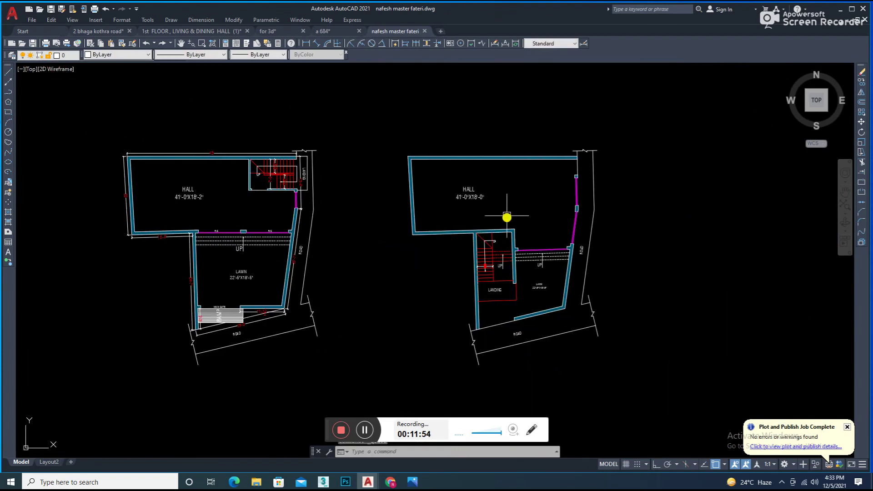
{"action": "scroll", "coordinate": [551, 276], "scroll_direction": "up", "scroll_amount": 4}
{"action": "scroll", "coordinate": [552, 274], "scroll_direction": "up", "scroll_amount": 4}
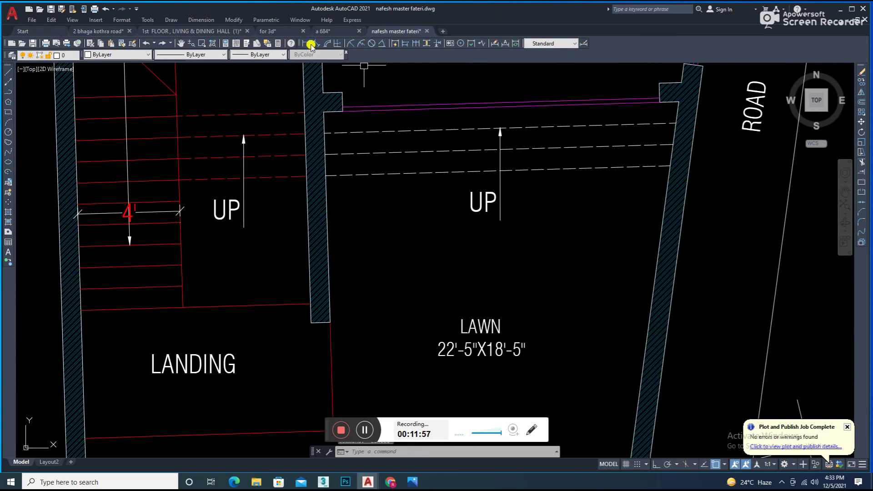
- Add aligned dimensions for the lawn: 15'-4" depth and 12'-10" width
{"action": "left_click", "coordinate": [319, 43]}
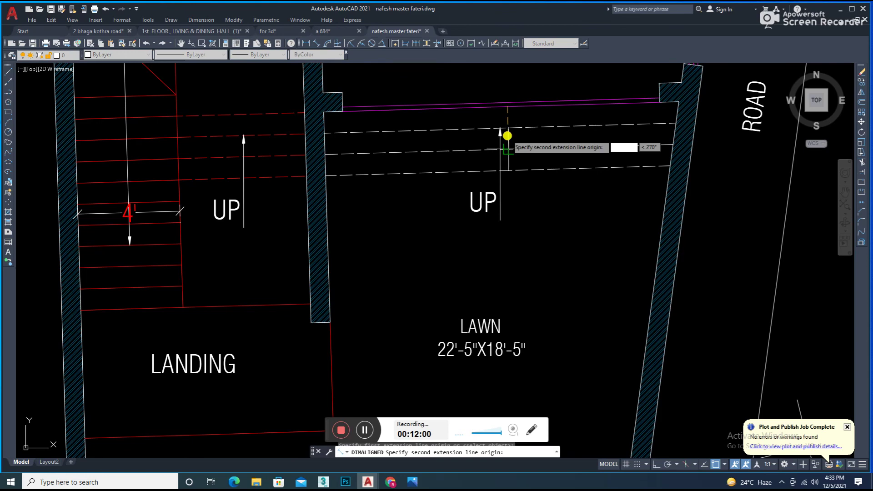
{"action": "left_click", "coordinate": [506, 111]}
{"action": "scroll", "coordinate": [500, 205], "scroll_direction": "down", "scroll_amount": 2}
{"action": "scroll", "coordinate": [491, 370], "scroll_direction": "up", "scroll_amount": 2}
{"action": "left_click", "coordinate": [492, 359]}
{"action": "left_click", "coordinate": [529, 182]}
{"action": "key", "text": "Return"}
{"action": "left_click", "coordinate": [307, 120]}
{"action": "left_click", "coordinate": [634, 120]}
{"action": "left_click", "coordinate": [506, 121]}
- Edit the right plan's LAWN size label to read 12'-10"X15'-4"
{"action": "scroll", "coordinate": [430, 207], "scroll_direction": "up", "scroll_amount": 2}
{"action": "double_click", "coordinate": [429, 207]}
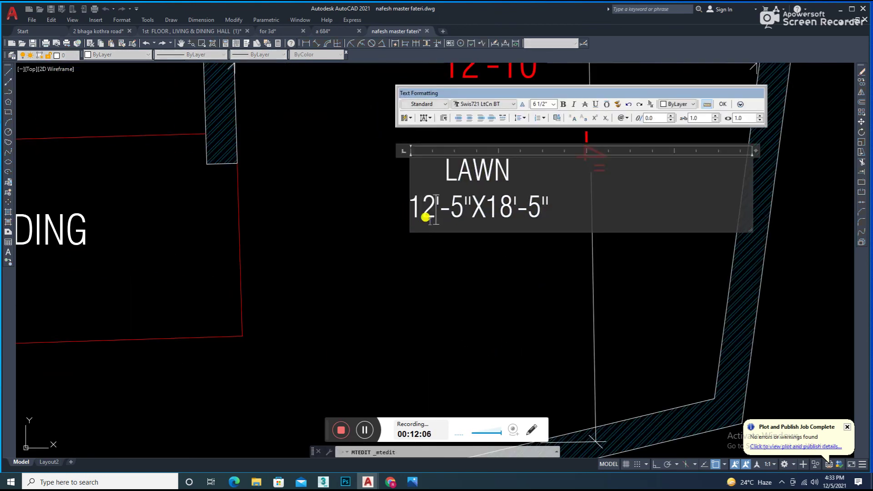
{"action": "middle_click_drag", "start_coordinate": [425, 217], "coordinate": [474, 284]}
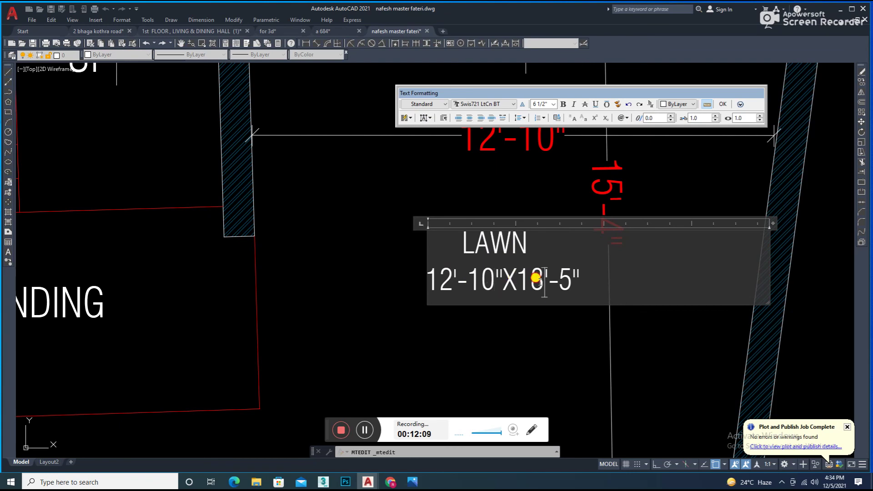
{"action": "middle_click_drag", "start_coordinate": [537, 284], "coordinate": [557, 298]}
{"action": "type", "text": "4"}
{"action": "left_click", "coordinate": [628, 132]}
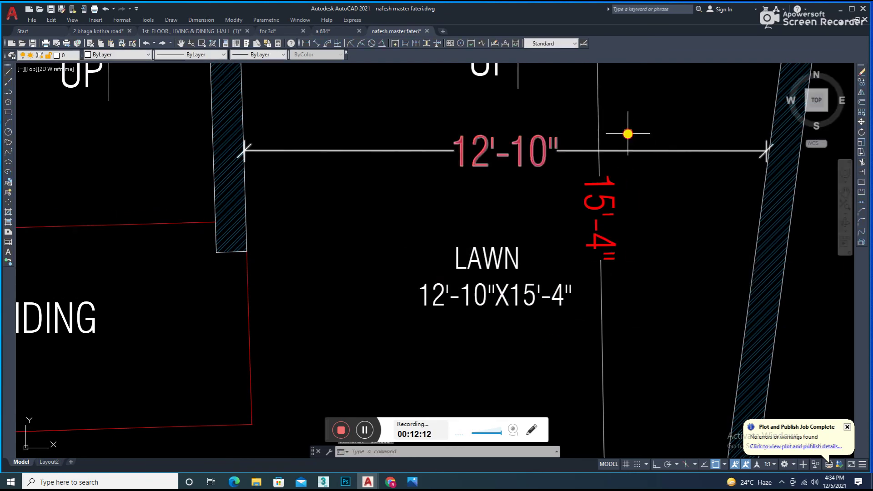
{"action": "scroll", "coordinate": [562, 228], "scroll_direction": "down", "scroll_amount": 3}
{"action": "mouse_move", "coordinate": [562, 228]}
{"action": "middle_mouse_down"}
{"action": "mouse_move", "coordinate": [531, 256]}
{"action": "mouse_move", "coordinate": [374, 272]}
{"action": "middle_mouse_up"}
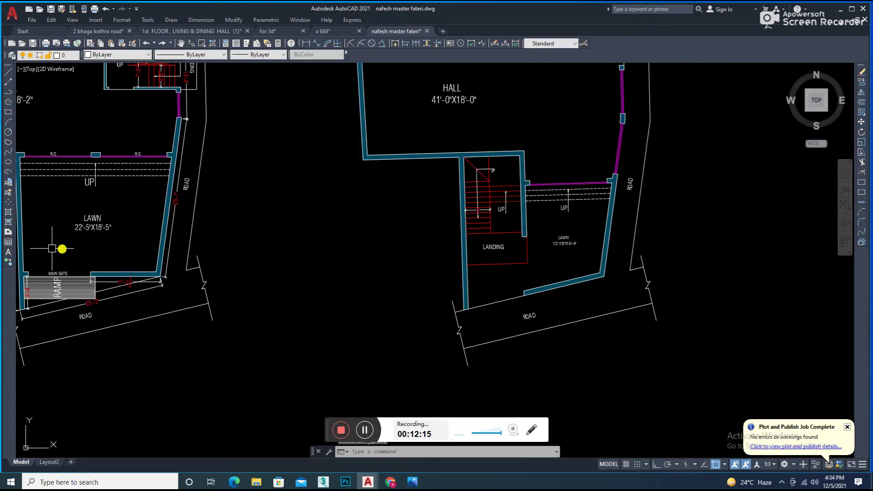
- Copy the LAWN label near the front wall and change its text to MAIN GATE
{"action": "scroll", "coordinate": [542, 259], "scroll_direction": "down", "scroll_amount": 2}
{"action": "scroll", "coordinate": [542, 259], "scroll_direction": "up", "scroll_amount": 5}
{"action": "left_click", "coordinate": [580, 209]}
{"action": "key", "text": "Return"}
{"action": "left_click", "coordinate": [572, 224]}
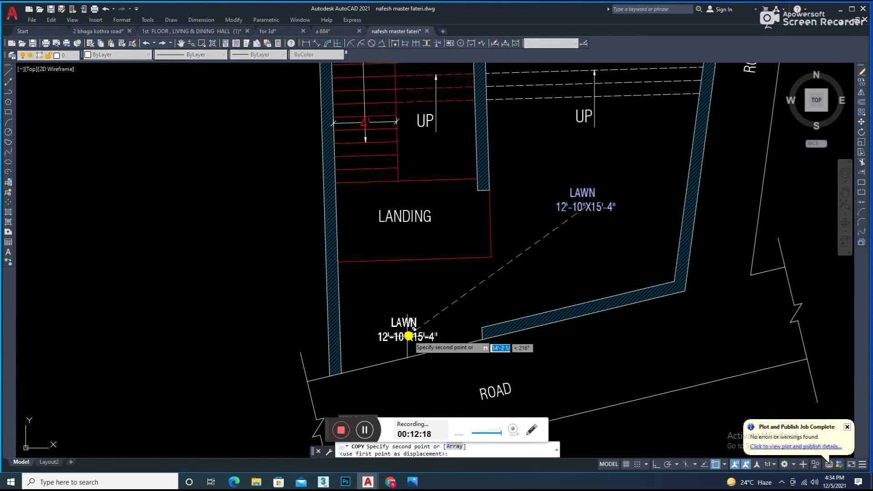
{"action": "left_click", "coordinate": [408, 334]}
{"action": "key", "text": "Escape"}
{"action": "double_click", "coordinate": [408, 334]}
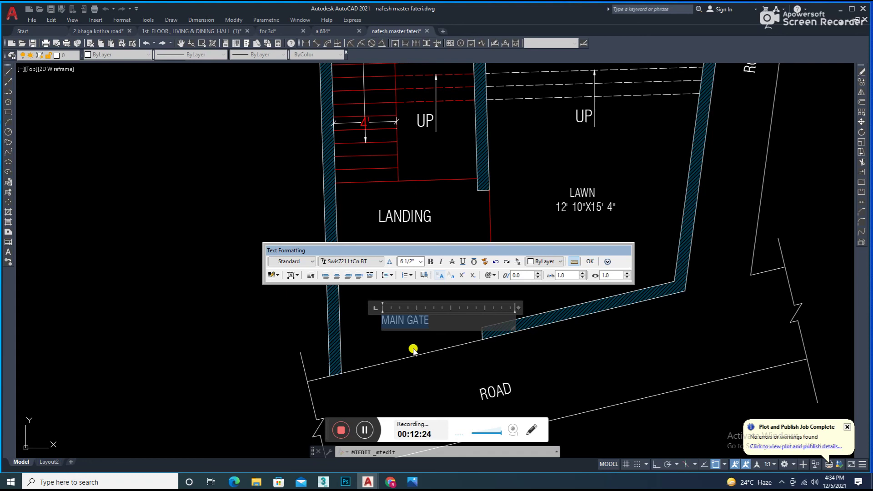
{"action": "left_click", "coordinate": [413, 350]}
- Rotate the MAIN GATE label to follow the front wall beside the road
{"action": "left_click", "coordinate": [405, 320]}
{"action": "type", "text": "ro"}
{"action": "key", "text": "Return"}
{"action": "left_click", "coordinate": [427, 326]}
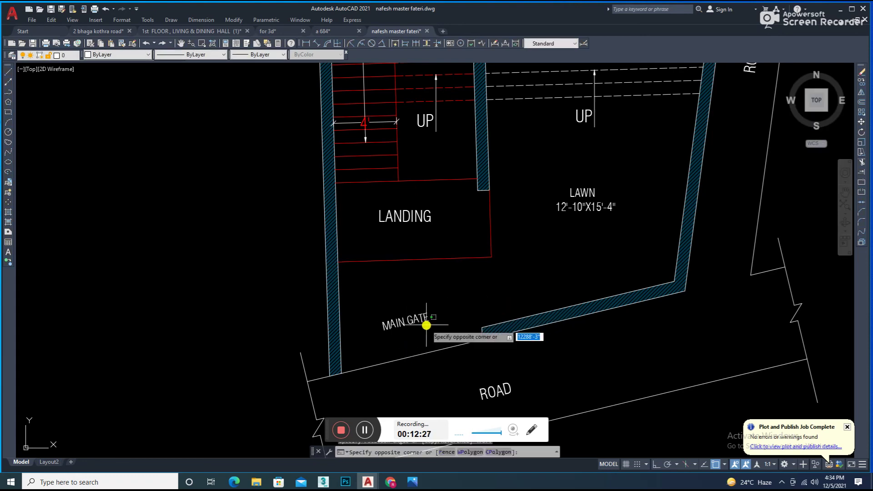
{"action": "left_click", "coordinate": [479, 304]}
{"action": "scroll", "coordinate": [482, 282], "scroll_direction": "down", "scroll_amount": 5}
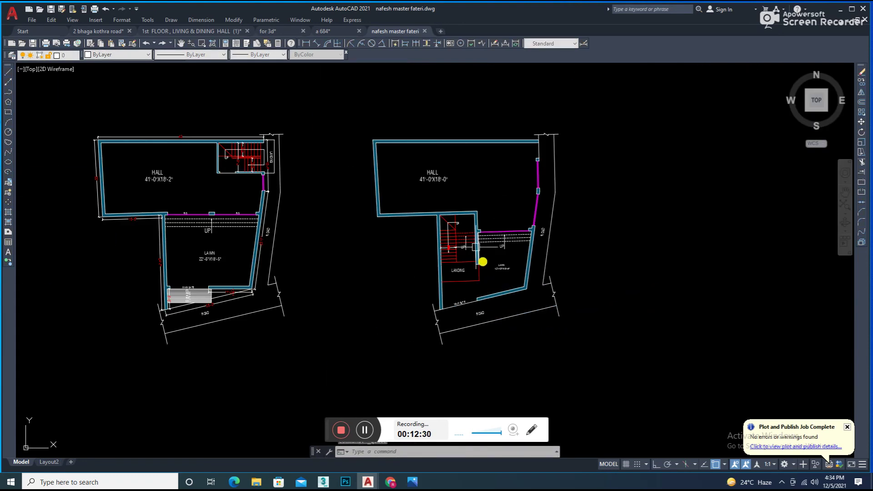
{"action": "left_click", "coordinate": [317, 43]}
{"action": "scroll", "coordinate": [409, 147], "scroll_direction": "up", "scroll_amount": 4}
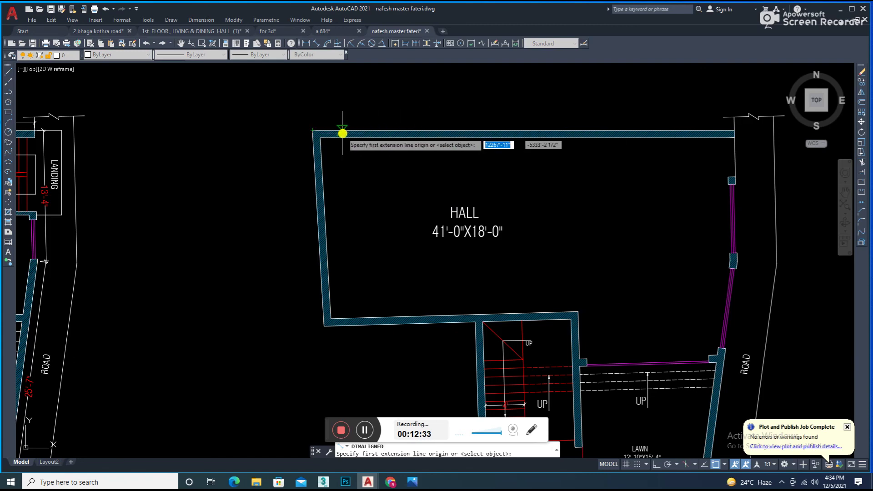
- Add an aligned dimension along the hall's top wall on the copied plan
{"action": "left_click", "coordinate": [315, 132]}
{"action": "scroll", "coordinate": [728, 119], "scroll_direction": "up", "scroll_amount": 5}
{"action": "left_click", "coordinate": [752, 187]}
{"action": "scroll", "coordinate": [712, 166], "scroll_direction": "down", "scroll_amount": 3}
{"action": "scroll", "coordinate": [594, 163], "scroll_direction": "down", "scroll_amount": 2}
{"action": "left_click", "coordinate": [594, 164]}
- Dimension the plan's left side from the hall corner, giving 24'-7"
{"action": "key", "text": "space"}
{"action": "scroll", "coordinate": [25, 182], "scroll_direction": "up", "scroll_amount": 5}
{"action": "scroll", "coordinate": [173, 330], "scroll_direction": "down", "scroll_amount": 4}
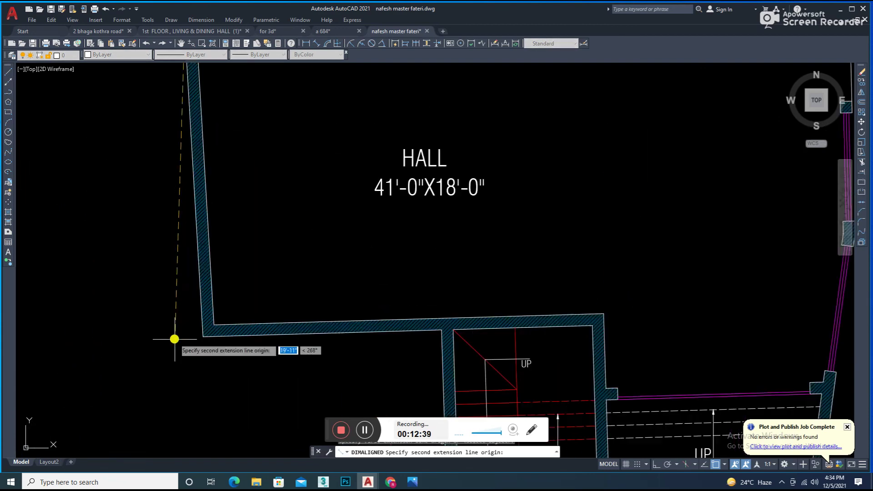
{"action": "scroll", "coordinate": [218, 335], "scroll_direction": "up", "scroll_amount": 4}
{"action": "scroll", "coordinate": [201, 293], "scroll_direction": "down", "scroll_amount": 2}
{"action": "scroll", "coordinate": [212, 332], "scroll_direction": "up", "scroll_amount": 2}
{"action": "left_click", "coordinate": [212, 332]}
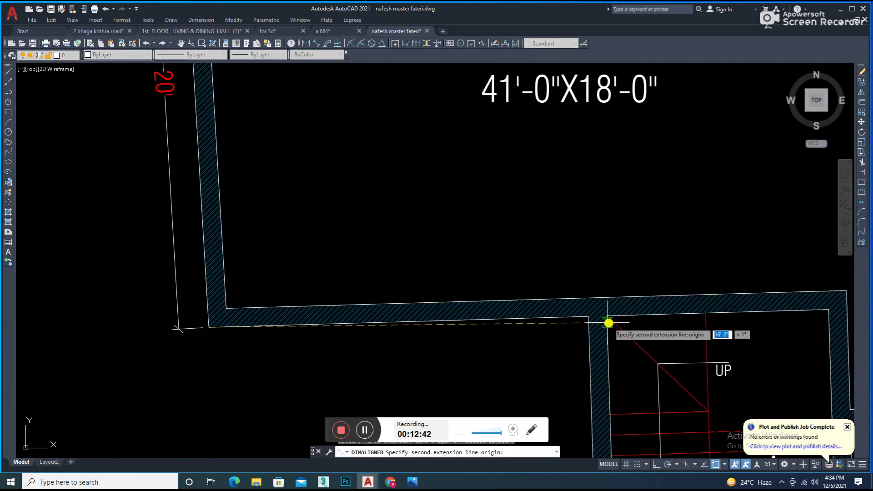
{"action": "scroll", "coordinate": [578, 327], "scroll_direction": "down", "scroll_amount": 4}
{"action": "scroll", "coordinate": [566, 362], "scroll_direction": "up", "scroll_amount": 3}
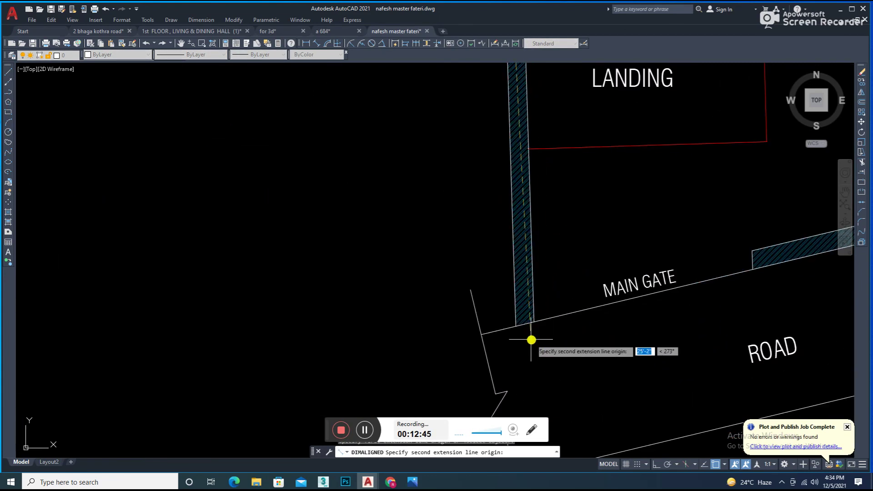
{"action": "scroll", "coordinate": [514, 303], "scroll_direction": "down", "scroll_amount": 1}
{"action": "left_click", "coordinate": [515, 302]}
{"action": "left_click", "coordinate": [506, 250]}
- Dimension the front road wall with an aligned 25'-7" dimension
{"action": "key", "text": "space"}
{"action": "scroll", "coordinate": [516, 322], "scroll_direction": "down", "scroll_amount": 3}
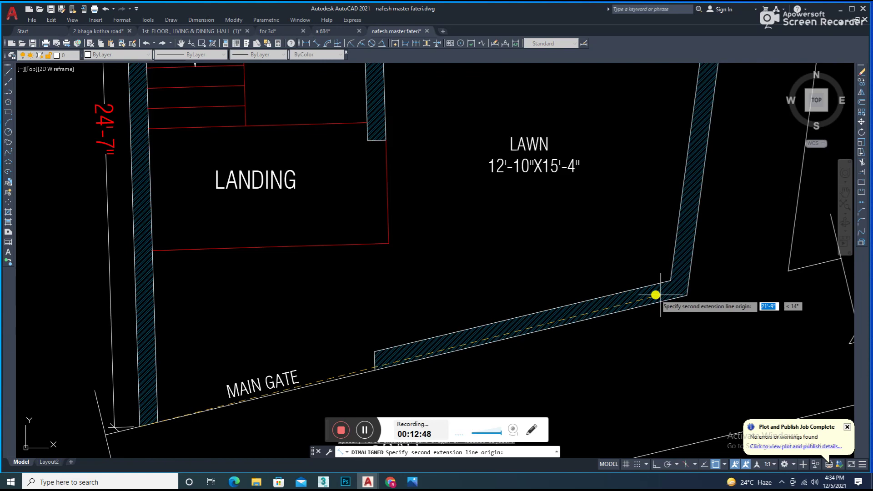
{"action": "left_click", "coordinate": [681, 312]}
{"action": "scroll", "coordinate": [687, 294], "scroll_direction": "up", "scroll_amount": 4}
{"action": "scroll", "coordinate": [677, 232], "scroll_direction": "down", "scroll_amount": 4}
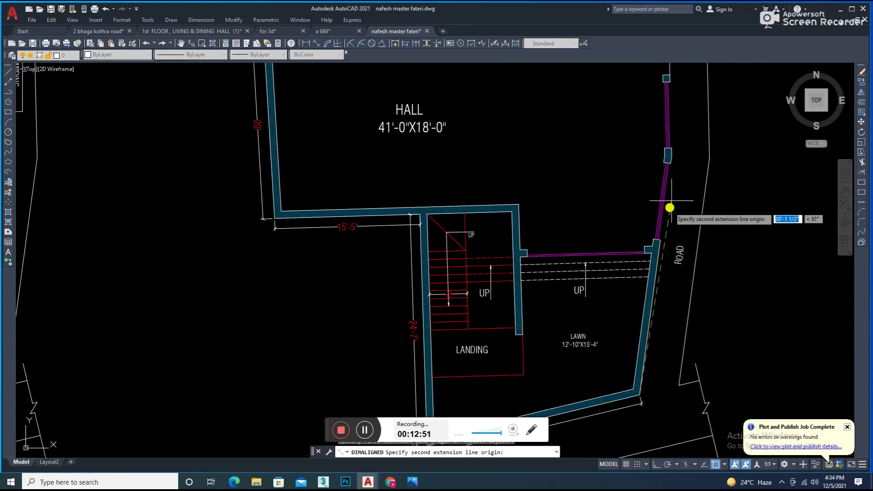
{"action": "scroll", "coordinate": [667, 147], "scroll_direction": "up", "scroll_amount": 3}
{"action": "left_click", "coordinate": [667, 146]}
{"action": "left_click", "coordinate": [678, 164]}
- Dimension the right wall with an aligned 13'-4" dimension
{"action": "key", "text": "space"}
{"action": "scroll", "coordinate": [667, 146], "scroll_direction": "down", "scroll_amount": 4}
{"action": "scroll", "coordinate": [605, 155], "scroll_direction": "up", "scroll_amount": 4}
{"action": "left_click", "coordinate": [604, 155]}
{"action": "scroll", "coordinate": [618, 160], "scroll_direction": "down", "scroll_amount": 2}
{"action": "left_click", "coordinate": [626, 220]}
{"action": "middle_click_drag", "start_coordinate": [626, 220], "coordinate": [573, 209]}
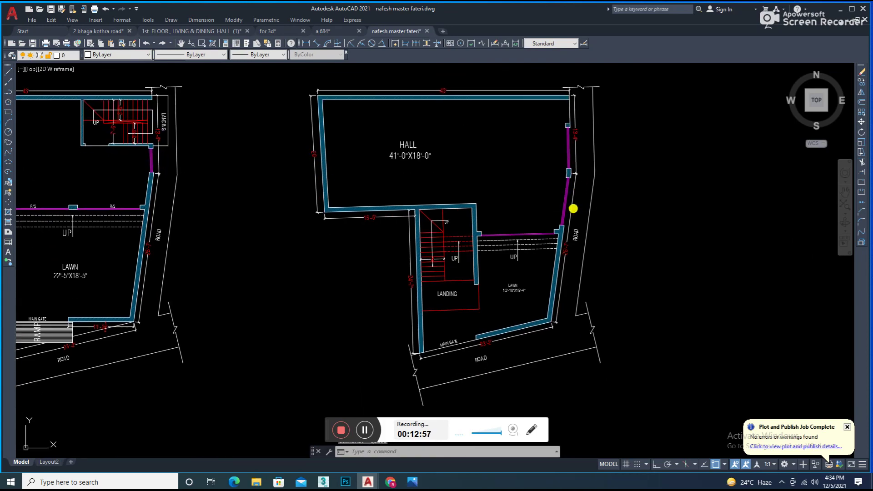